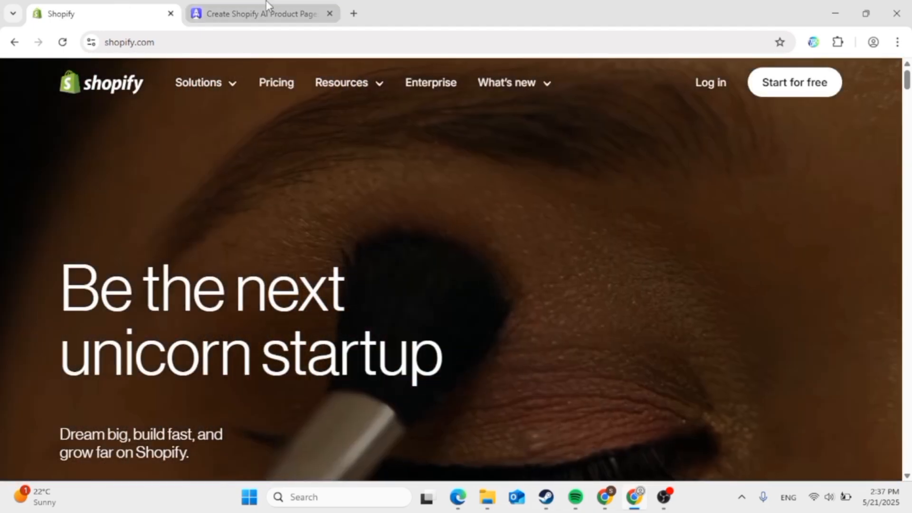
- Switch to the PagePilot tab and browse its AI product-page generator landing page
click(266, 9)
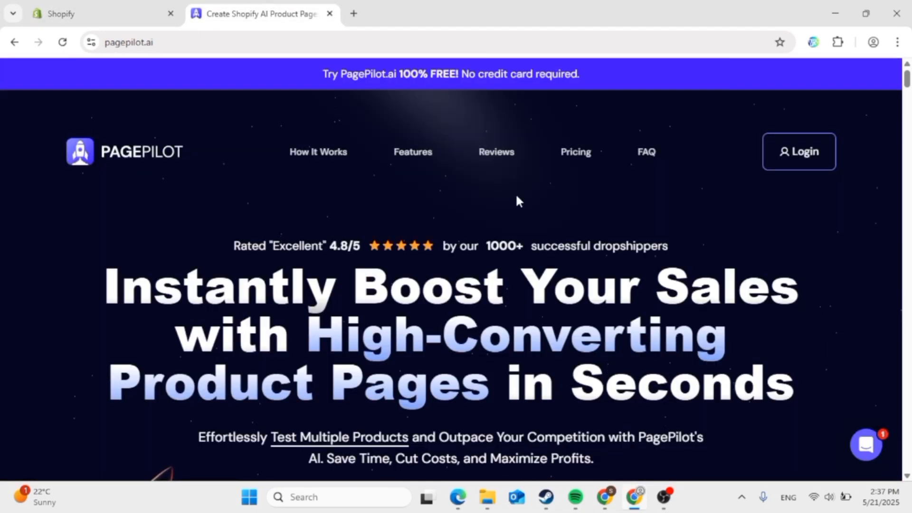
scroll(518, 198, down, 5)
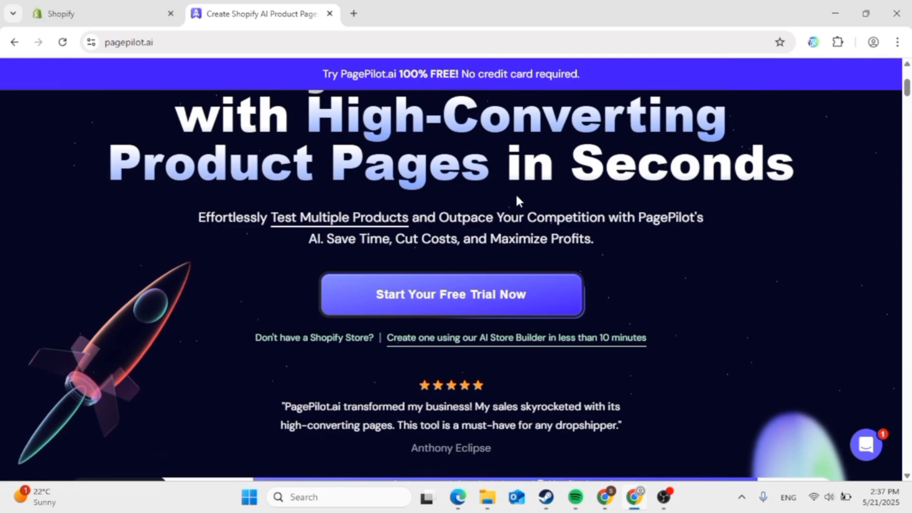
scroll(518, 202, down, 8)
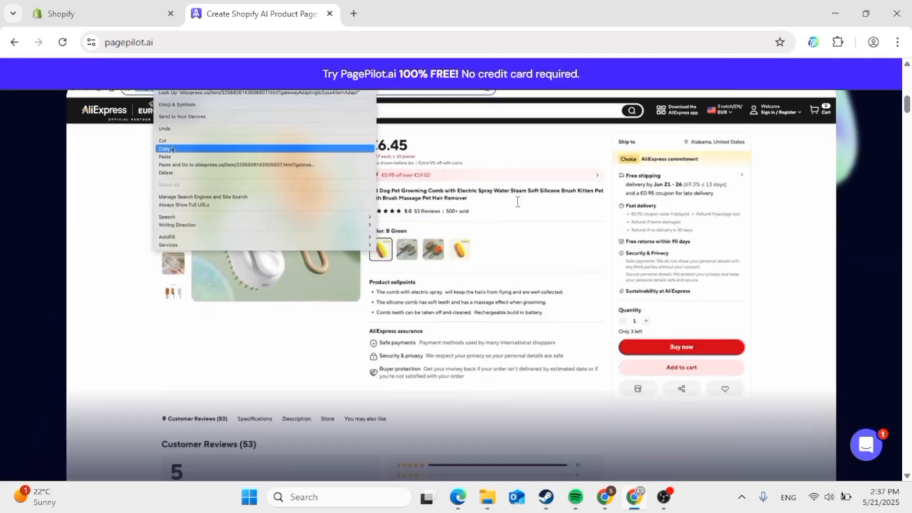
scroll(518, 202, down, 10)
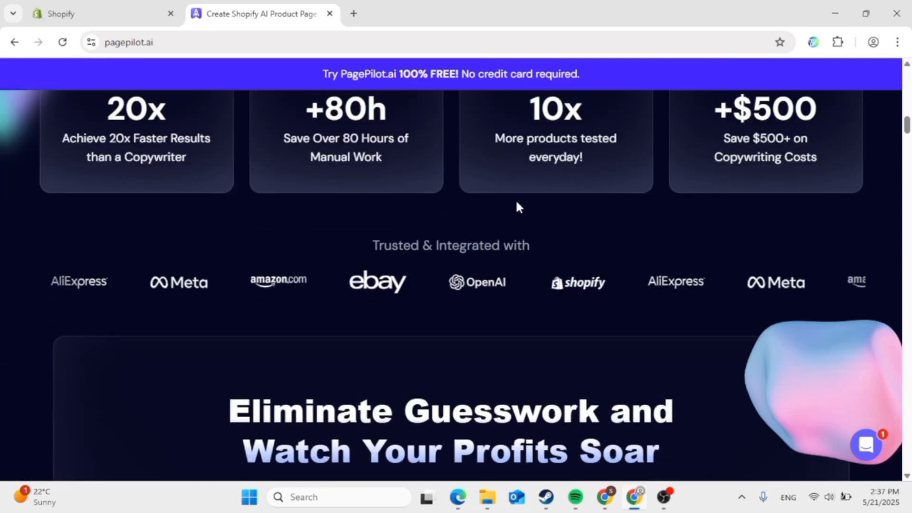
scroll(518, 207, up, 15)
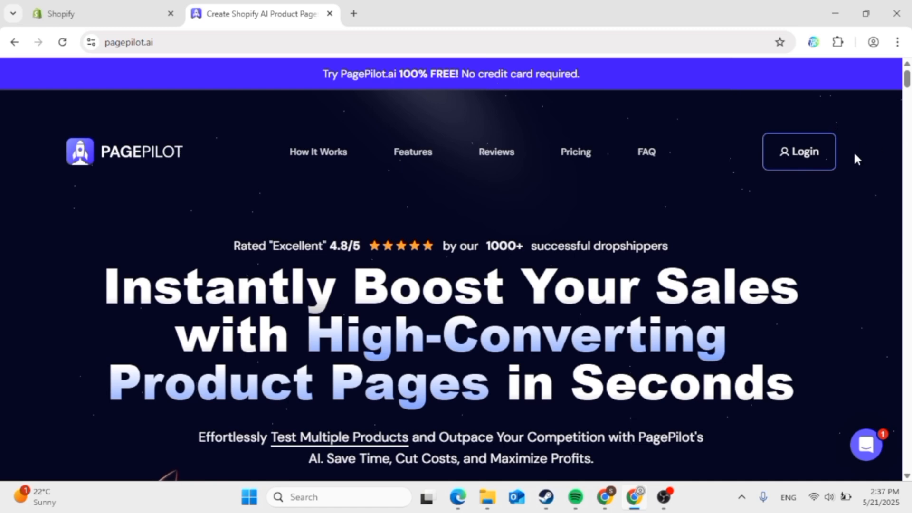
- Log into PagePilot with Google, selecting the Google account and confirming with Continue
click(828, 162)
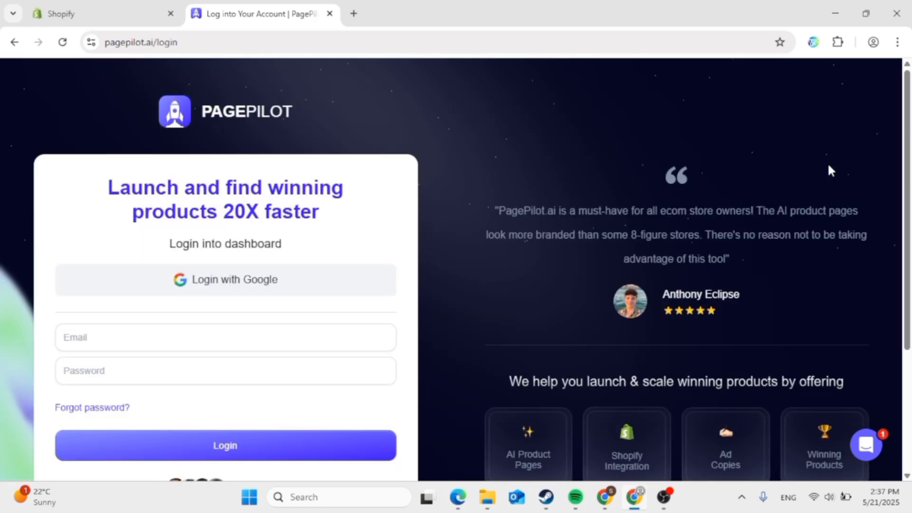
scroll(619, 196, down, 3)
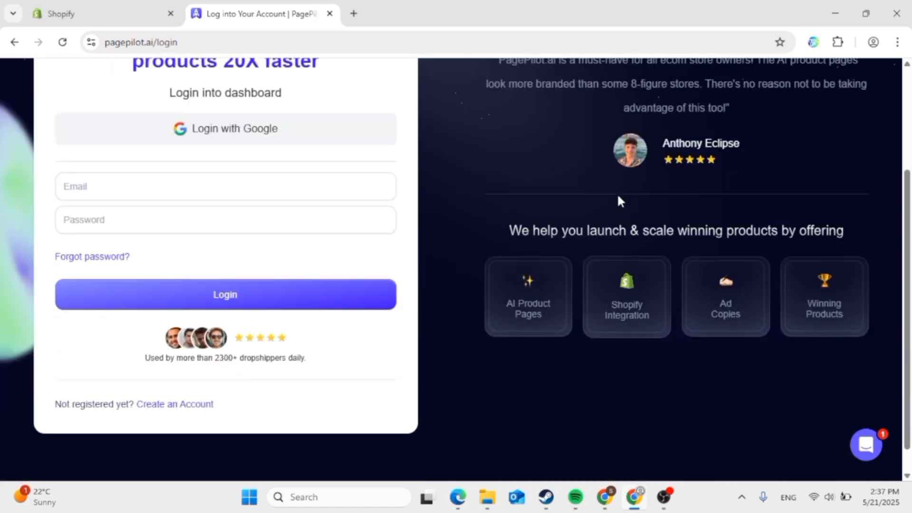
scroll(619, 200, up, 2)
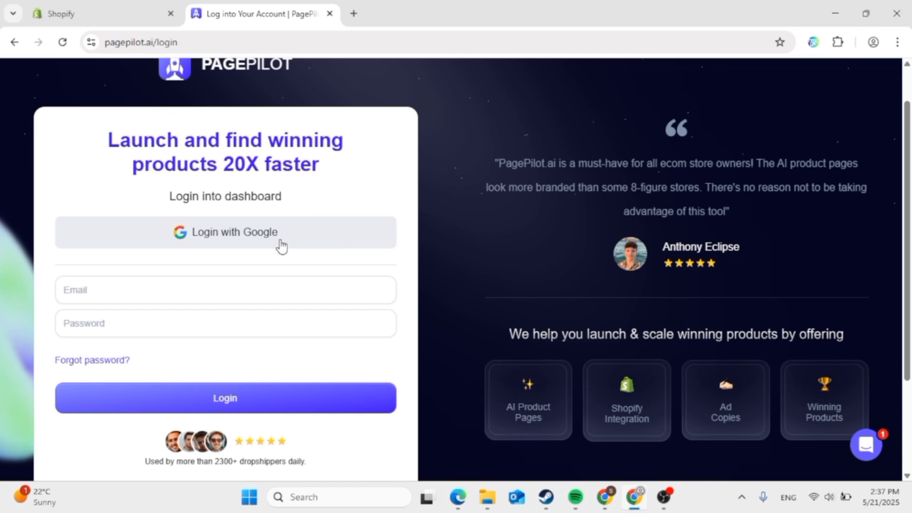
click(282, 246)
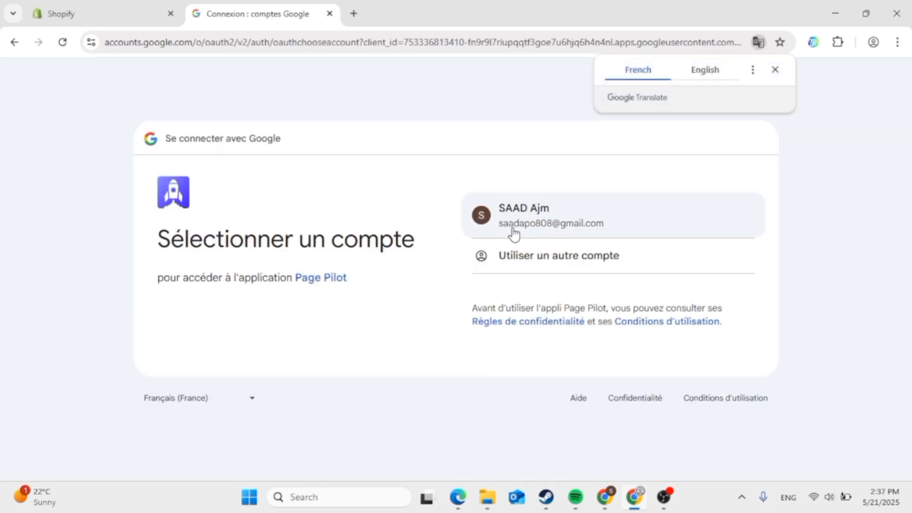
click(512, 228)
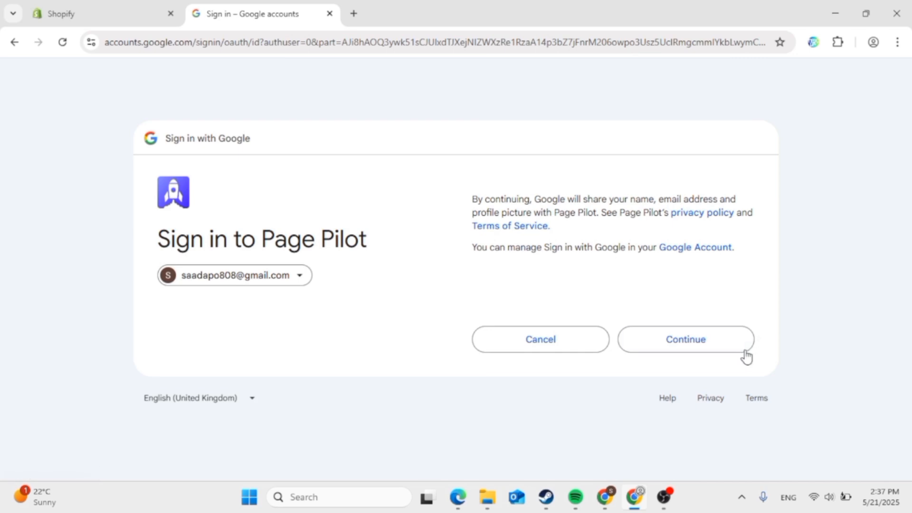
click(745, 354)
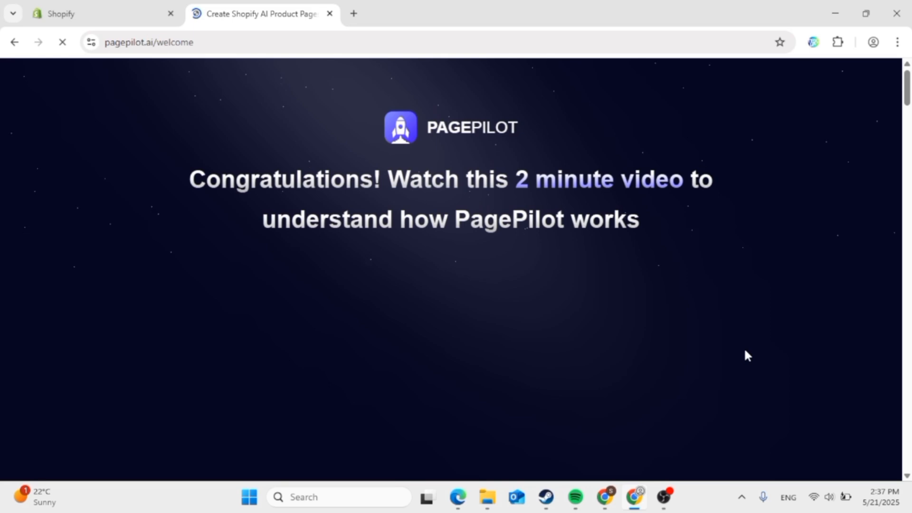
- Scroll through the welcome page past the 2-minute intro video
scroll(564, 307, down, 3)
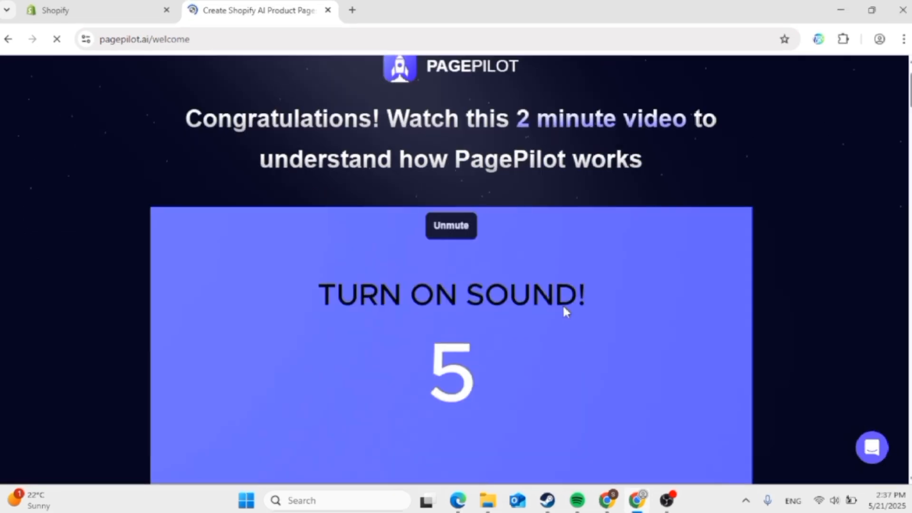
scroll(576, 311, down, 5)
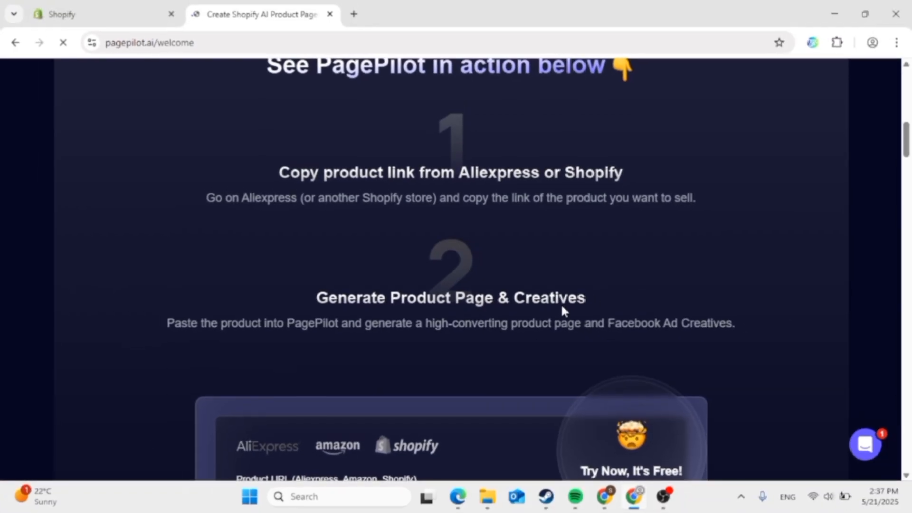
scroll(562, 310, up, 8)
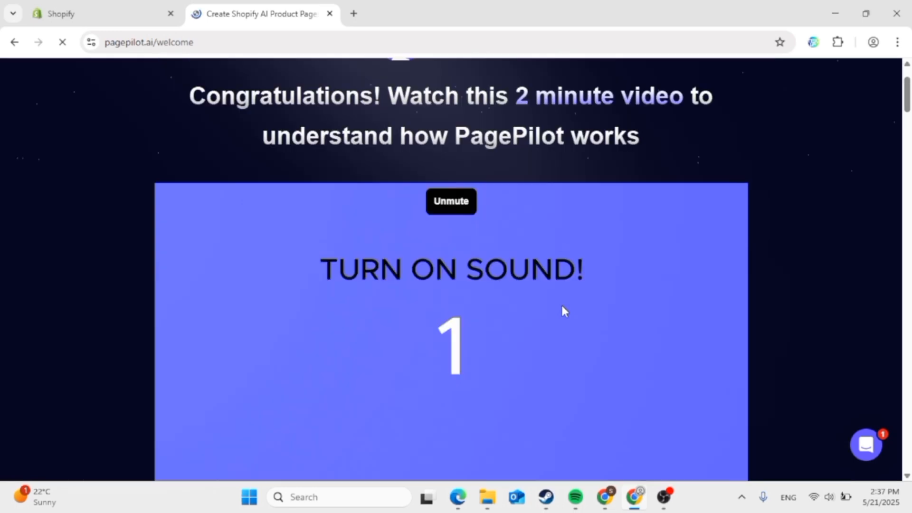
scroll(562, 306, up, 1)
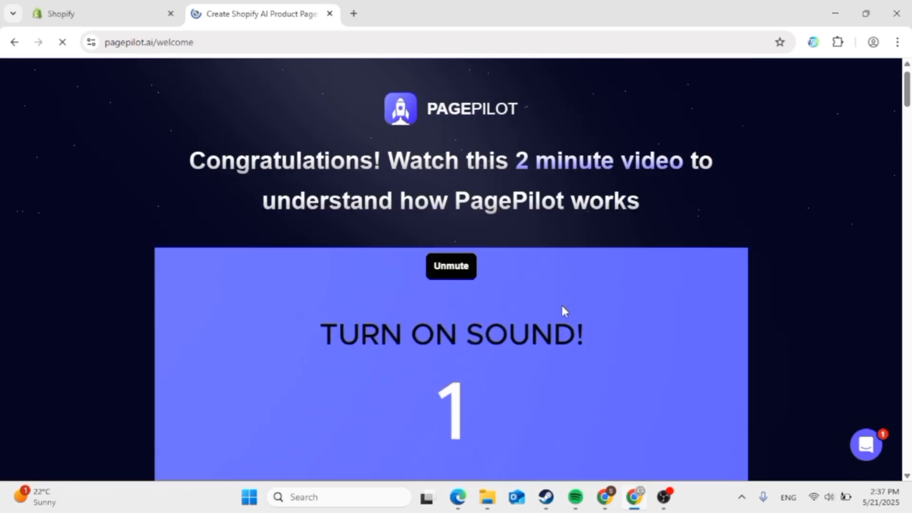
scroll(564, 311, down, 2)
scroll(564, 311, down, 1)
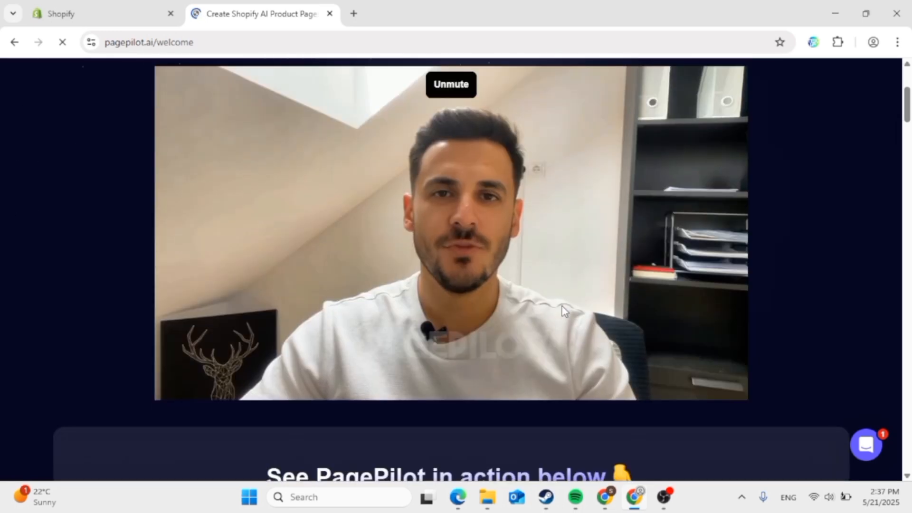
scroll(562, 310, down, 6)
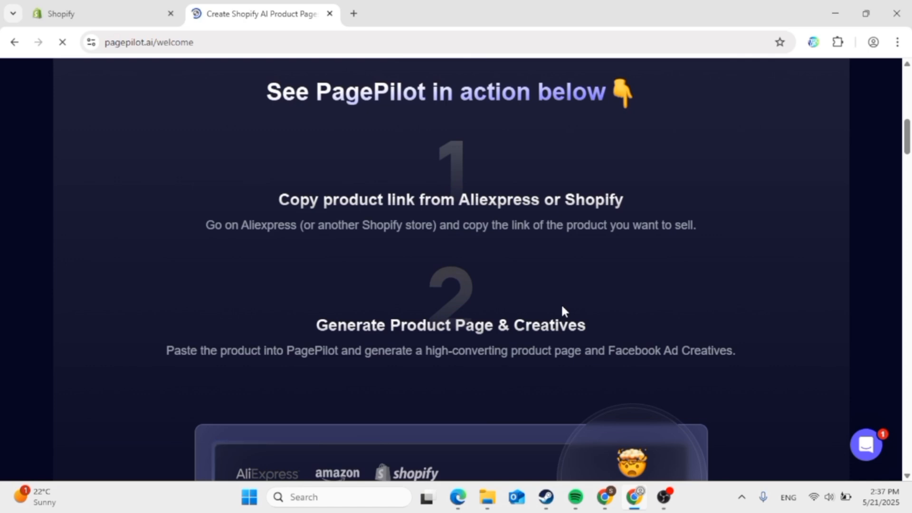
scroll(563, 311, down, 15)
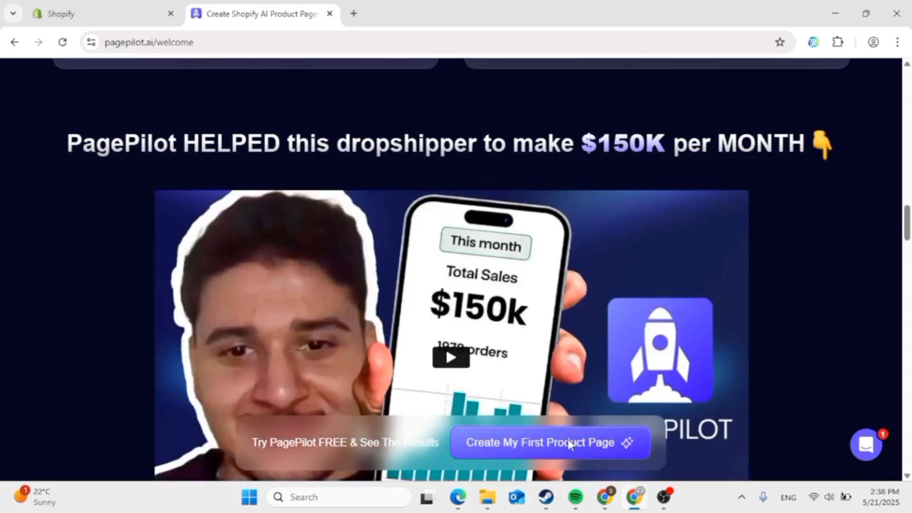
- Jump to the product URL generator form via 'Create My First Product Page', English as language
click(549, 449)
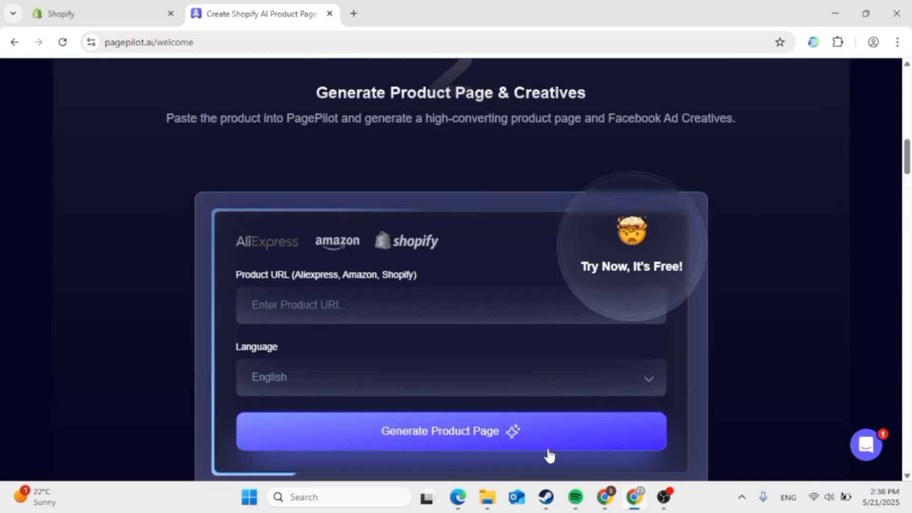
scroll(549, 455, down, 1)
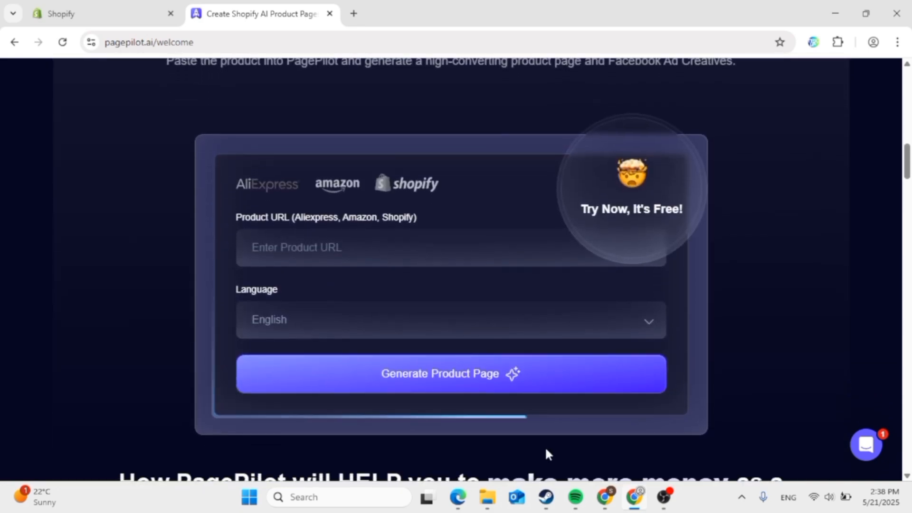
scroll(709, 249, up, 2)
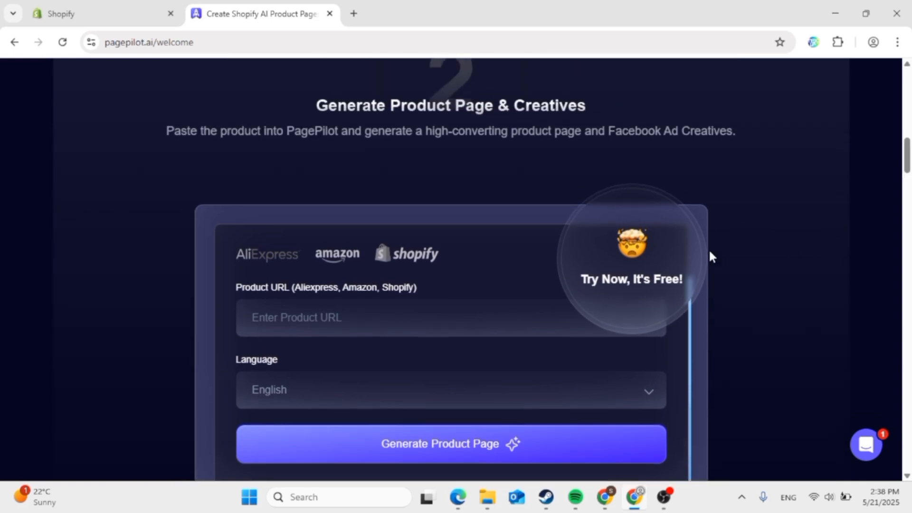
scroll(607, 298, up, 4)
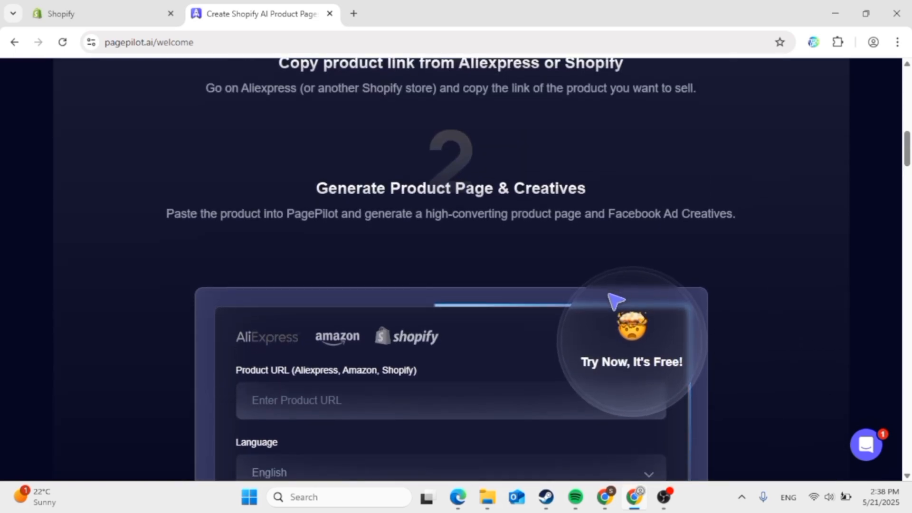
scroll(607, 299, down, 5)
scroll(606, 298, down, 2)
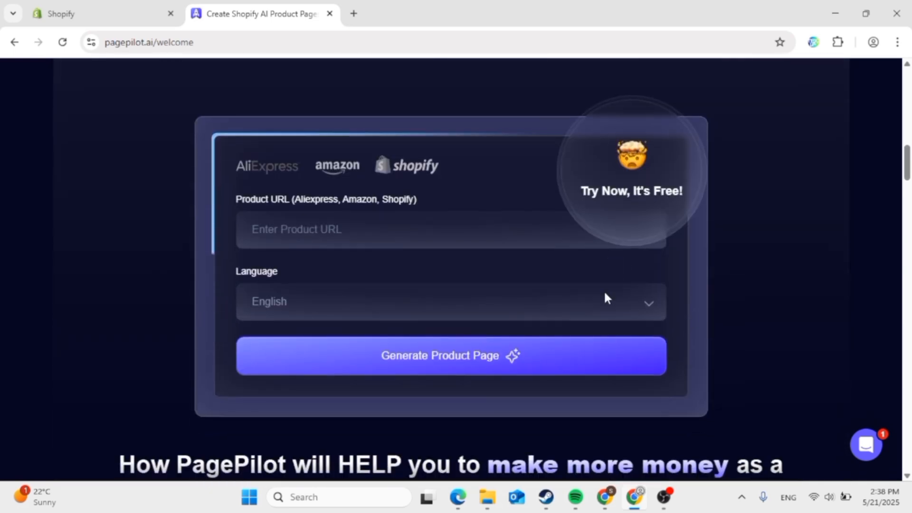
- On the Shopify tab, begin a free trial by signing up with a Google account
click(122, 10)
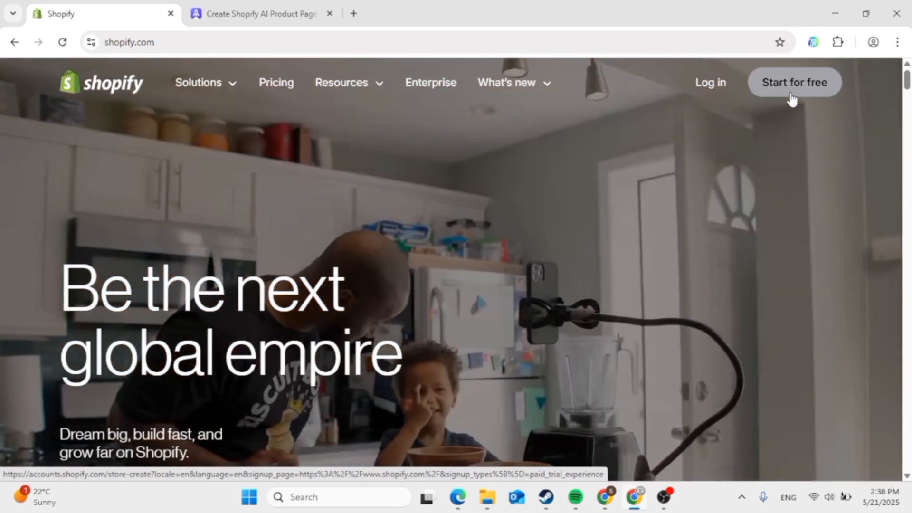
click(792, 98)
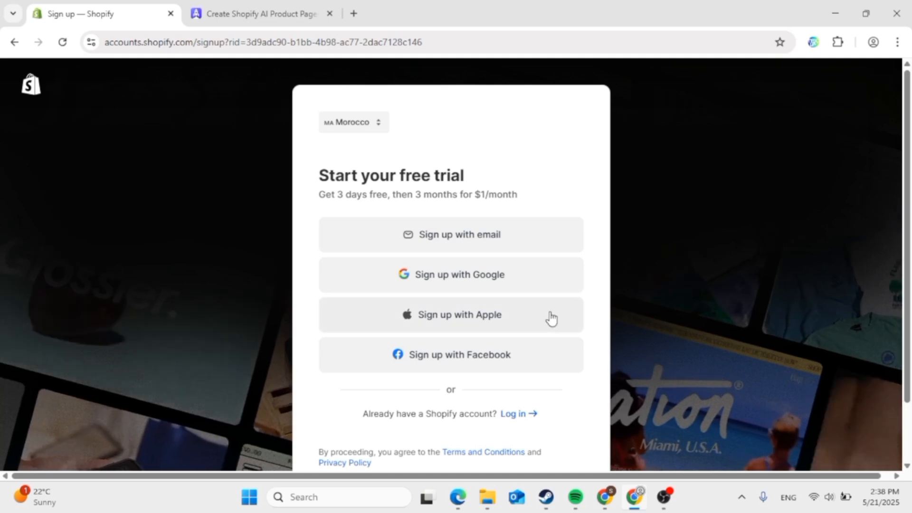
click(505, 280)
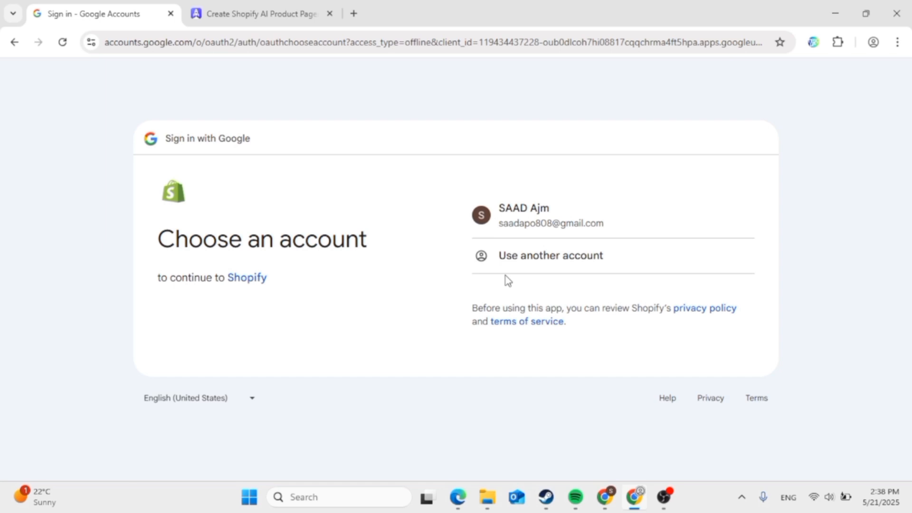
click(520, 216)
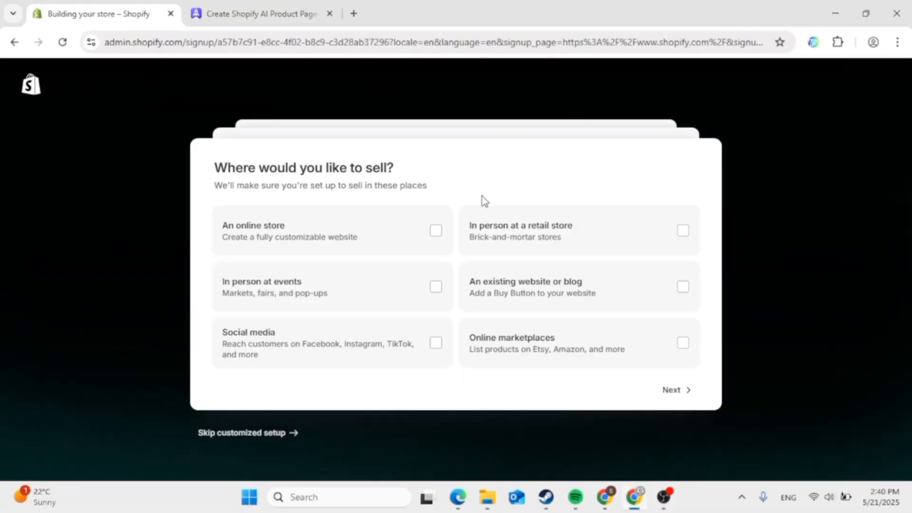
- Answer onboarding as an online store, new business, dropshipping products, and skip choosing a plan
click(437, 239)
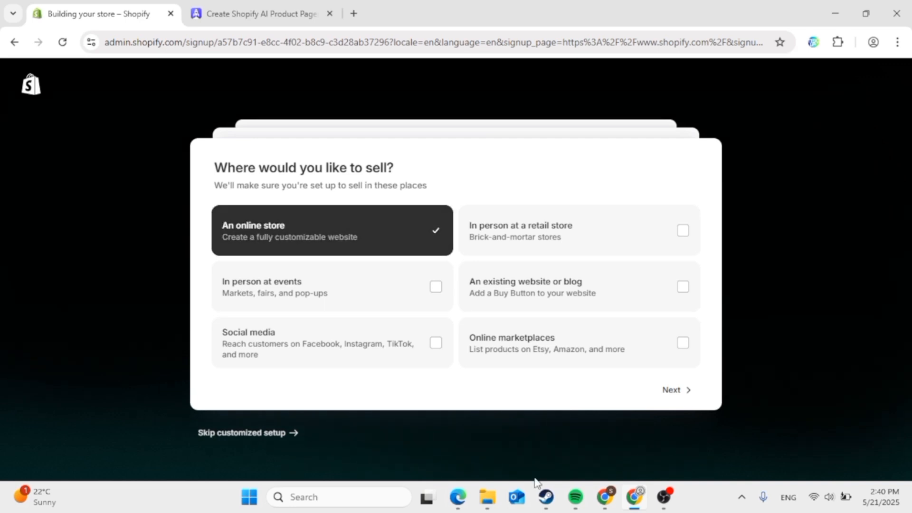
click(683, 397)
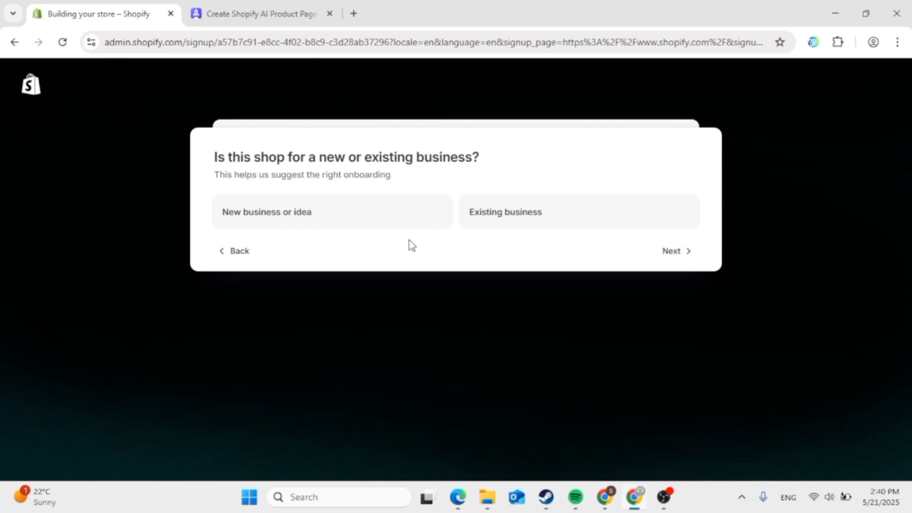
click(408, 227)
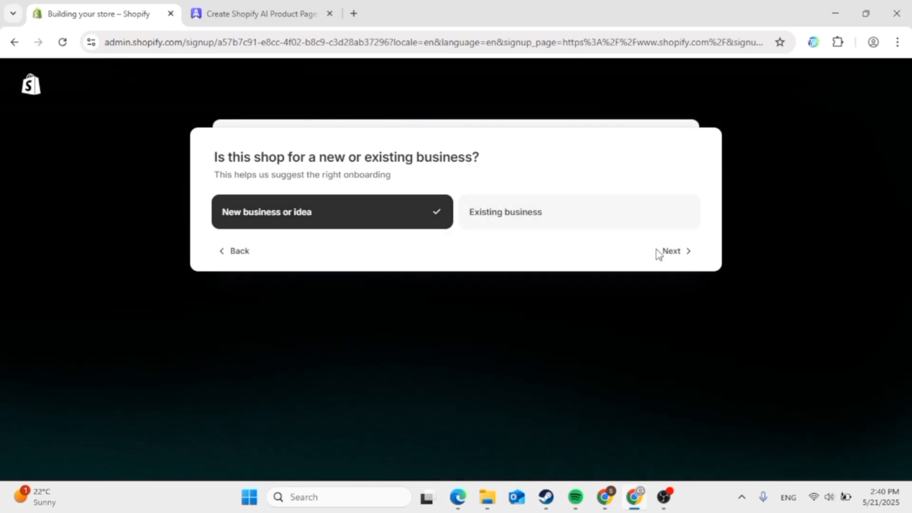
click(675, 252)
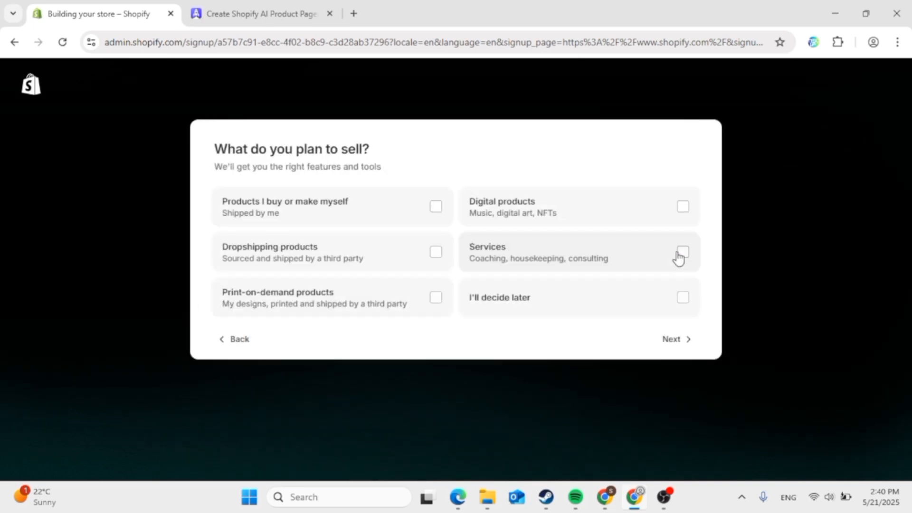
click(428, 249)
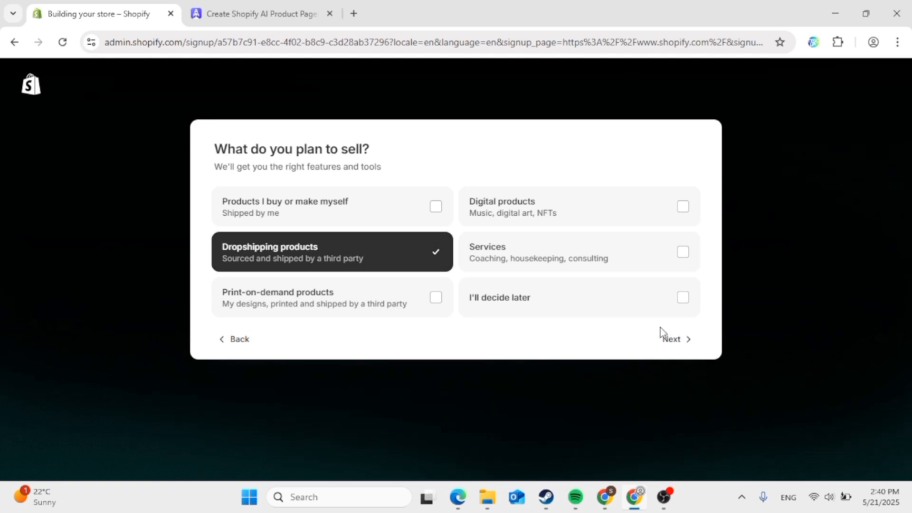
click(685, 340)
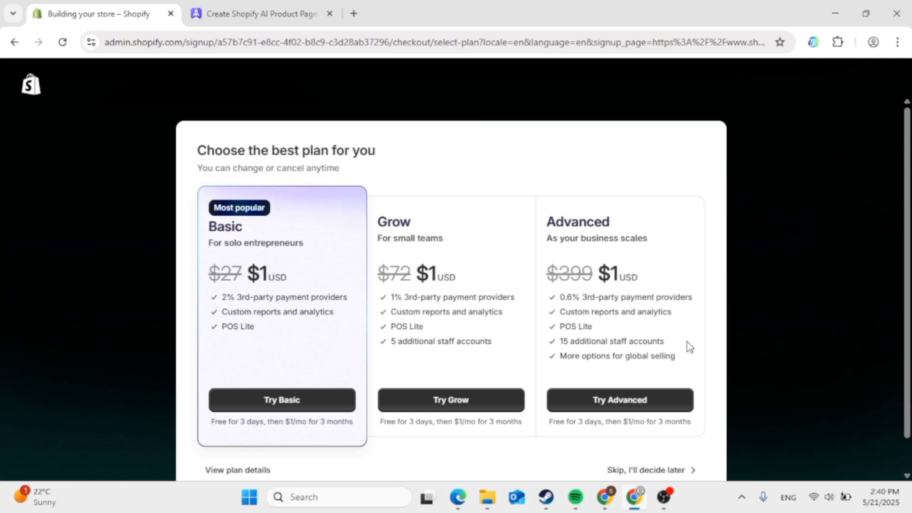
scroll(688, 346, down, 1)
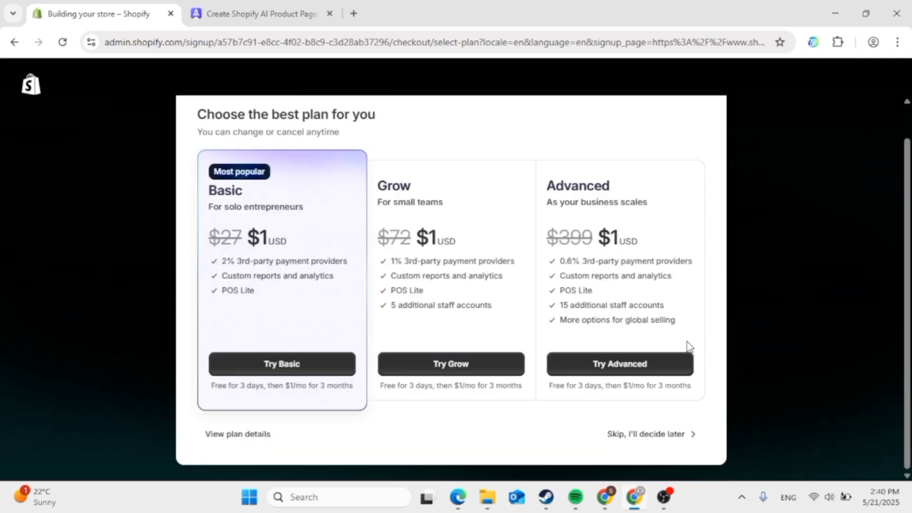
click(665, 437)
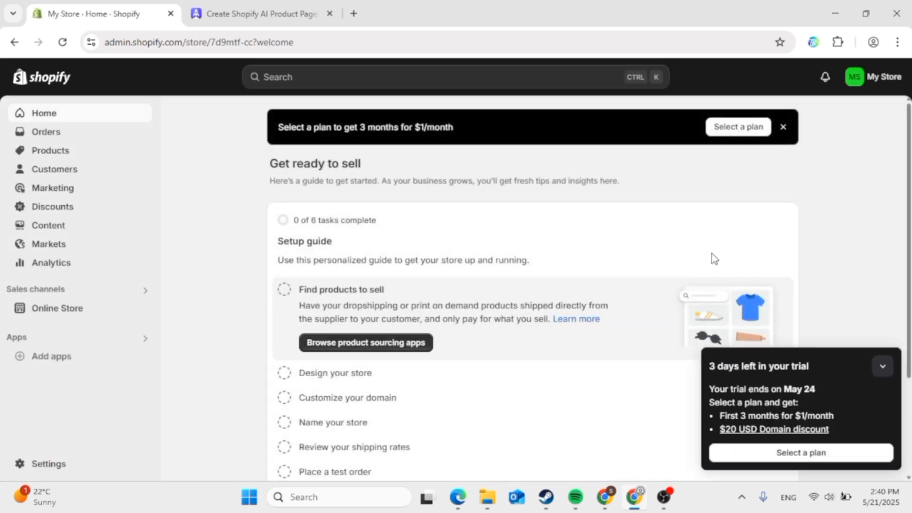
- Collapse the '3 days left in your trial' panel and dismiss the 'Select a plan' banner
click(880, 380)
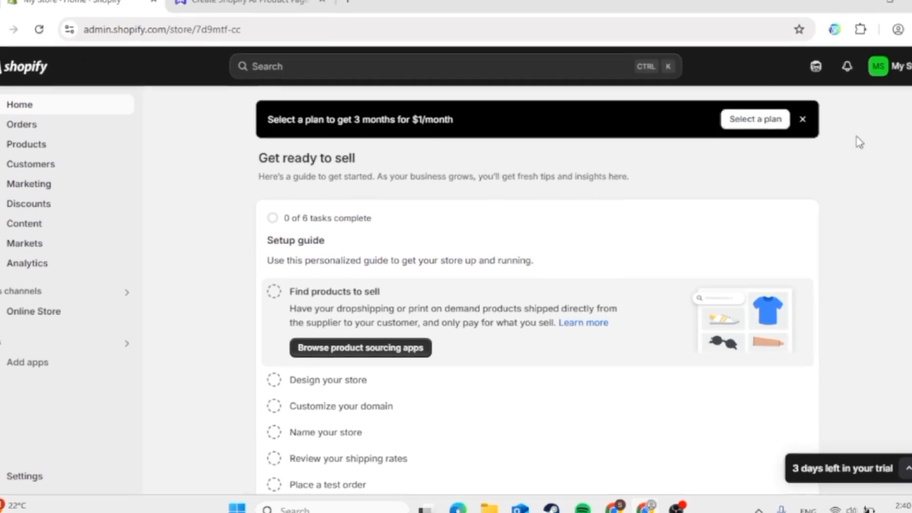
click(783, 127)
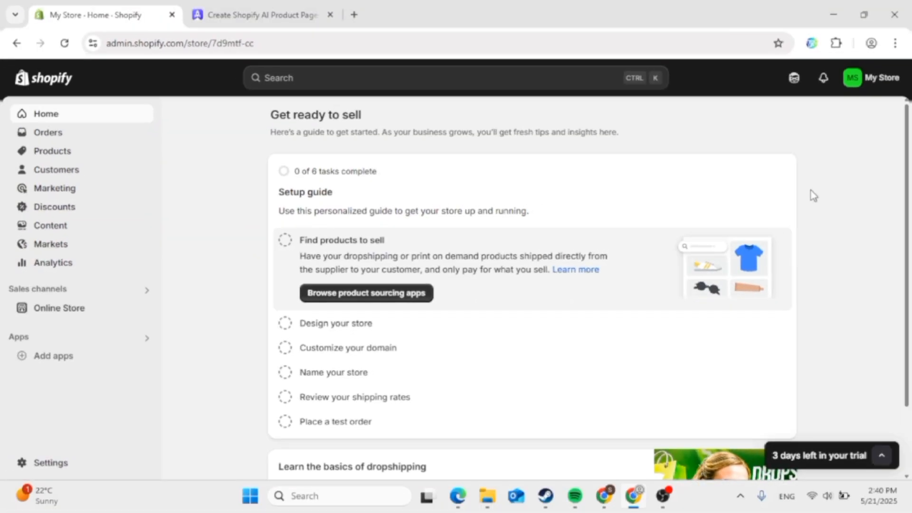
scroll(859, 187, down, 2)
scroll(861, 187, up, 2)
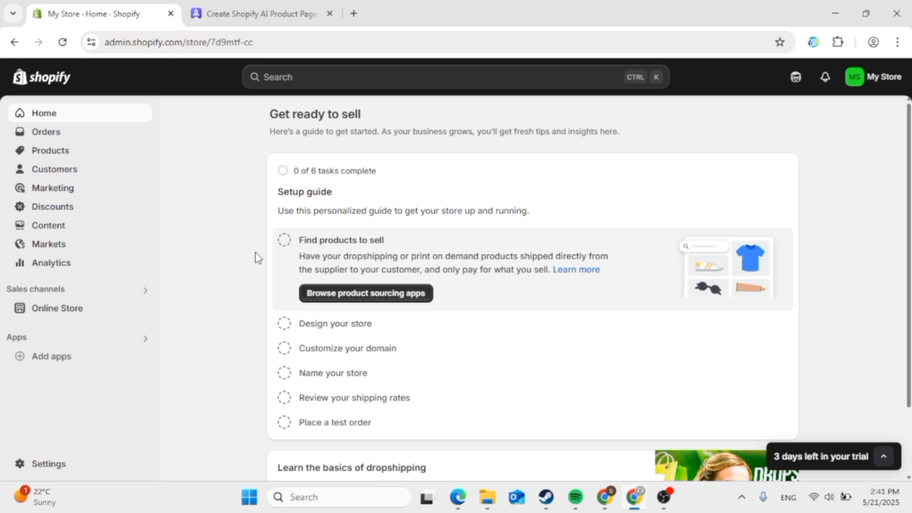
scroll(257, 258, down, 2)
scroll(257, 257, up, 2)
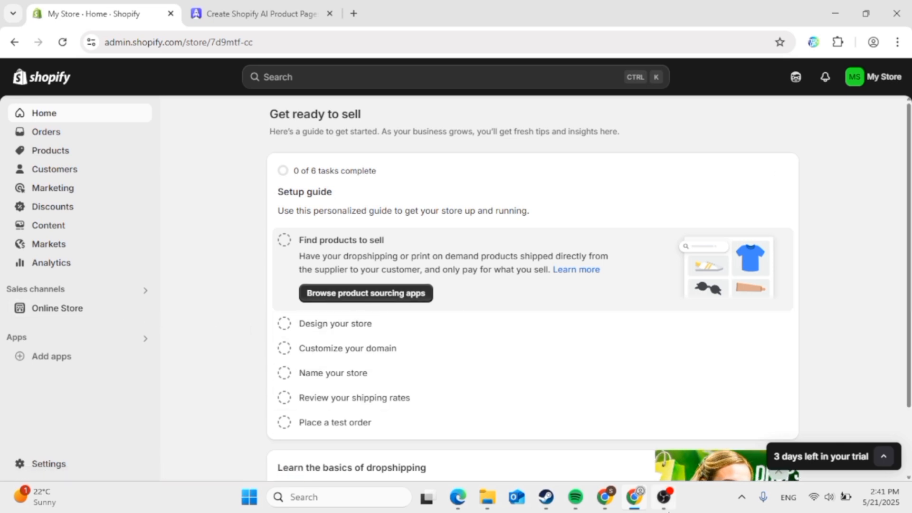
click(664, 497)
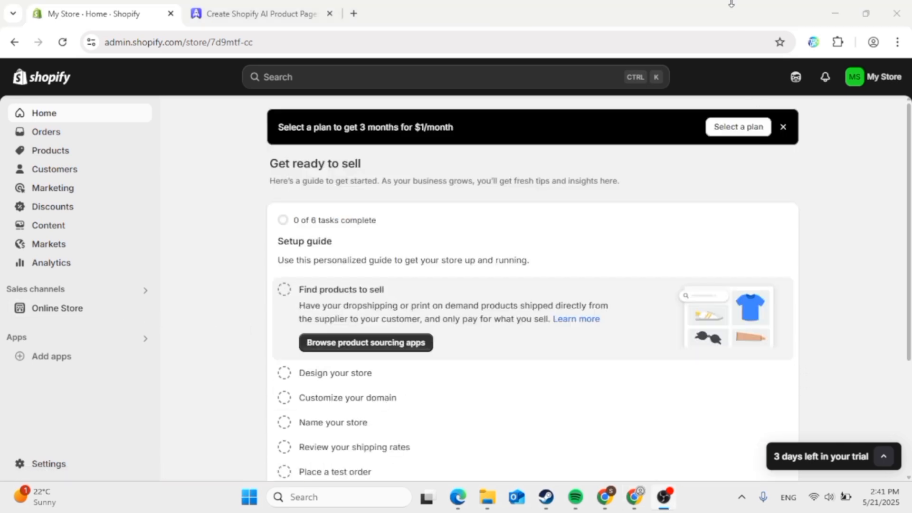
click(738, 22)
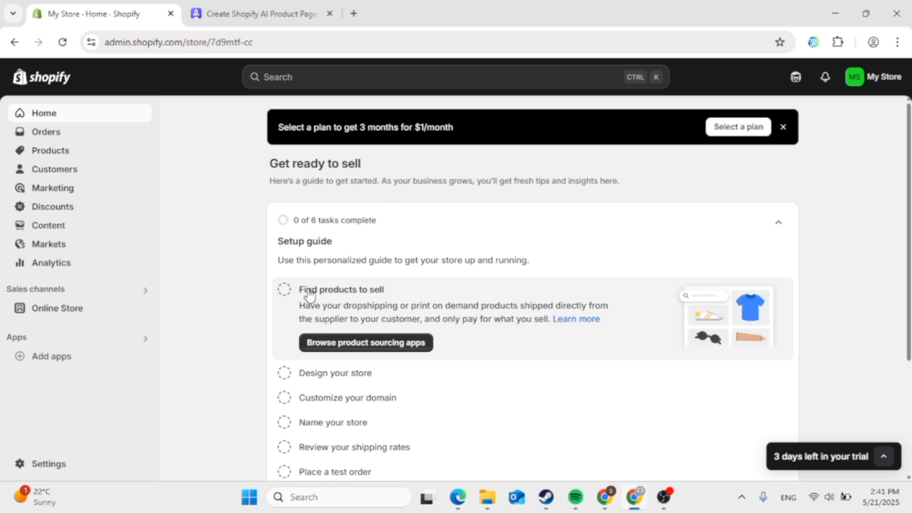
- From Online Store Preferences, go to pick a plan, review the plans and select one
click(92, 310)
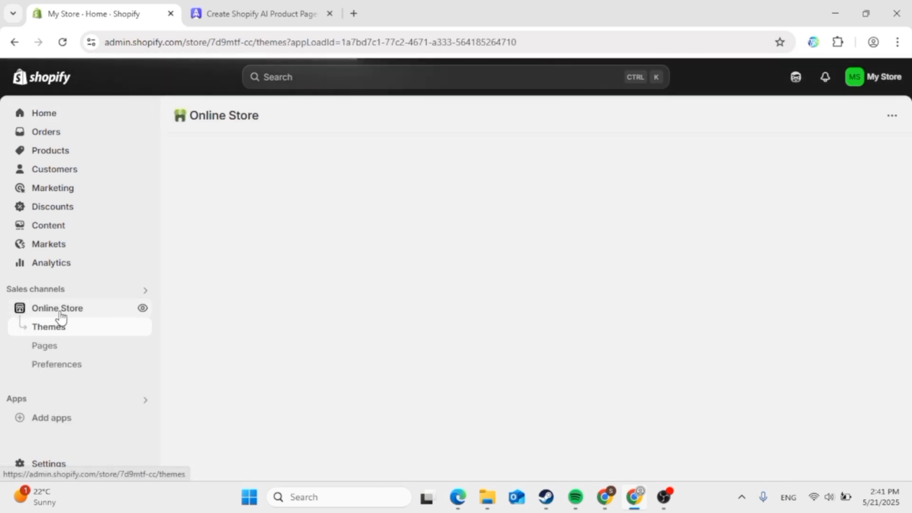
click(66, 367)
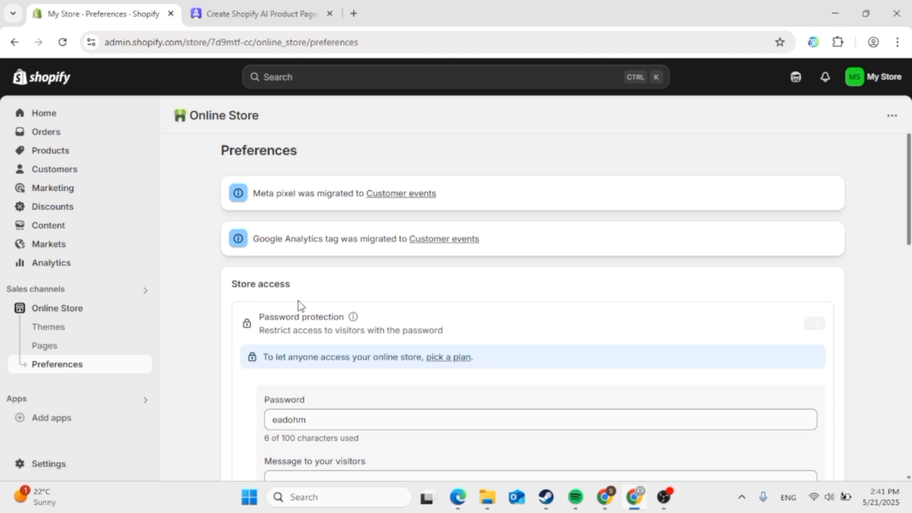
scroll(314, 380, down, 3)
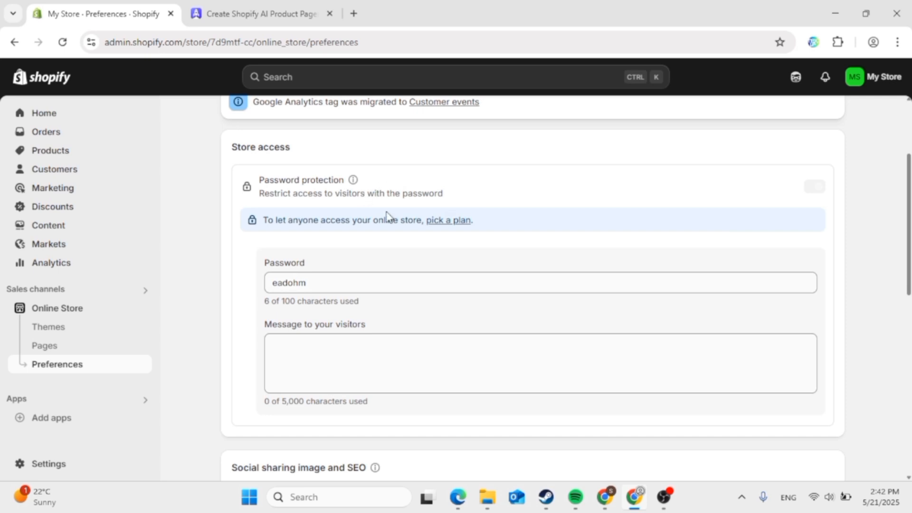
click(448, 221)
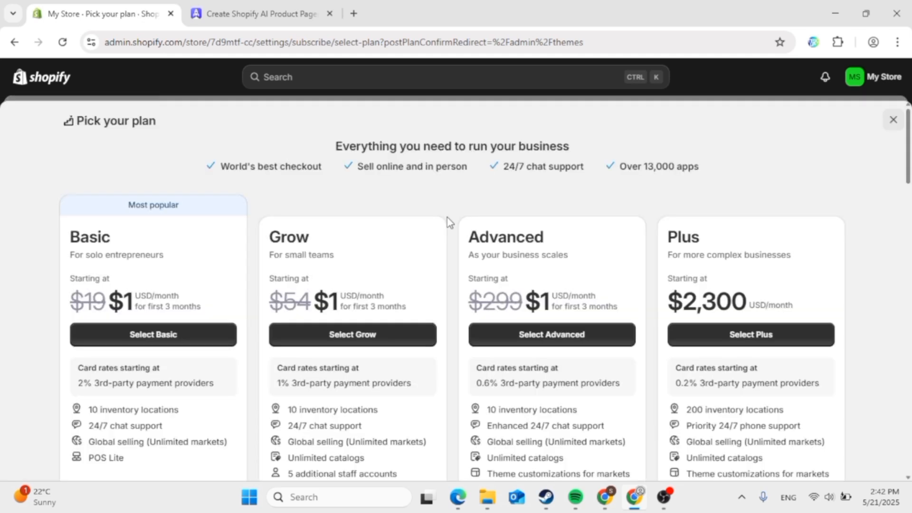
scroll(447, 217, down, 6)
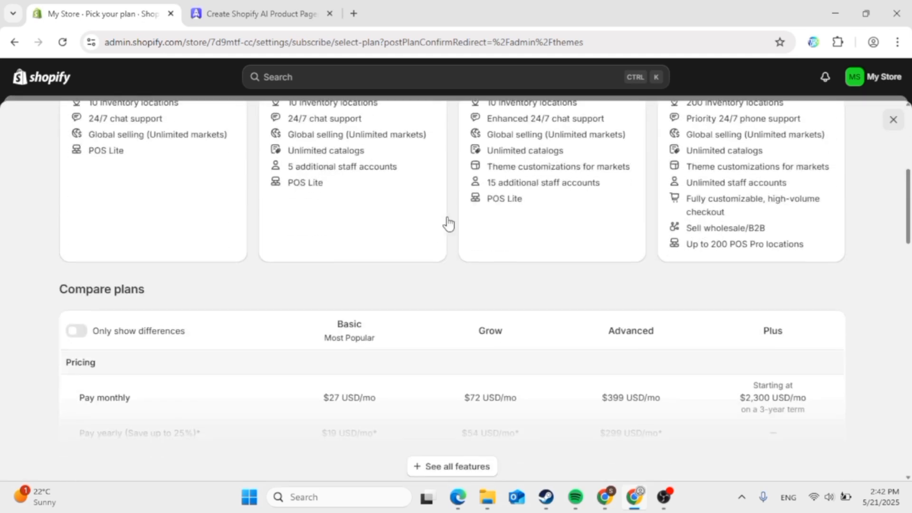
scroll(447, 219, down, 3)
scroll(448, 219, up, 7)
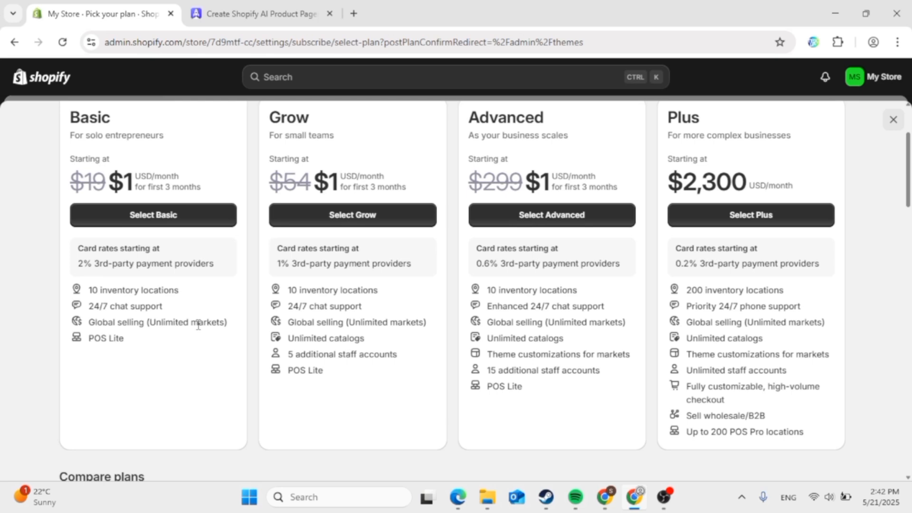
click(675, 497)
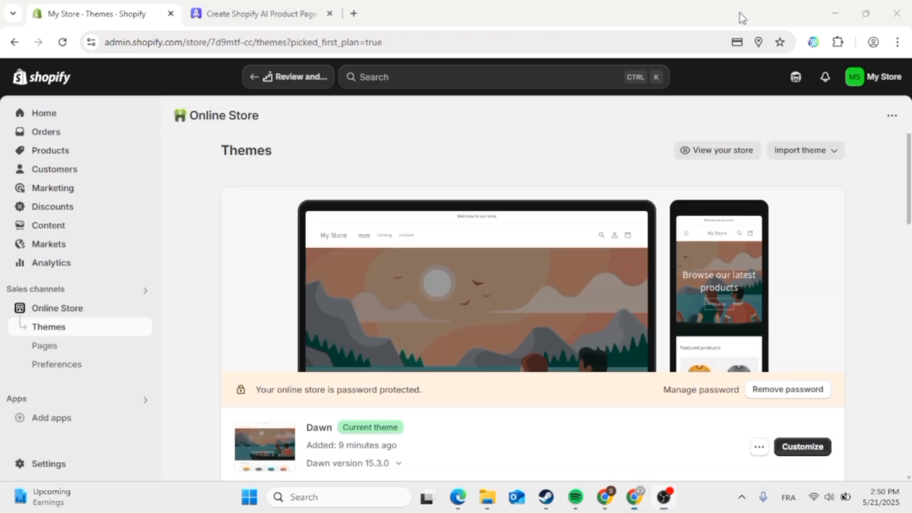
- Switch off Password protection under Store access in Online Store Preferences and save
click(741, 17)
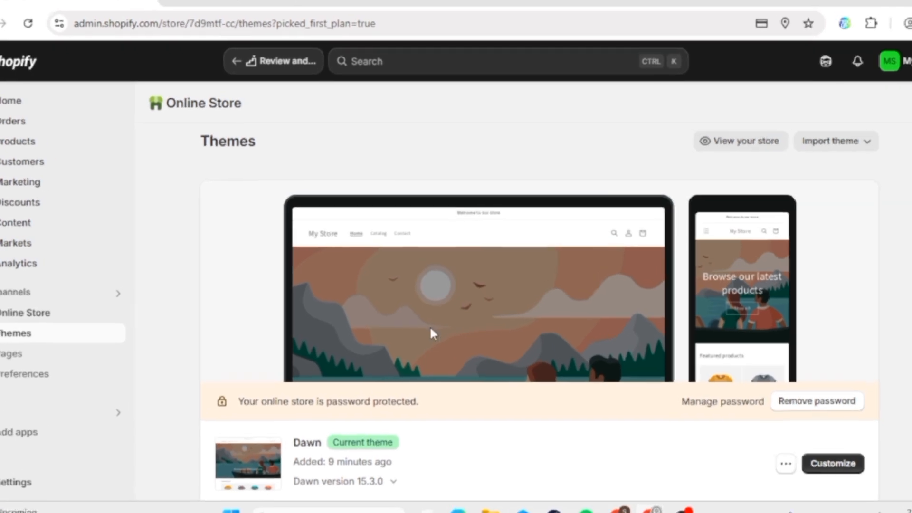
scroll(431, 329, down, 10)
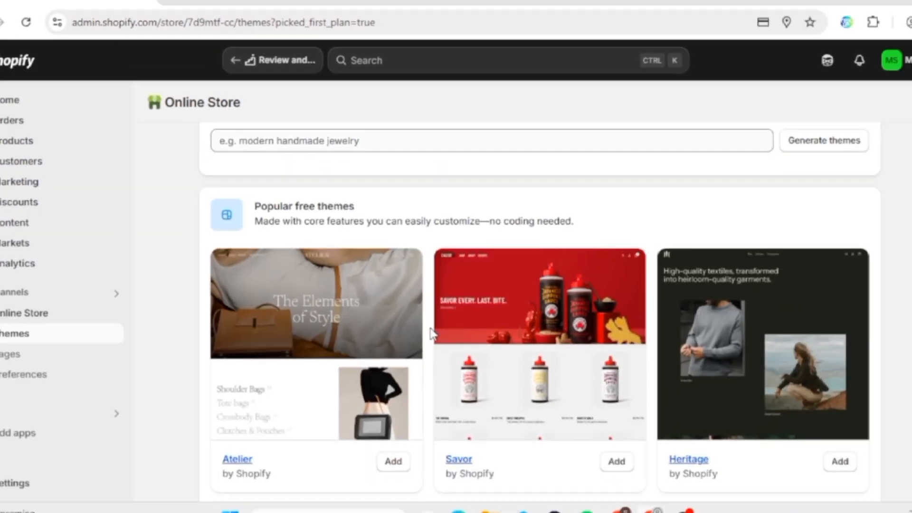
scroll(430, 332, up, 10)
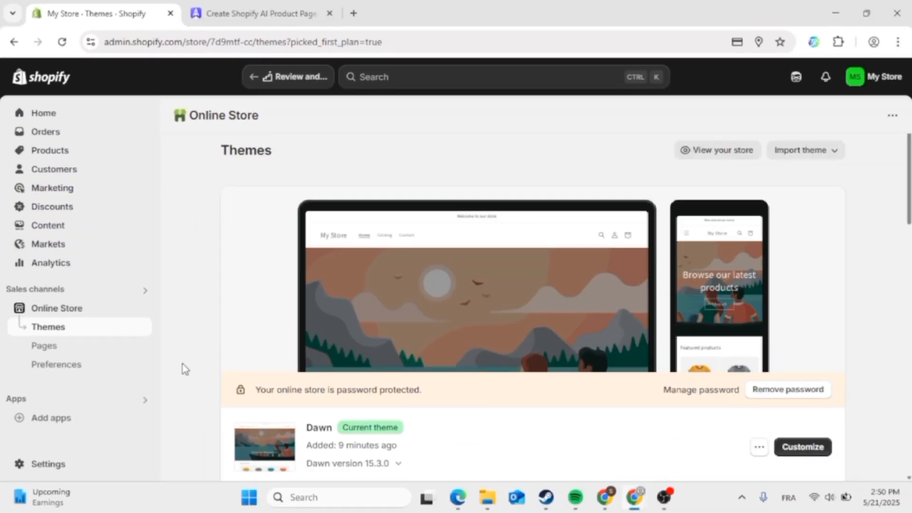
click(72, 372)
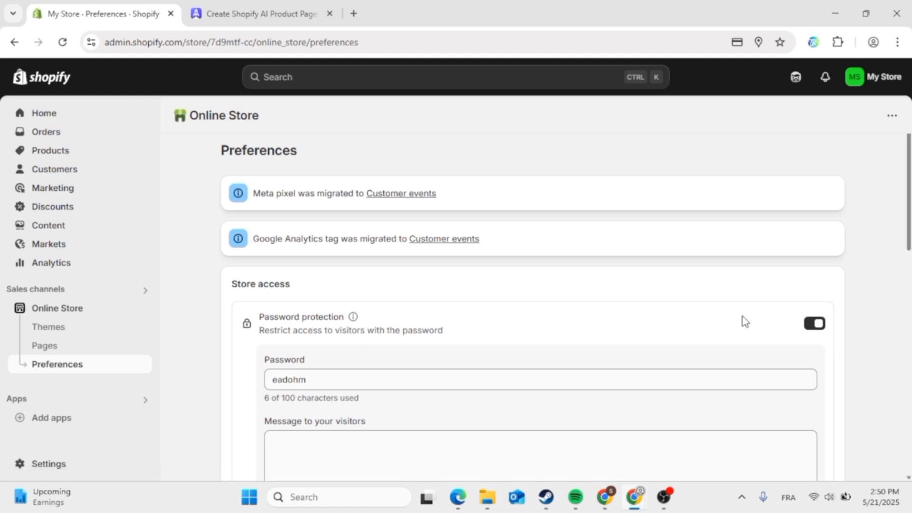
scroll(814, 330, down, 2)
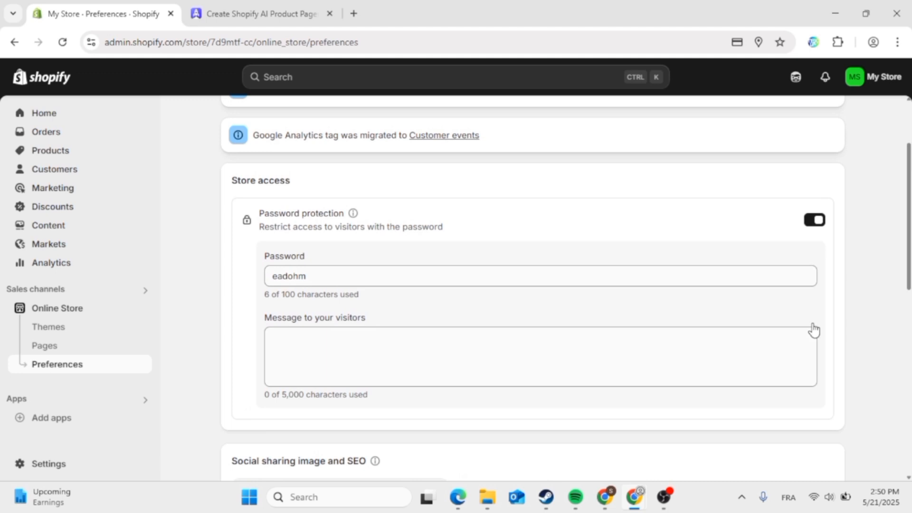
click(816, 220)
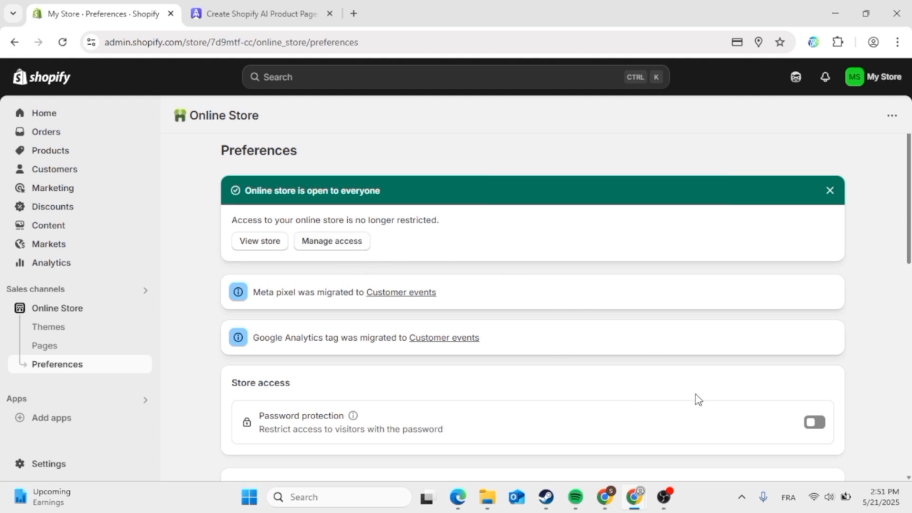
click(669, 503)
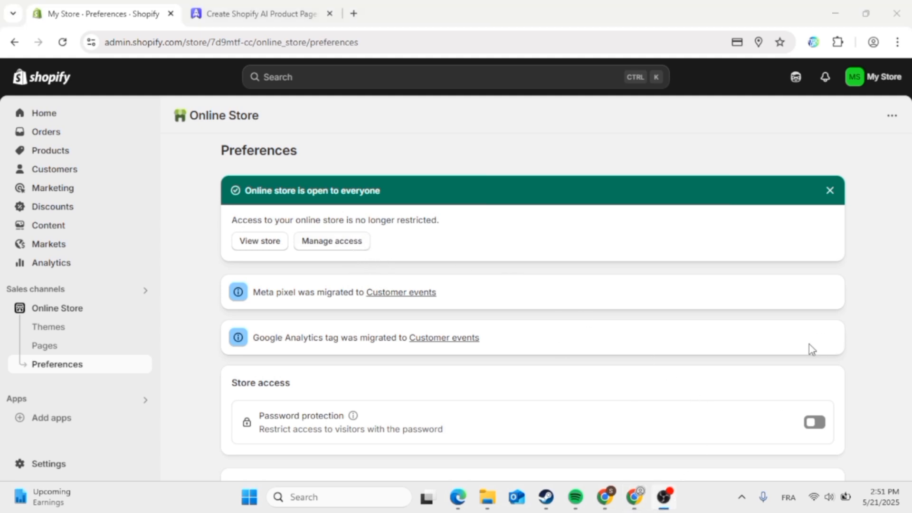
click(735, 10)
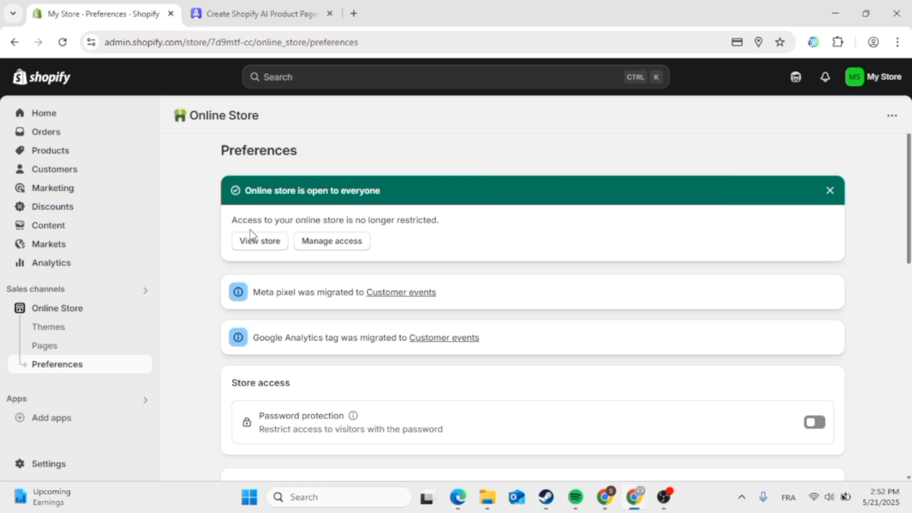
- Return to the Shopify Home page and look over the setup guide, still at 0 of 6
click(48, 114)
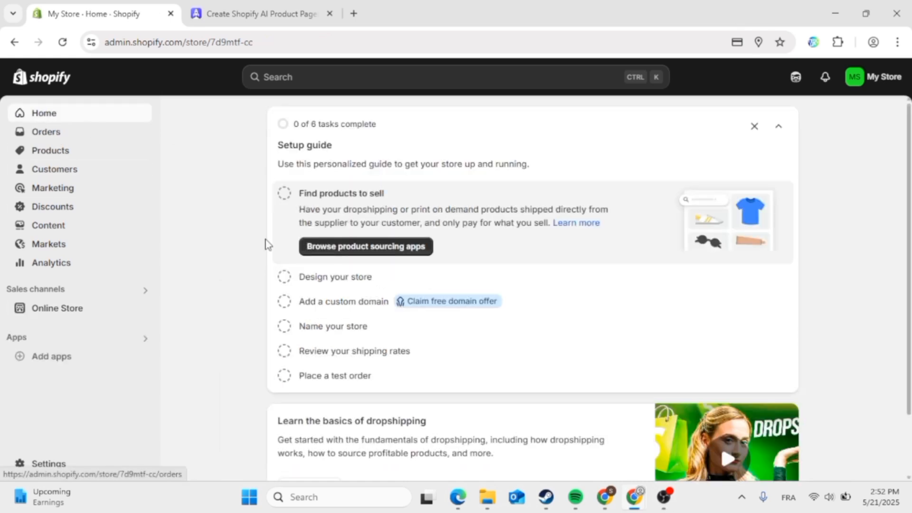
scroll(266, 244, down, 2)
scroll(269, 246, up, 2)
scroll(269, 245, down, 2)
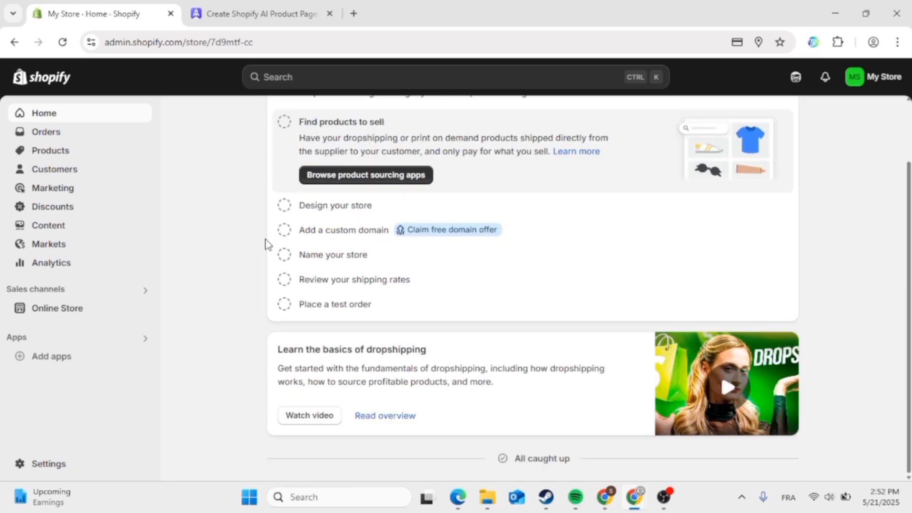
scroll(269, 245, up, 2)
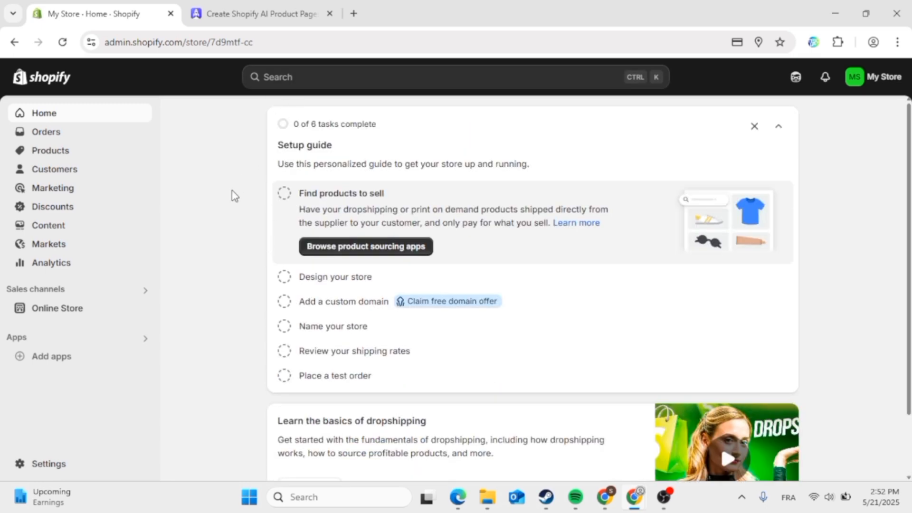
- Back on the PagePilot tab, browse the welcome page and reach the dashboard with 3 credits
click(242, 14)
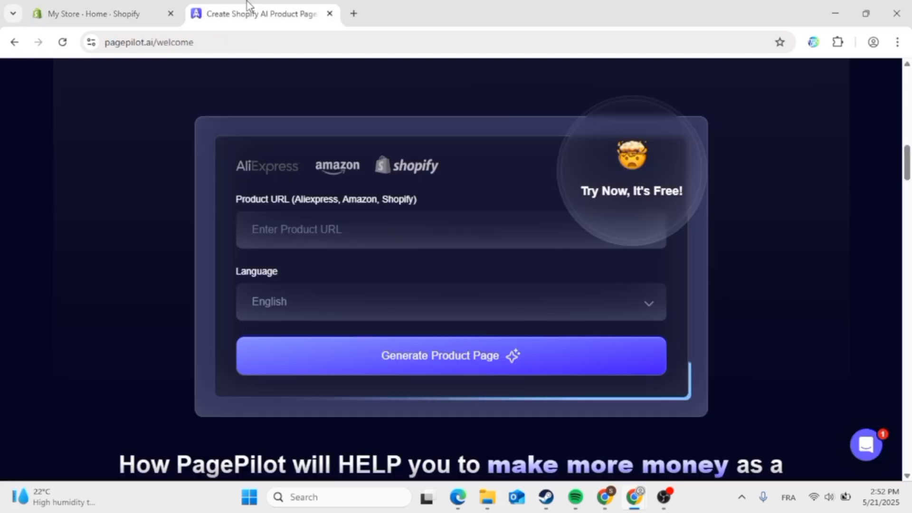
scroll(455, 240, up, 5)
scroll(455, 240, down, 15)
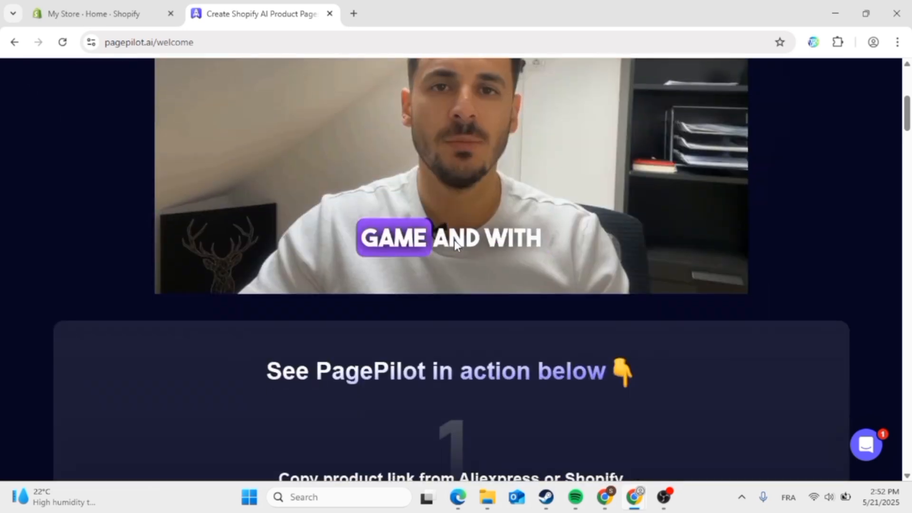
scroll(455, 246, down, 3)
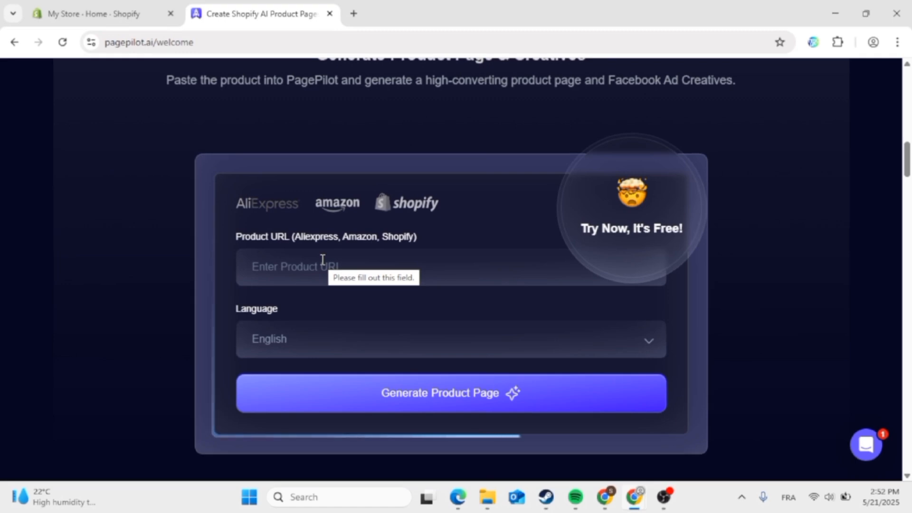
scroll(367, 291, down, 5)
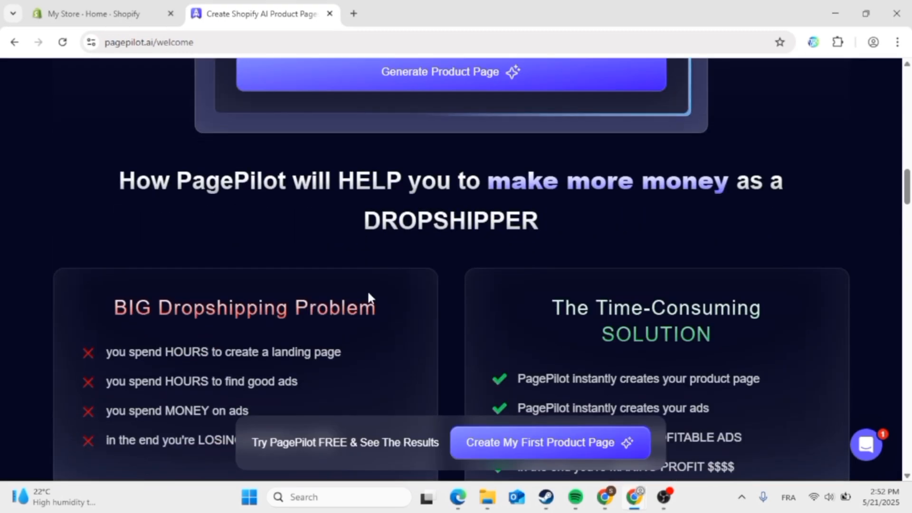
scroll(369, 297, down, 2)
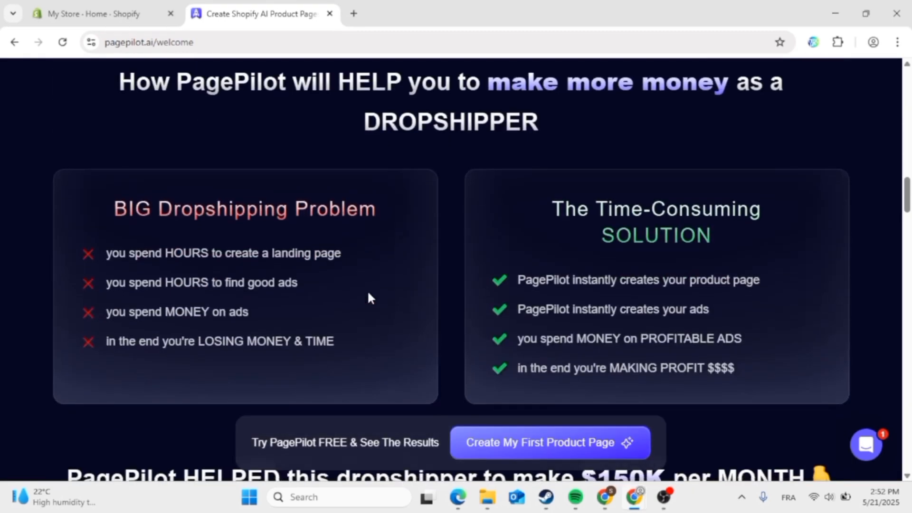
scroll(373, 167, down, 12)
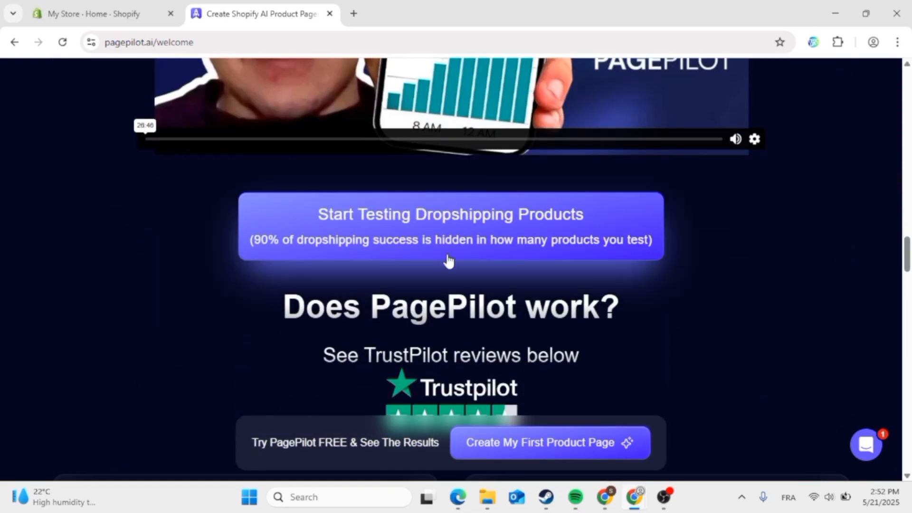
scroll(470, 249, down, 13)
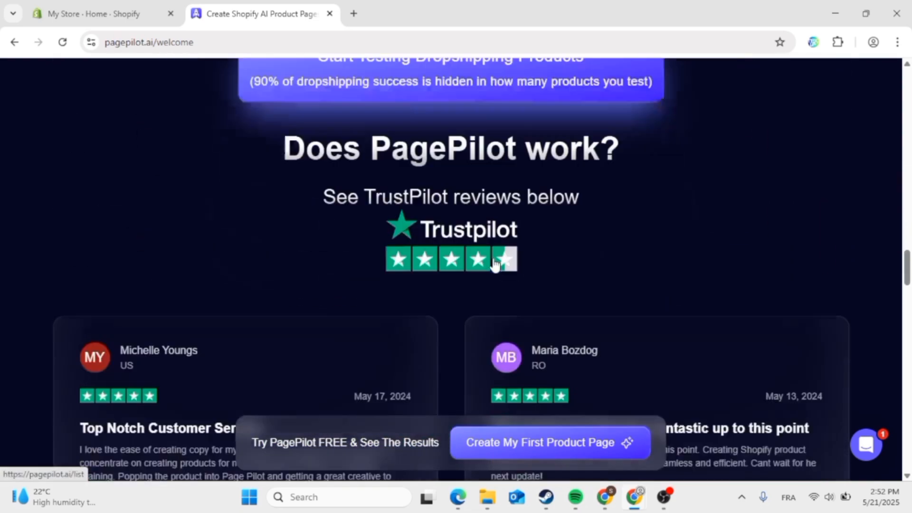
scroll(492, 256, up, 5)
scroll(492, 265, up, 6)
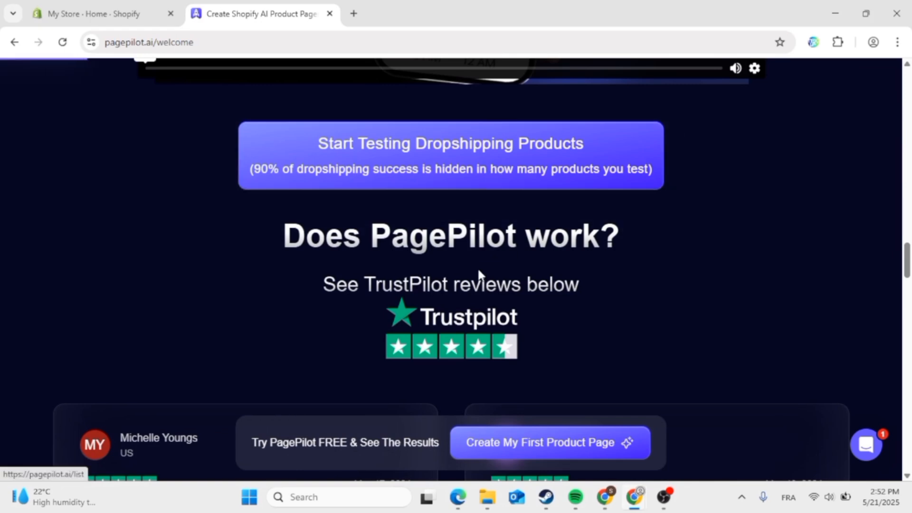
scroll(459, 340, up, 4)
scroll(457, 337, down, 10)
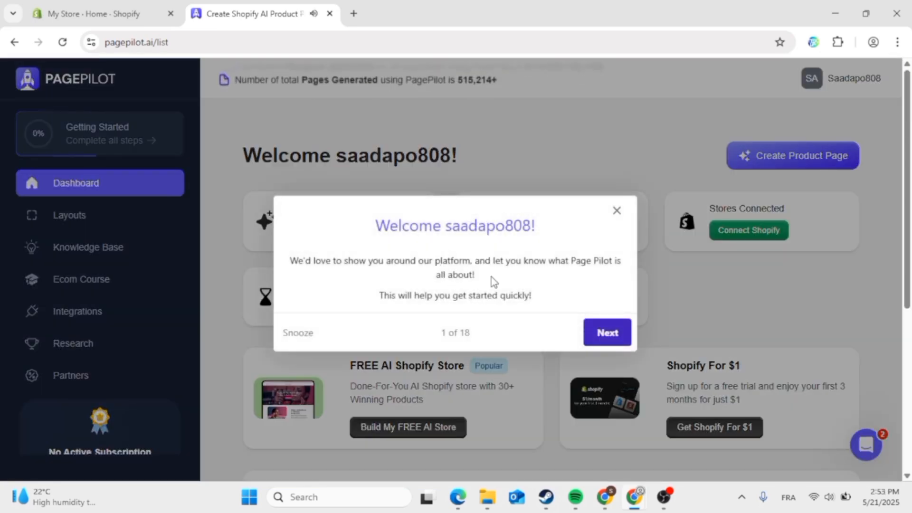
- Close the Welcome tour and clear the Alex chat popup, leaving the dashboard with 0 pages and 3 credits
click(617, 211)
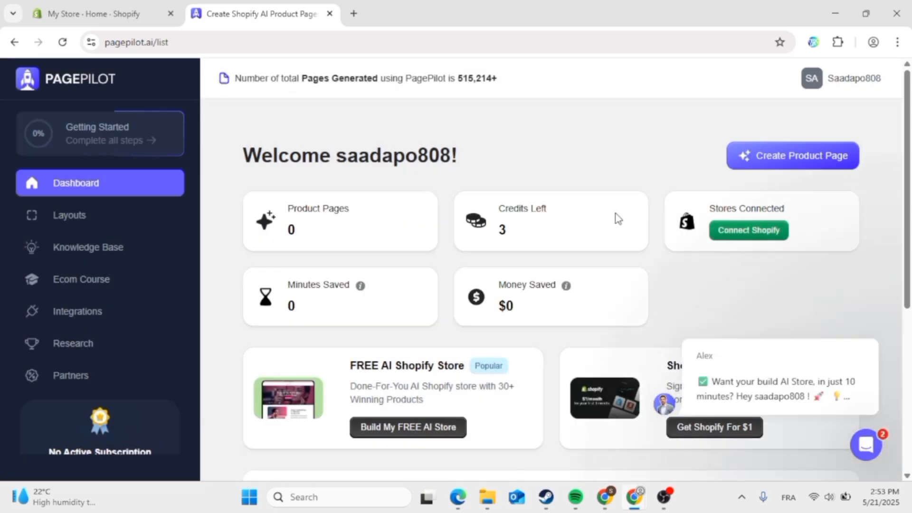
scroll(618, 218, down, 2)
scroll(723, 122, up, 2)
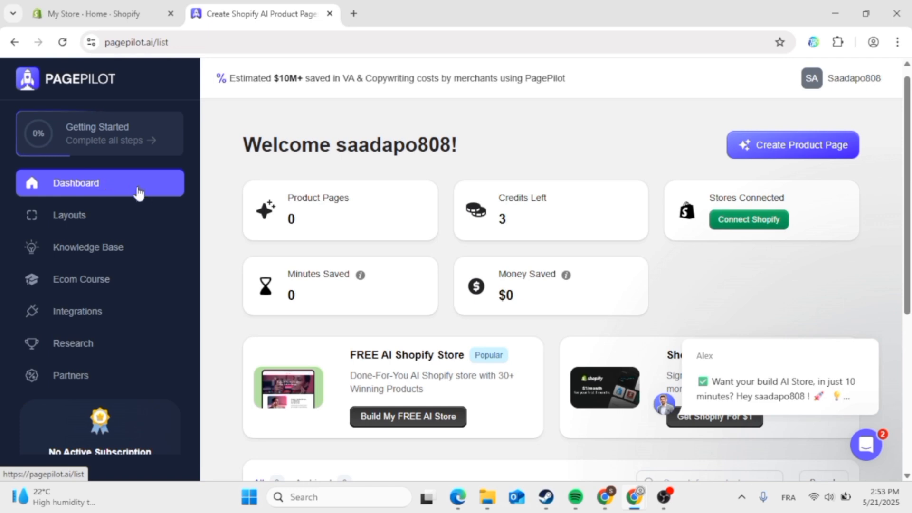
scroll(499, 271, down, 2)
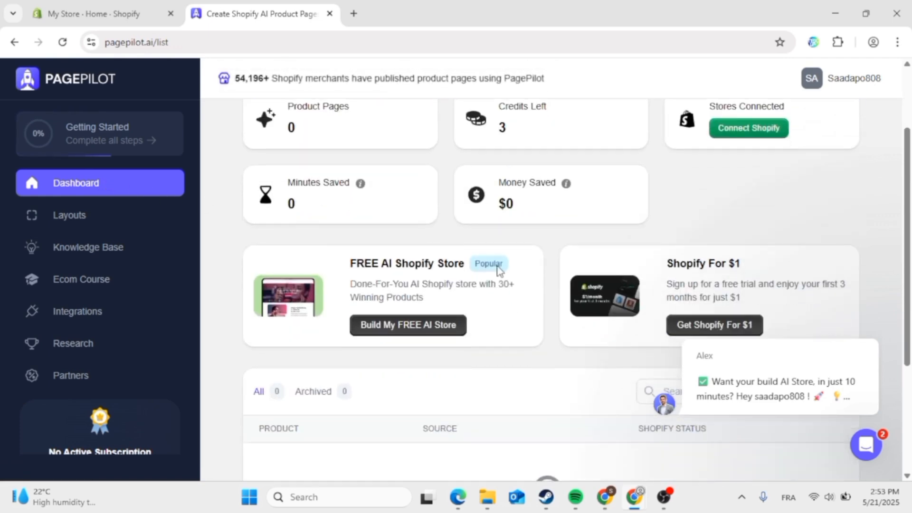
click(863, 318)
scroll(863, 318, up, 2)
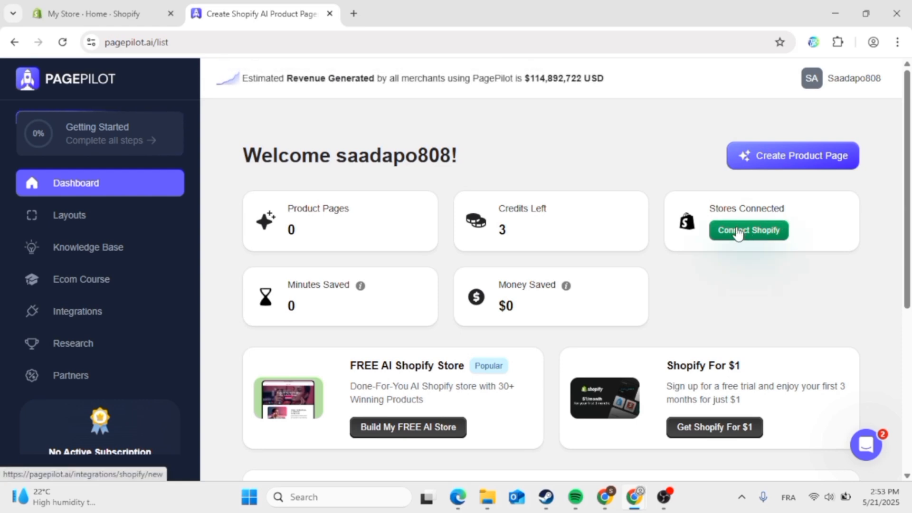
- Open the Connect Shopify Store form and scroll through its fields
click(738, 232)
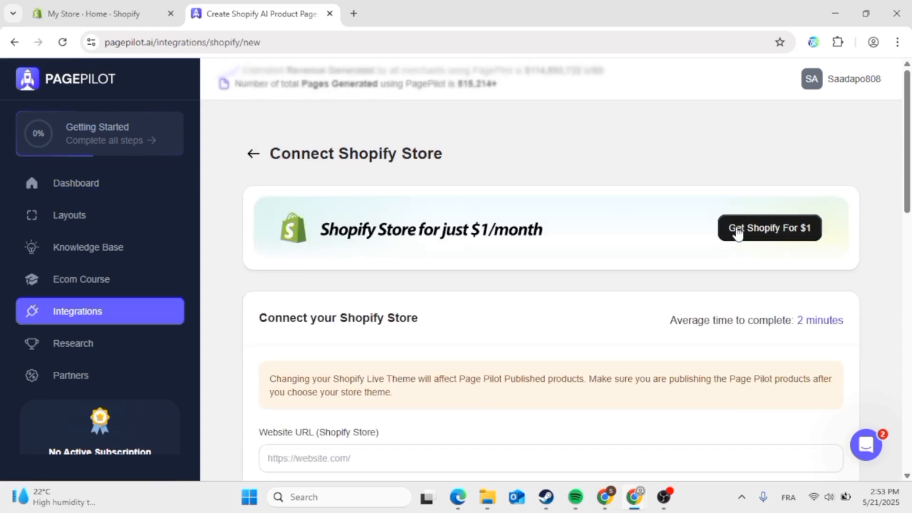
scroll(738, 232, down, 2)
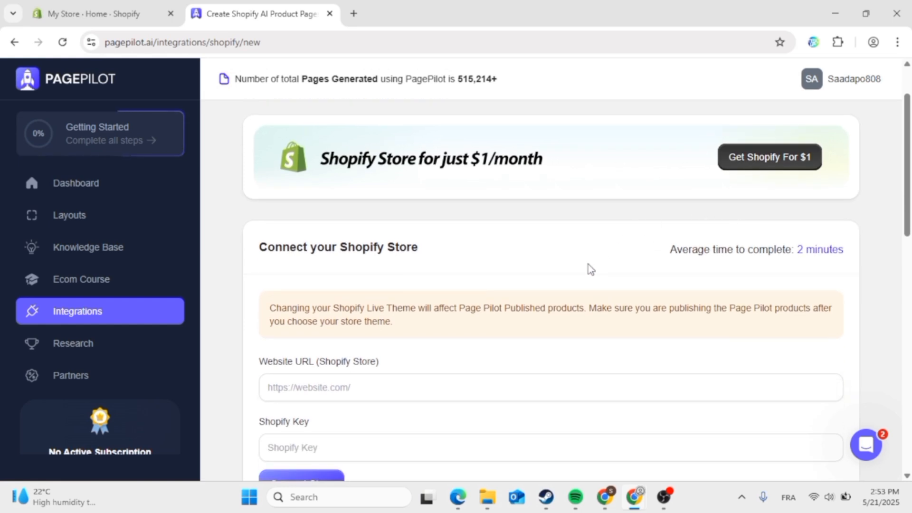
scroll(588, 264, down, 3)
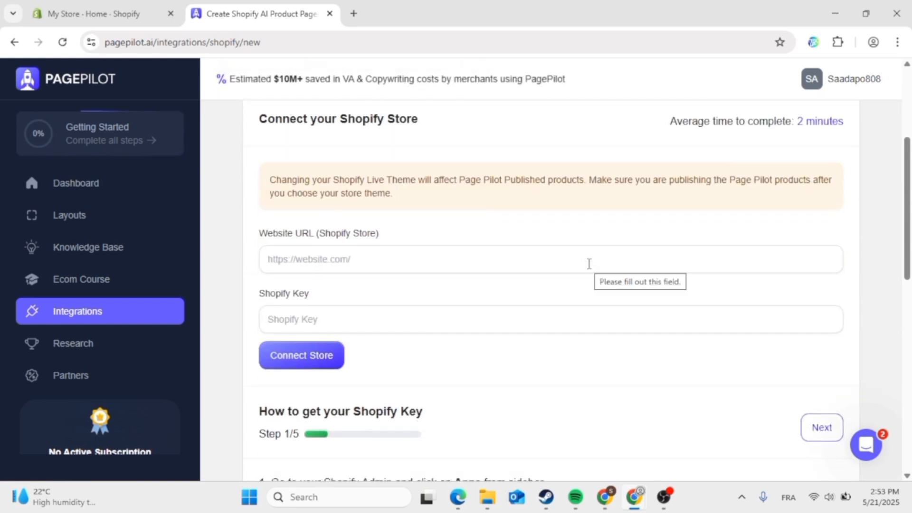
scroll(589, 264, up, 2)
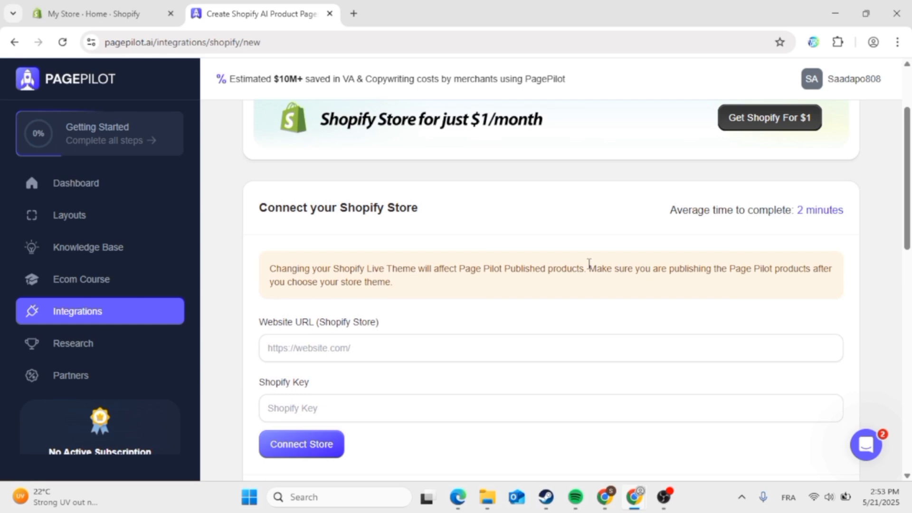
scroll(589, 265, up, 1)
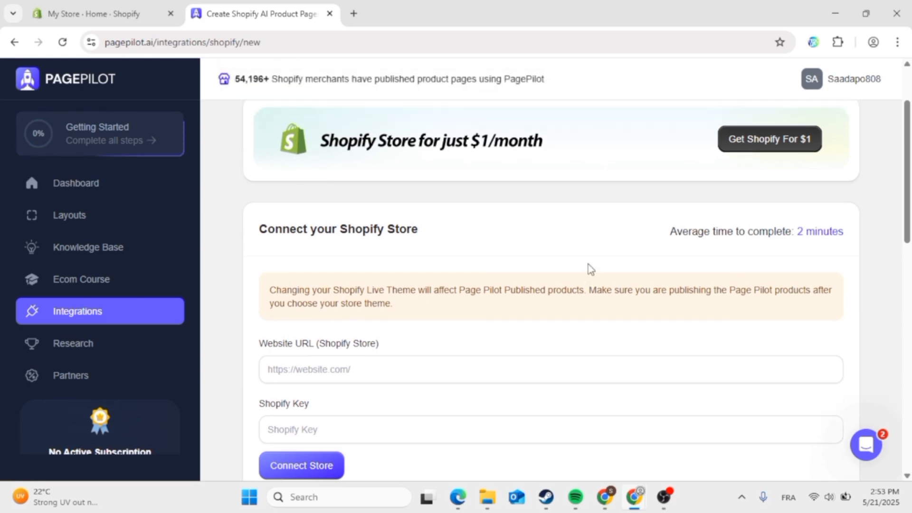
scroll(605, 261, up, 1)
scroll(605, 261, down, 3)
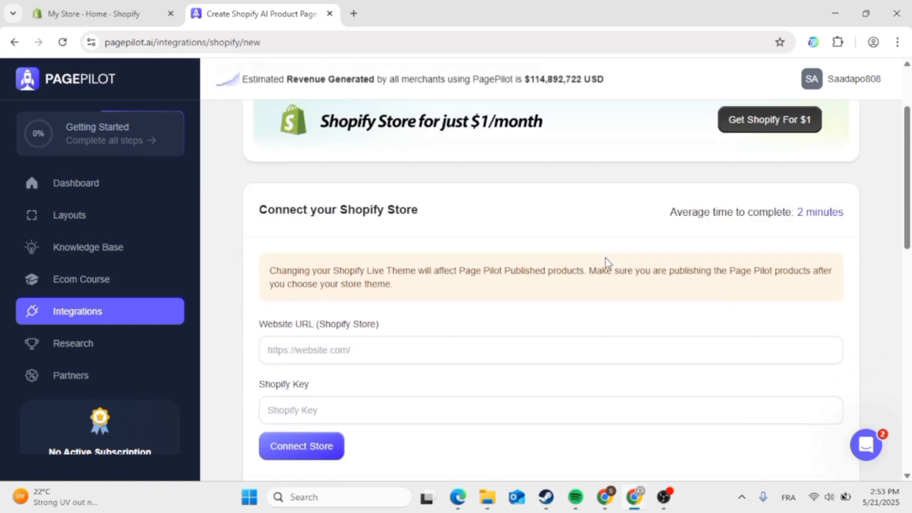
- Read through the 5-step Shopify Key guide, then switch to the My Store Shopify admin tab
click(665, 498)
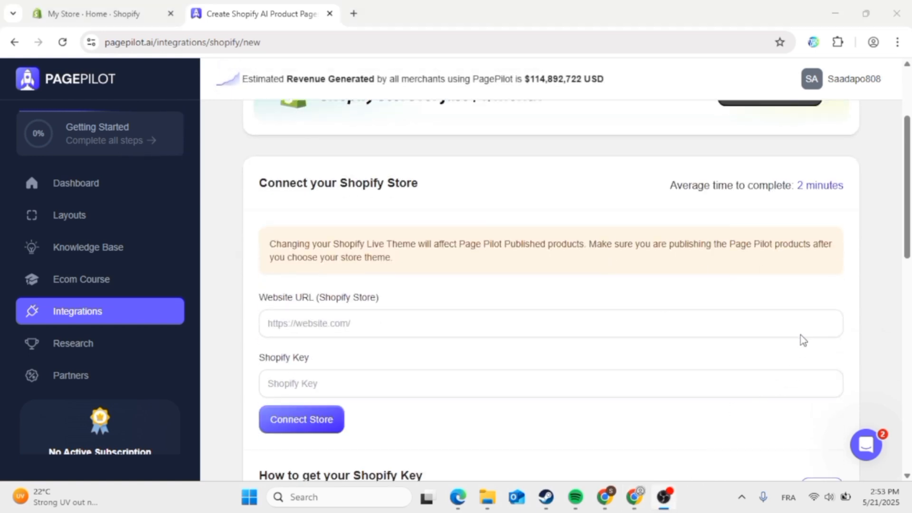
click(863, 322)
scroll(864, 322, down, 5)
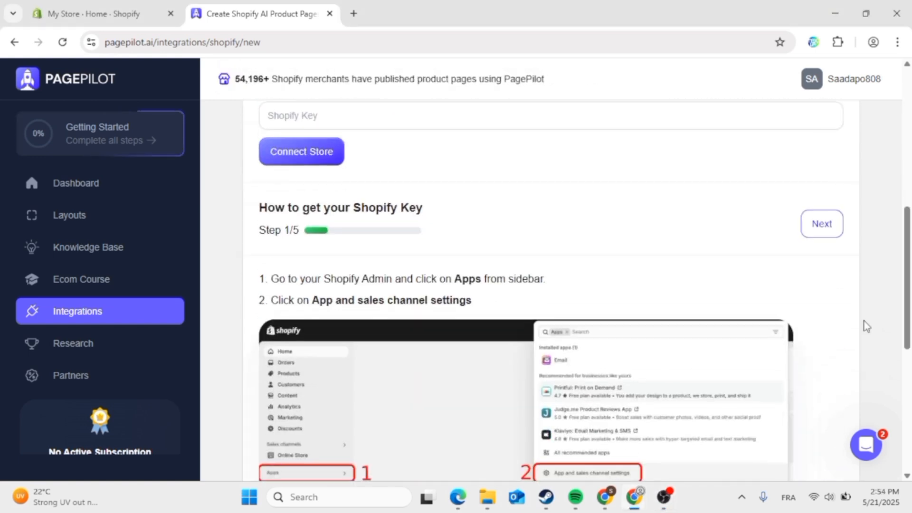
scroll(866, 326, down, 2)
scroll(726, 203, up, 2)
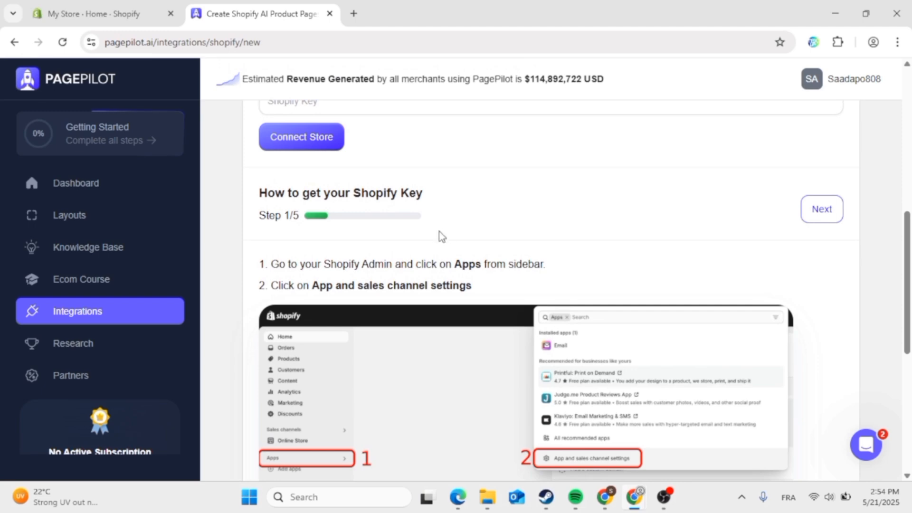
scroll(401, 243, up, 3)
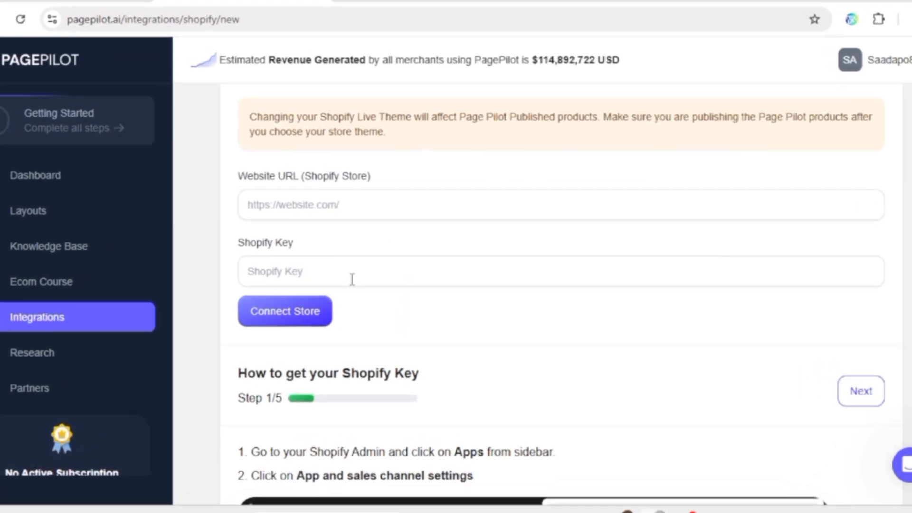
scroll(347, 356, down, 3)
scroll(325, 454, down, 3)
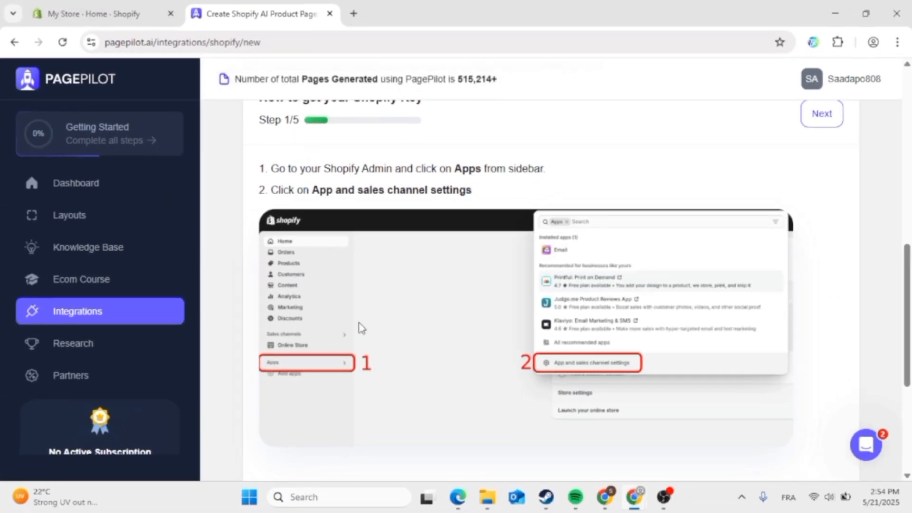
scroll(344, 336, up, 3)
click(122, 10)
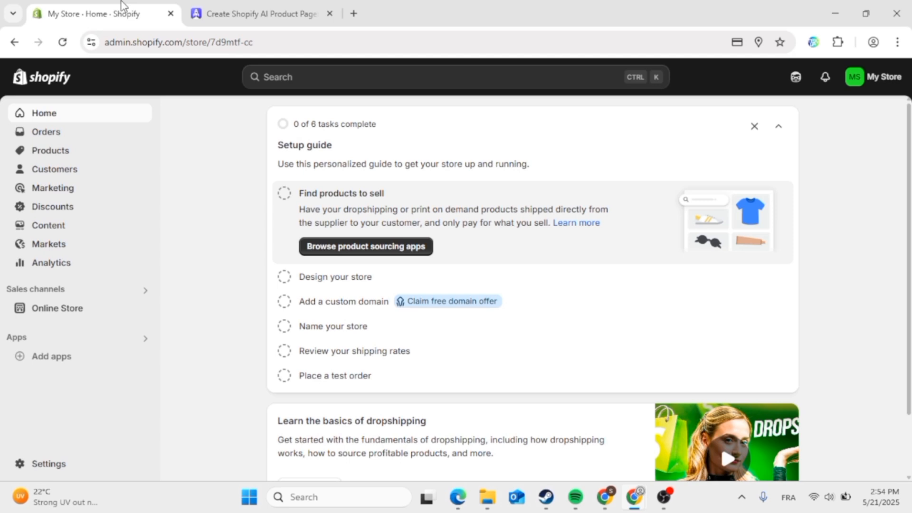
- Copy the Shopify admin URL and paste it into PagePilot's Website URL field
click(228, 44)
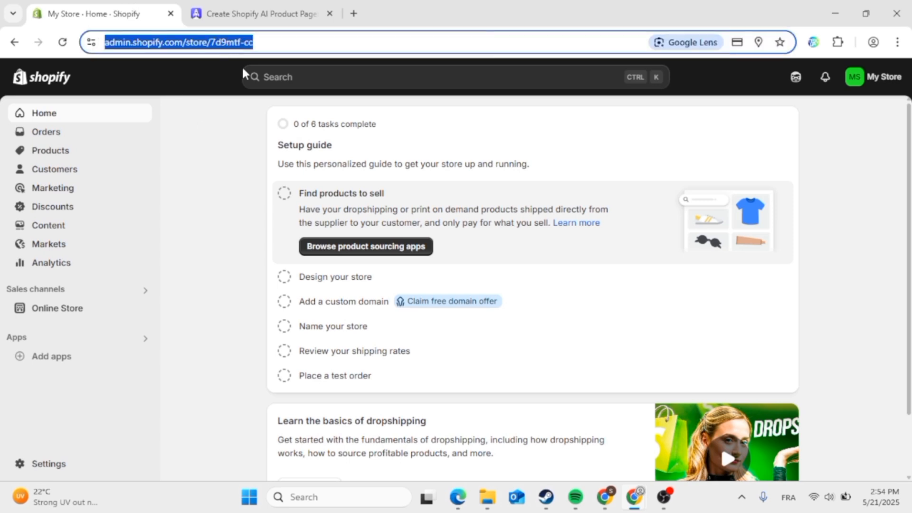
click(241, 10)
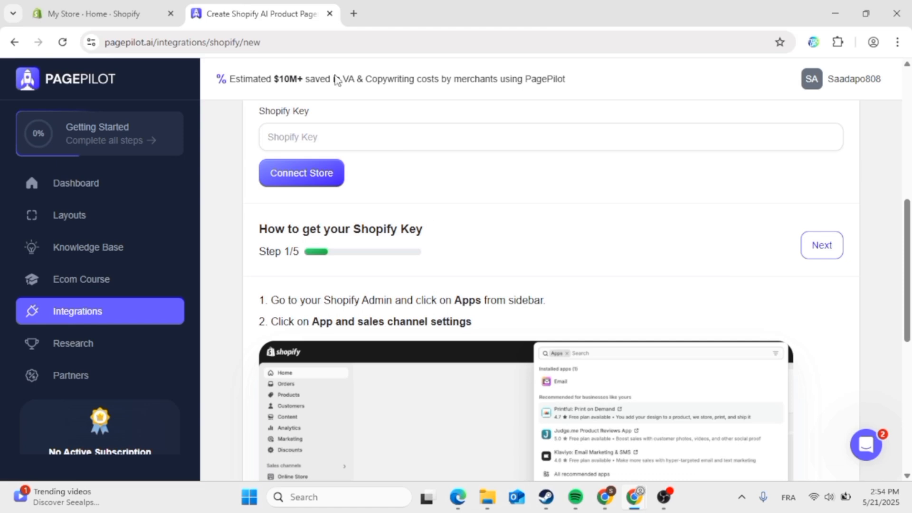
scroll(444, 254, up, 3)
click(403, 205)
text(https://admin.shopify.com/store/7j19mtf-cc)
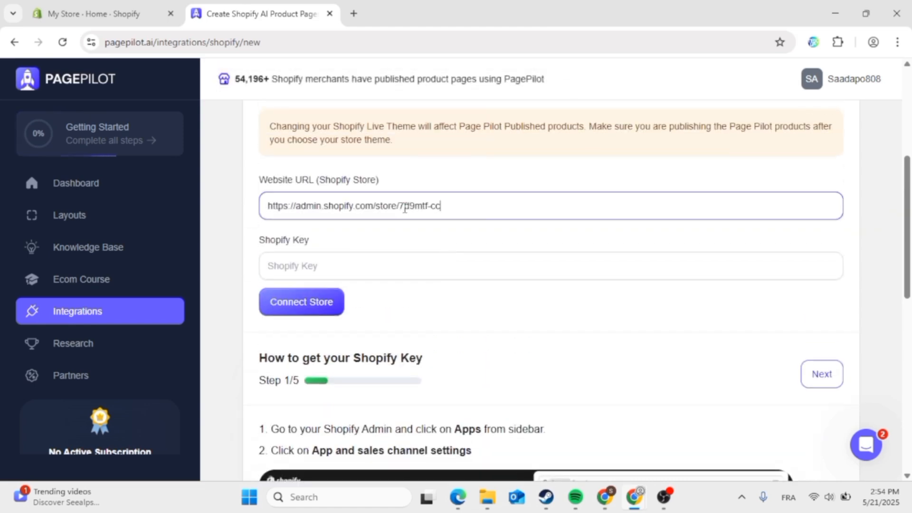
click(385, 267)
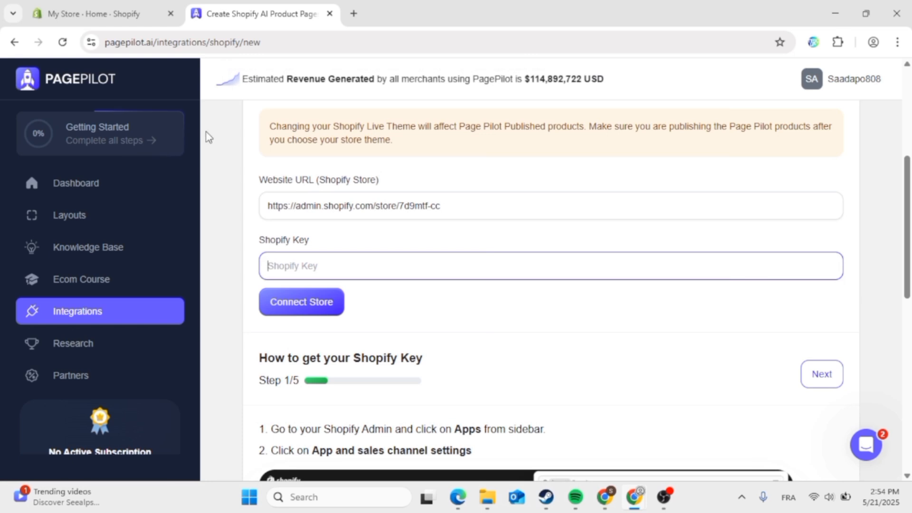
scroll(469, 336, down, 7)
- Open Shopify's 'App and sales channel settings' from the Apps search popover
scroll(468, 332, up, 1)
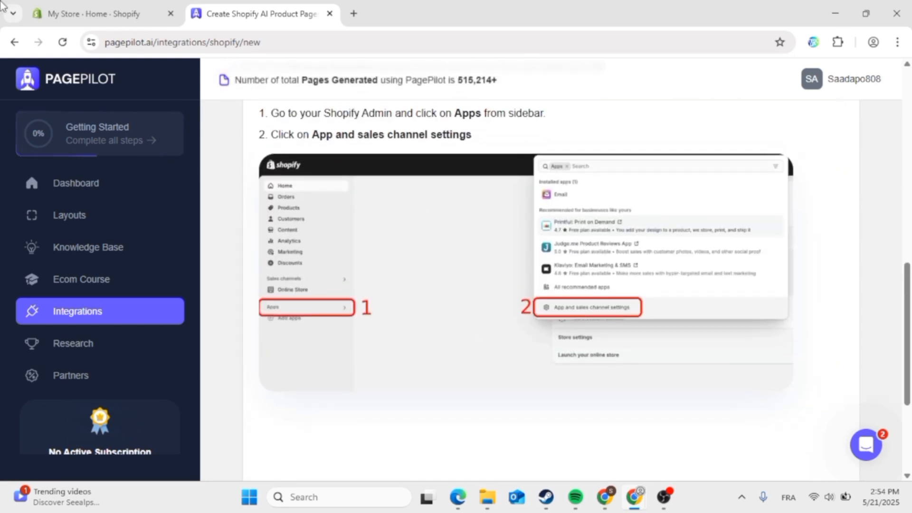
click(83, 7)
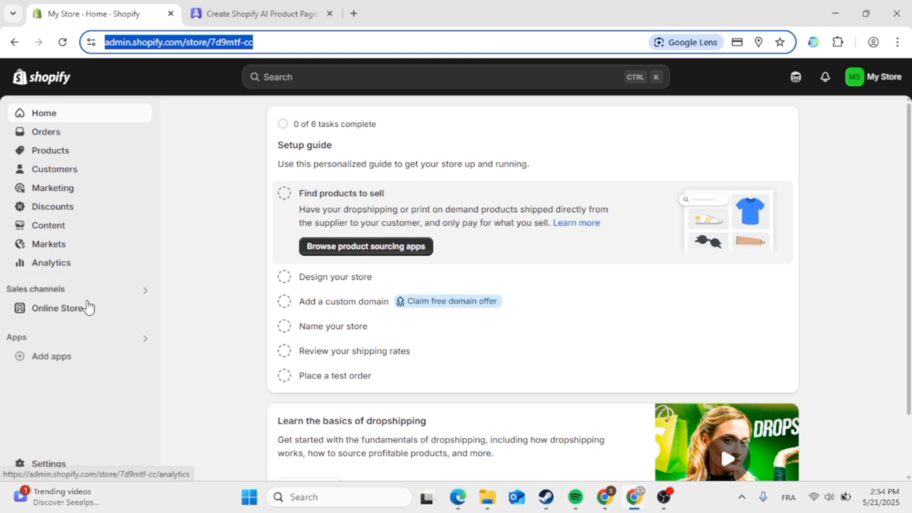
click(133, 343)
click(133, 344)
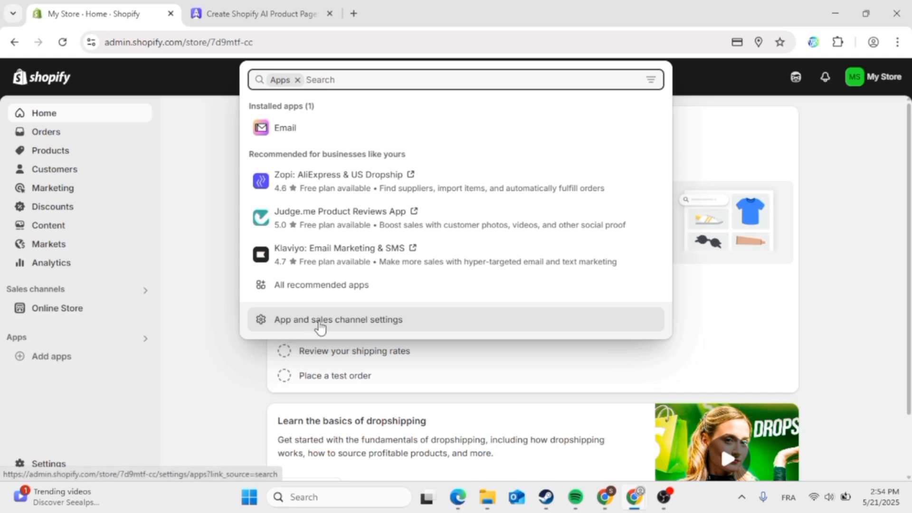
click(329, 321)
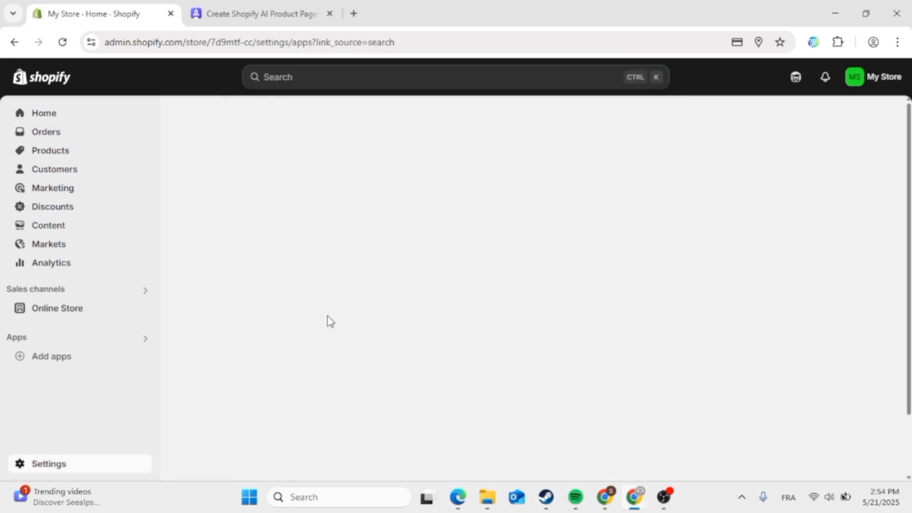
- Advance PagePilot's setup guide to step 2, then return to the Shopify settings
click(264, 15)
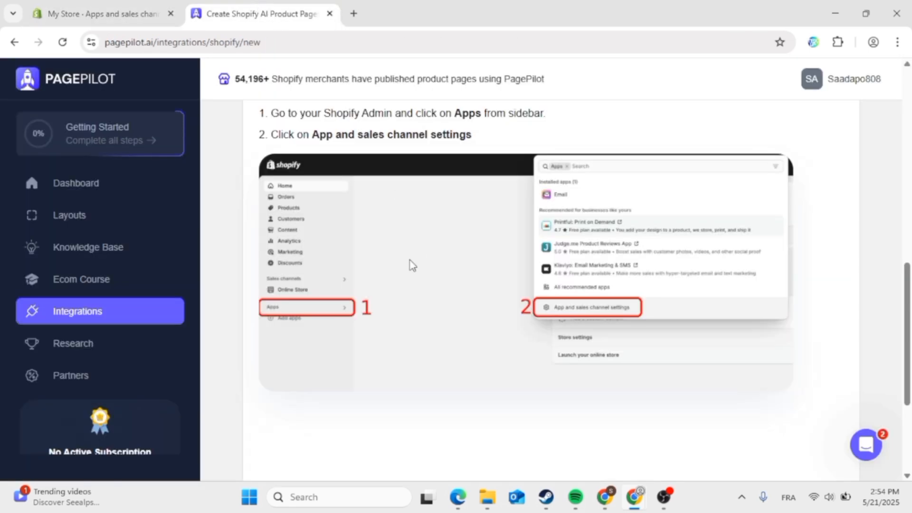
scroll(409, 263, down, 4)
scroll(412, 264, up, 6)
click(836, 174)
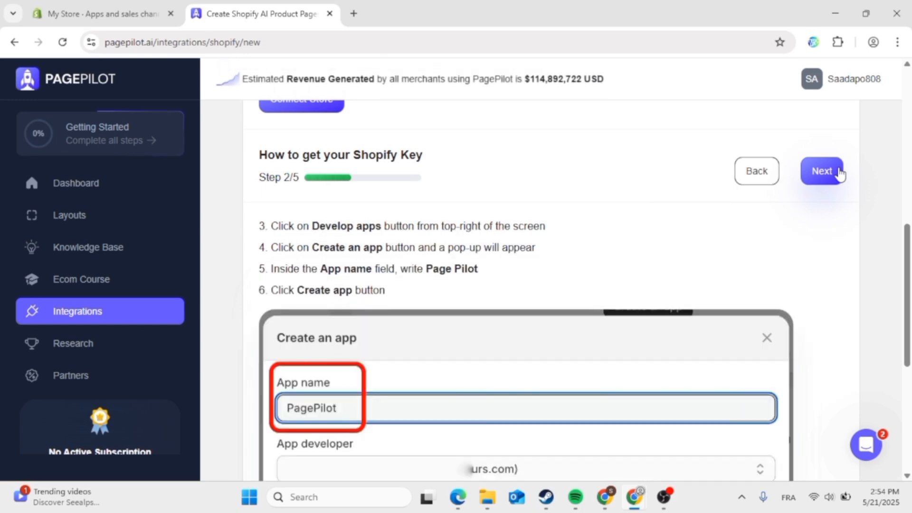
scroll(580, 319, down, 4)
scroll(580, 320, up, 1)
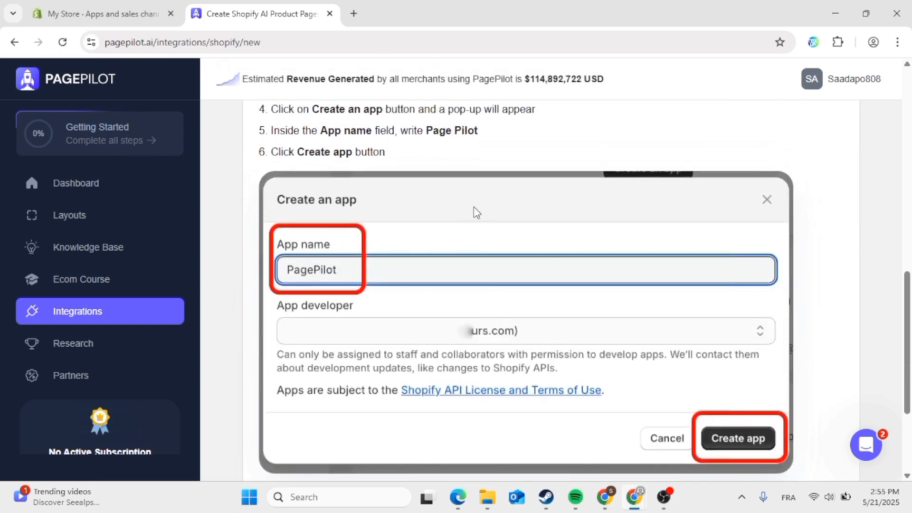
click(70, 7)
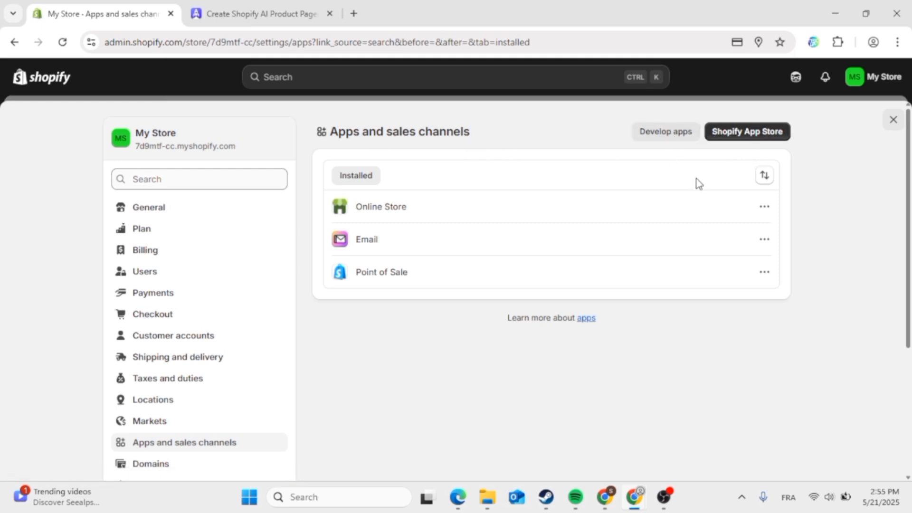
- Under Develop apps, allow custom app development and confirm it
click(683, 145)
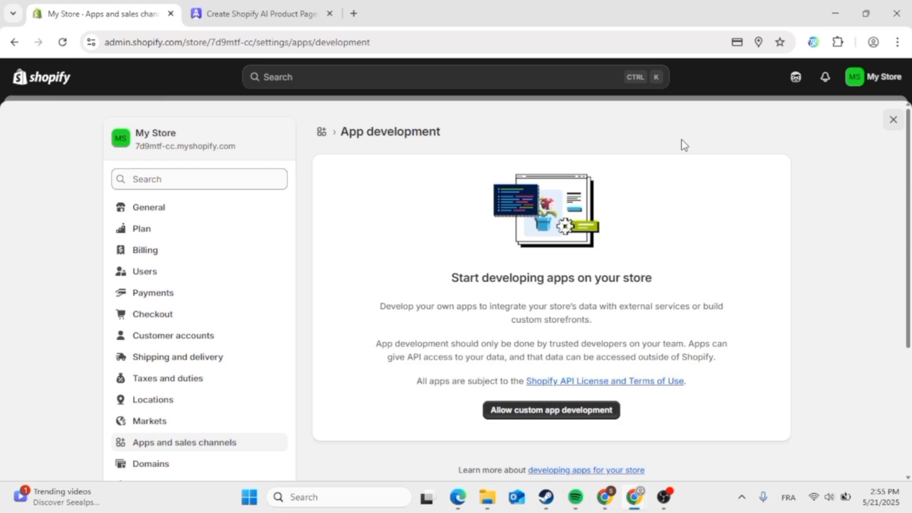
click(594, 413)
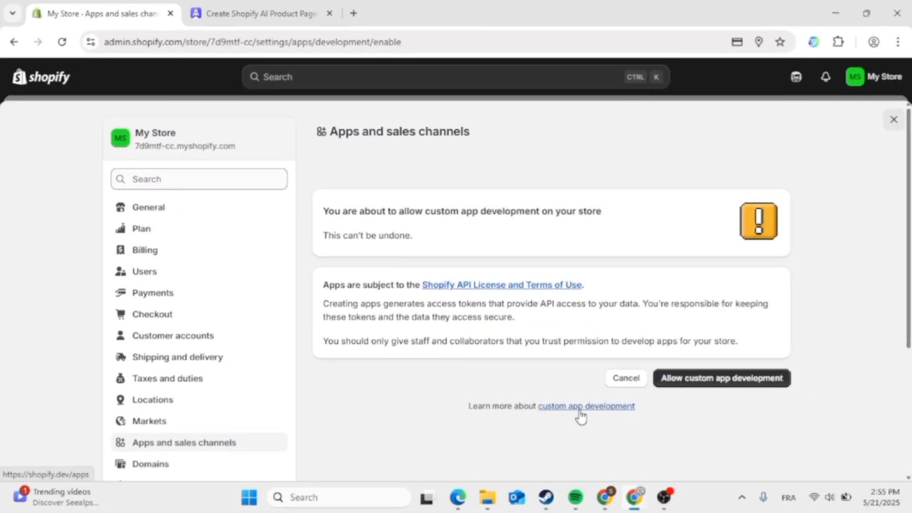
click(718, 380)
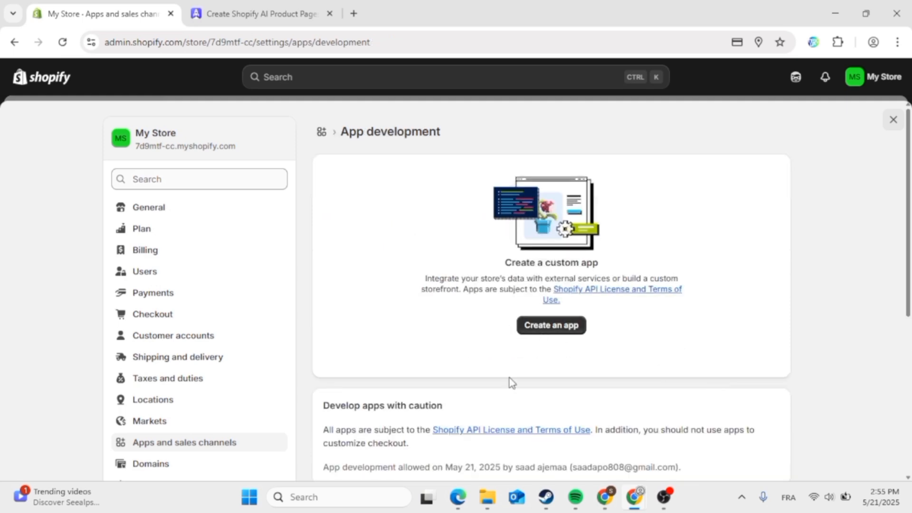
scroll(511, 382, down, 5)
scroll(509, 381, up, 5)
- Enter 'PagePilot' as the app name in the Create an app dialog and create the app
click(555, 328)
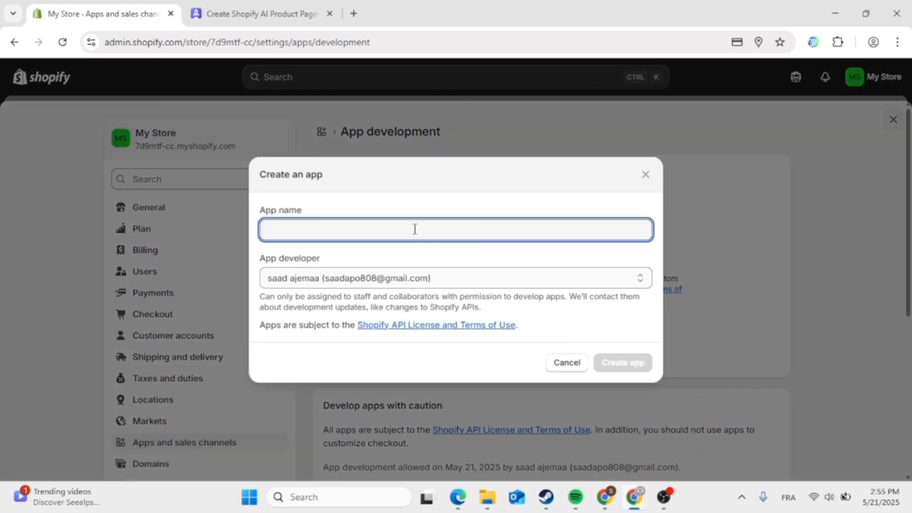
text(PagePilot)
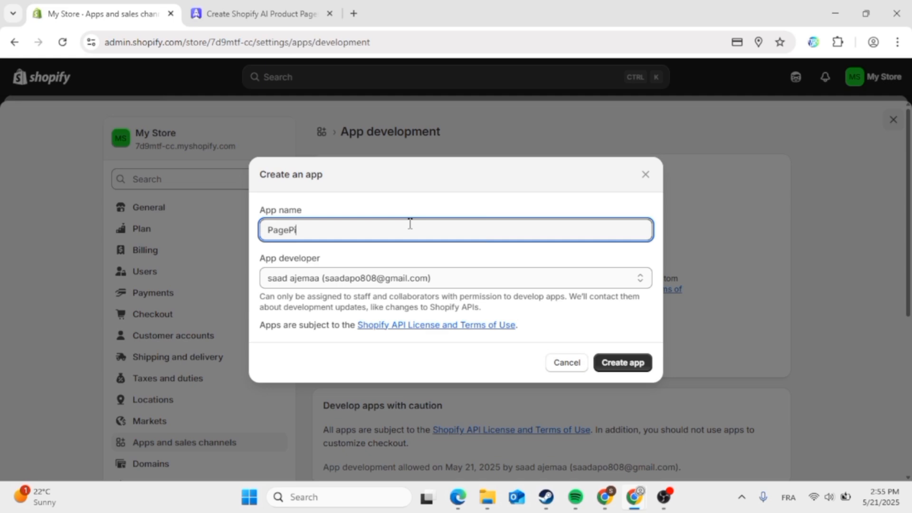
click(324, 6)
click(102, 13)
click(618, 362)
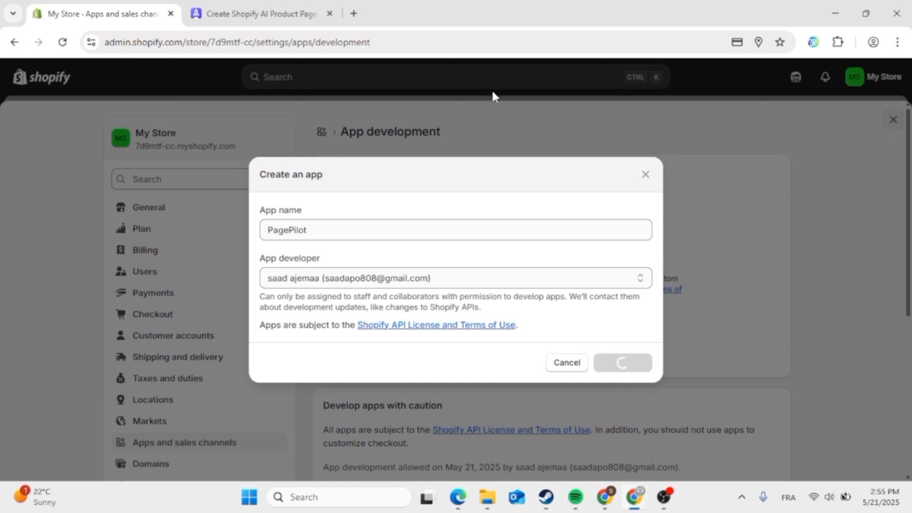
click(256, 13)
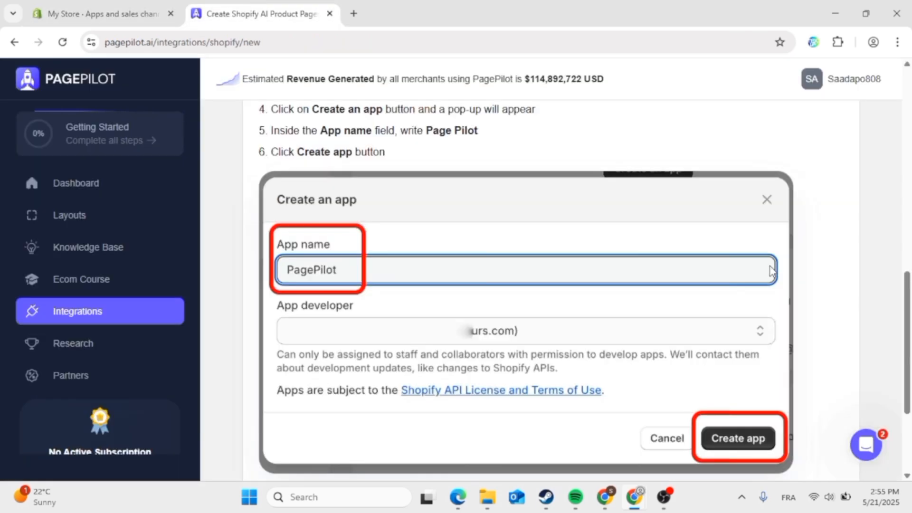
- Advance PagePilot's setup guide to step 3/5
scroll(784, 214, up, 3)
click(823, 174)
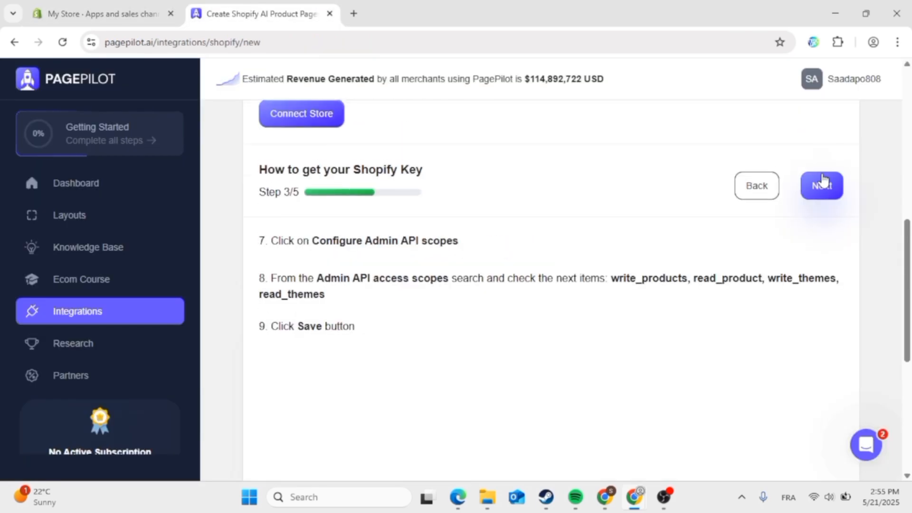
scroll(634, 316, down, 5)
scroll(636, 316, up, 1)
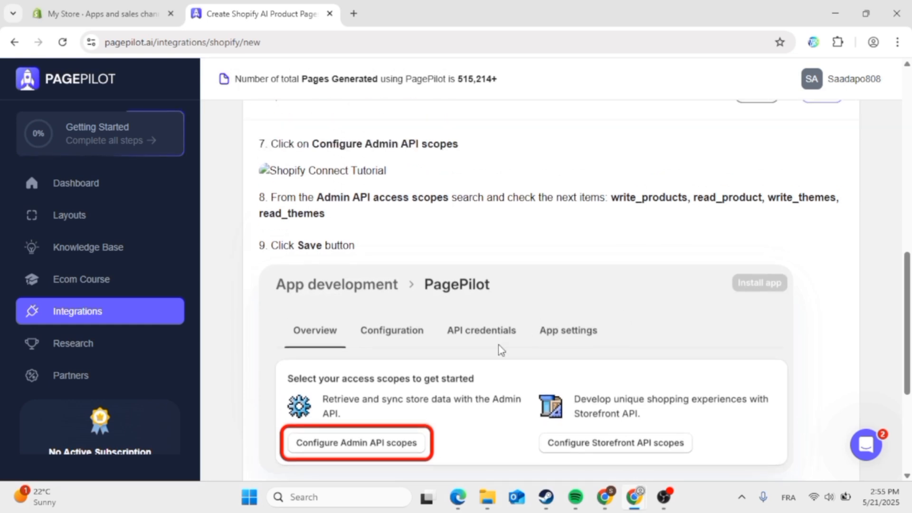
- Open Configure Admin API scopes for the app and select the four required scope names in the guide
click(113, 6)
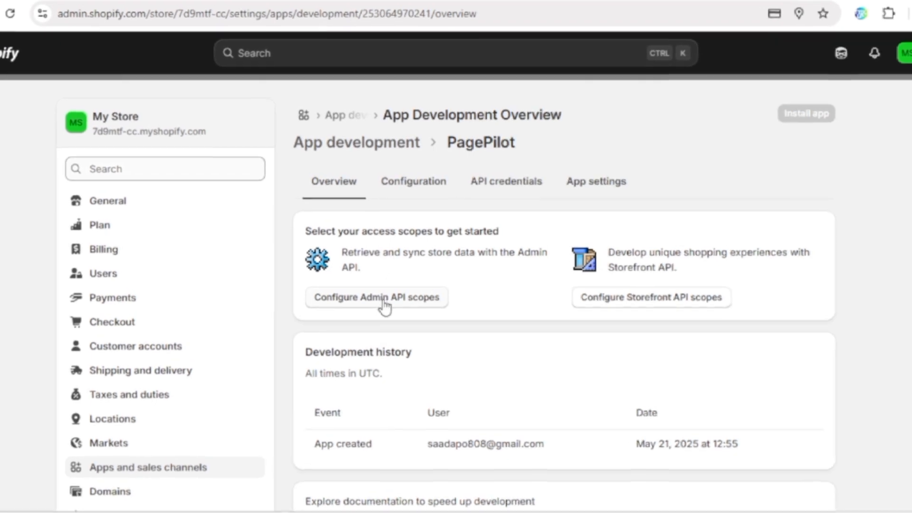
click(385, 304)
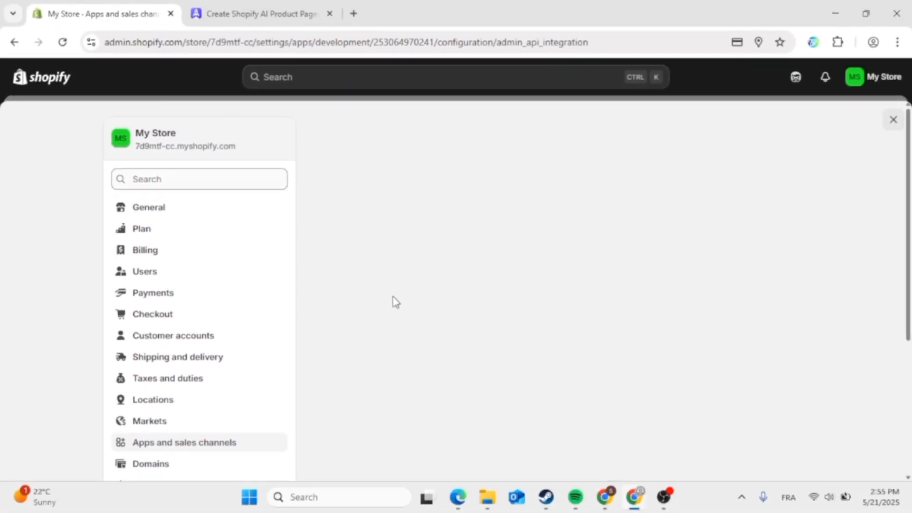
click(252, 10)
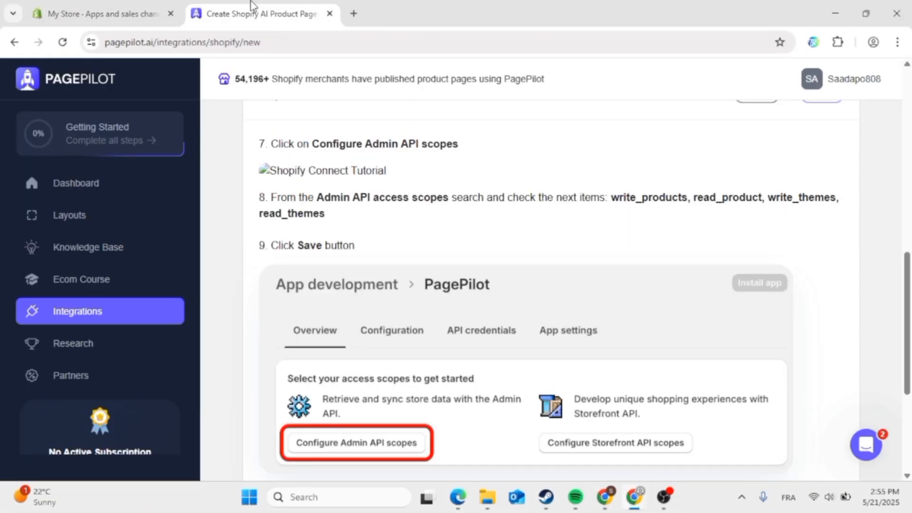
scroll(475, 266, down, 4)
scroll(479, 280, up, 3)
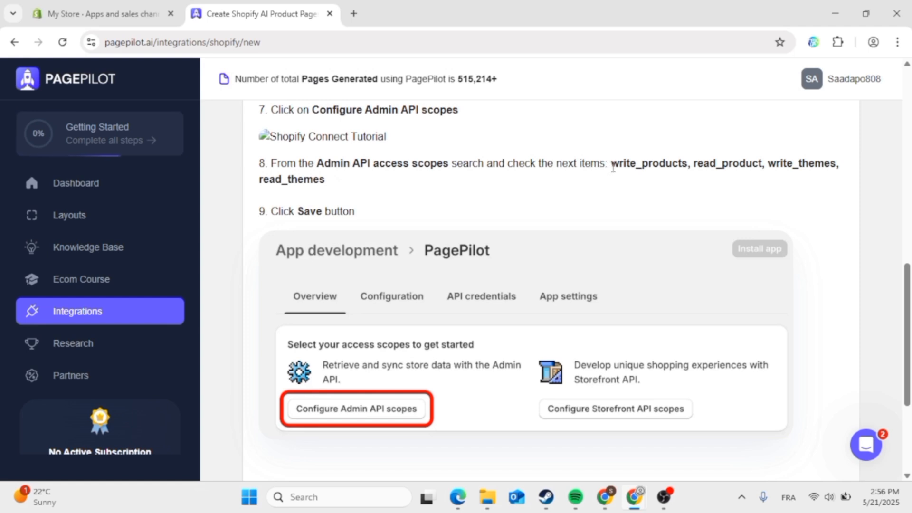
drag(613, 167, 629, 180)
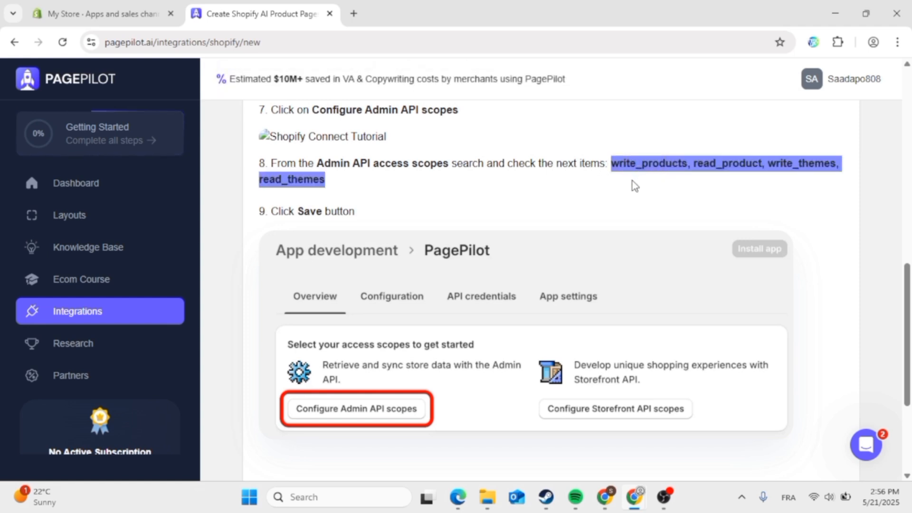
- Compare the Admin API scopes list against PagePilot's required scopes, ticking read_apps
click(110, 1)
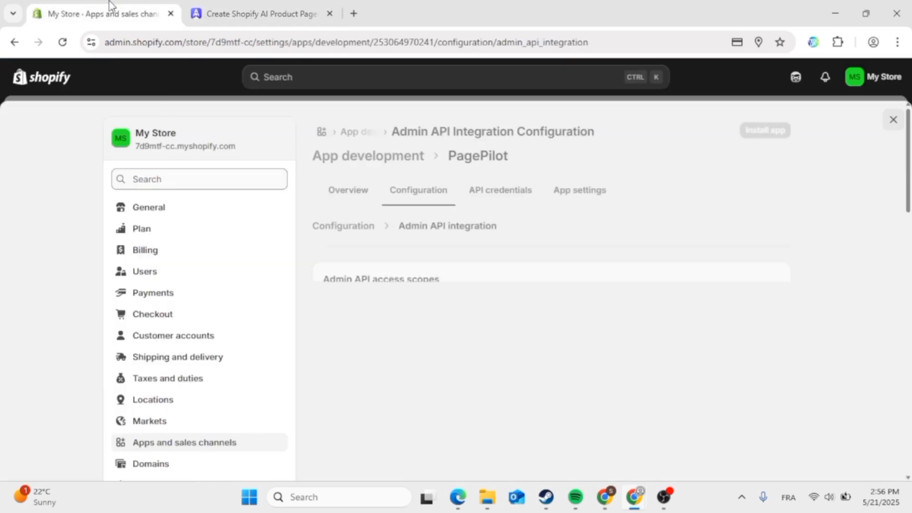
scroll(525, 264, down, 3)
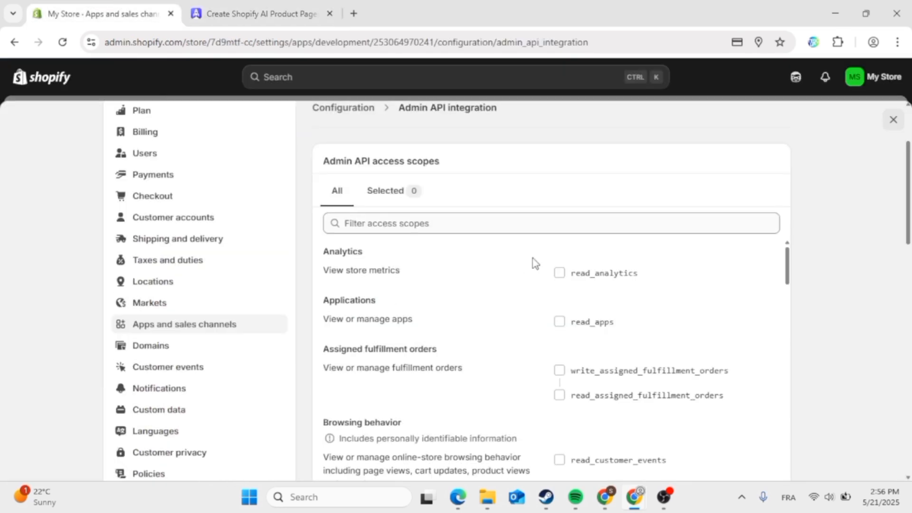
scroll(533, 258, down, 1)
scroll(533, 258, up, 1)
scroll(533, 258, down, 1)
scroll(516, 330, up, 1)
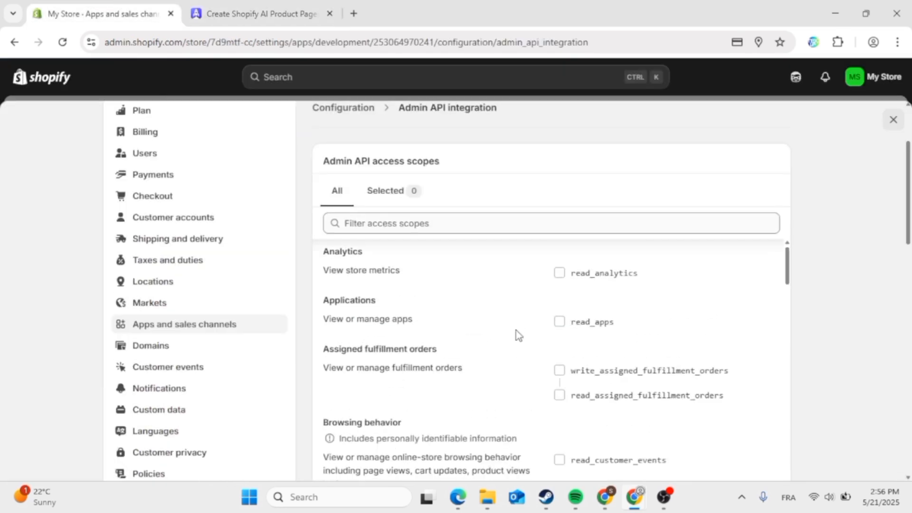
click(241, 7)
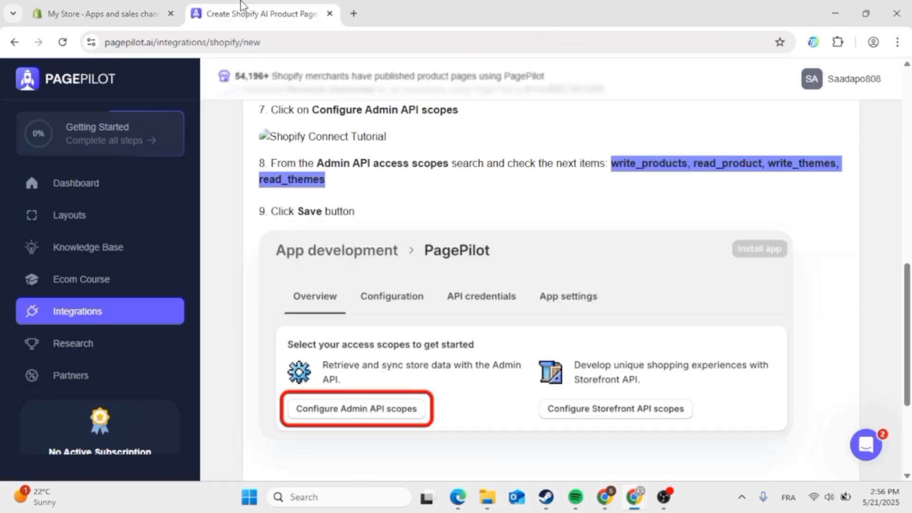
scroll(552, 259, up, 1)
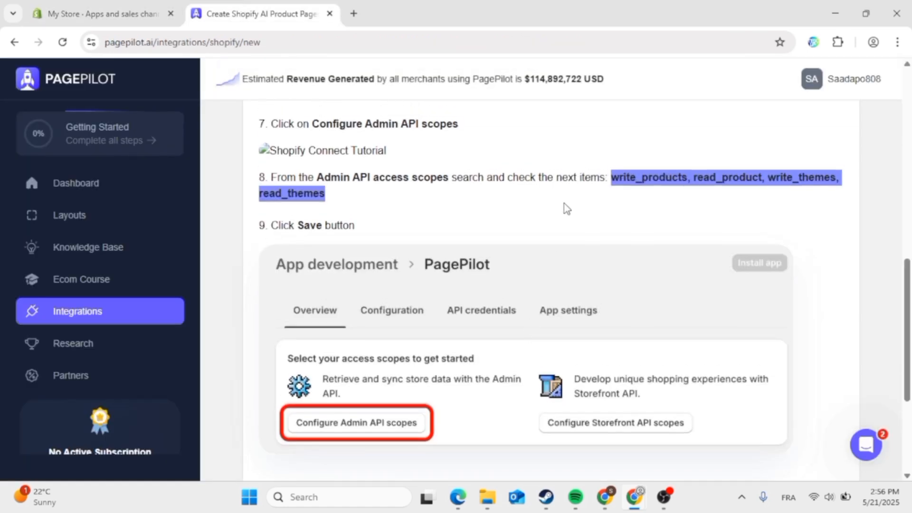
click(474, 192)
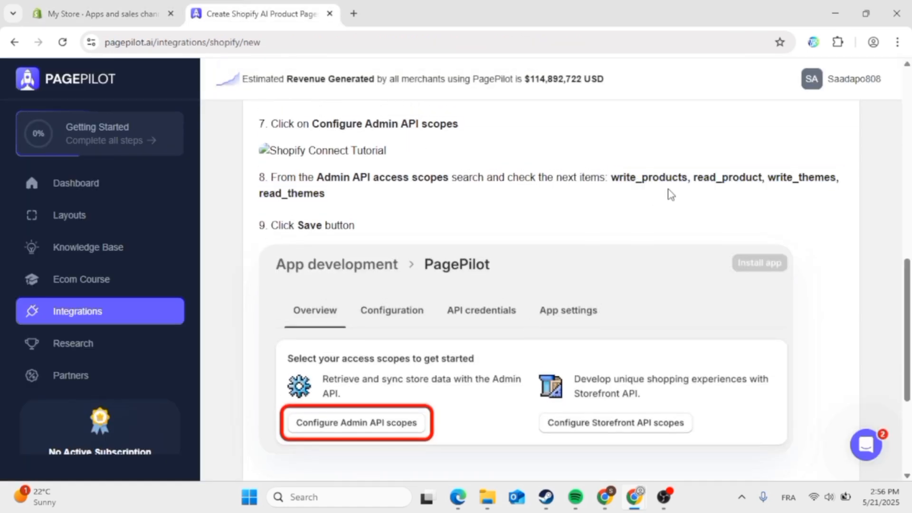
click(110, 13)
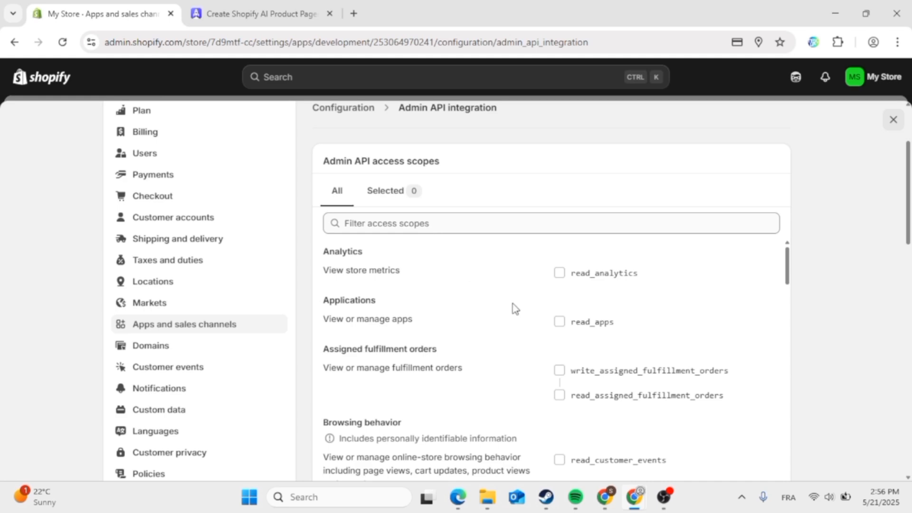
click(560, 323)
click(273, 10)
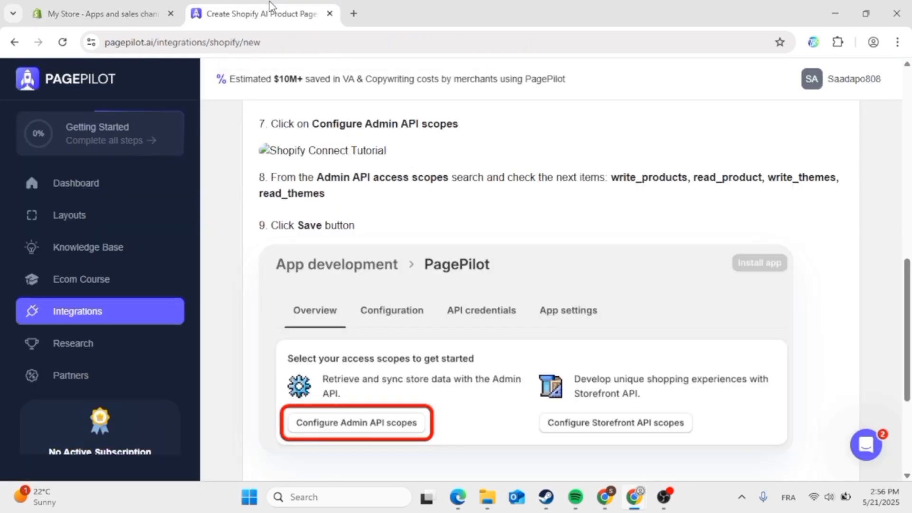
click(109, 14)
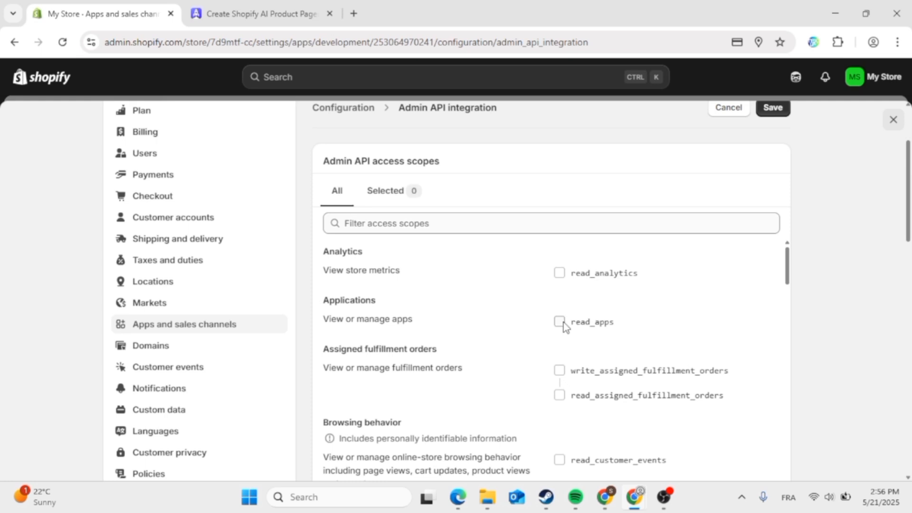
- Copy write_products from the guide, filter the scopes list, and grant write_products and read_products
scroll(529, 403, down, 10)
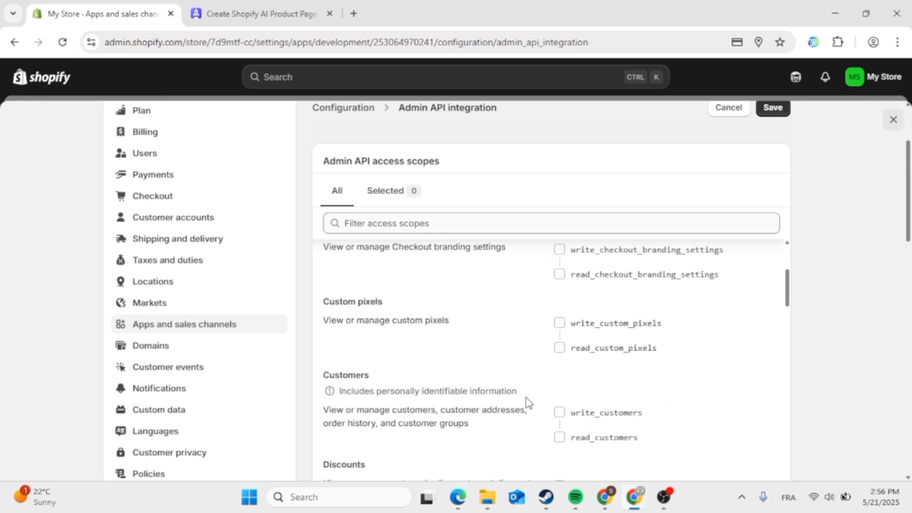
scroll(527, 397, down, 2)
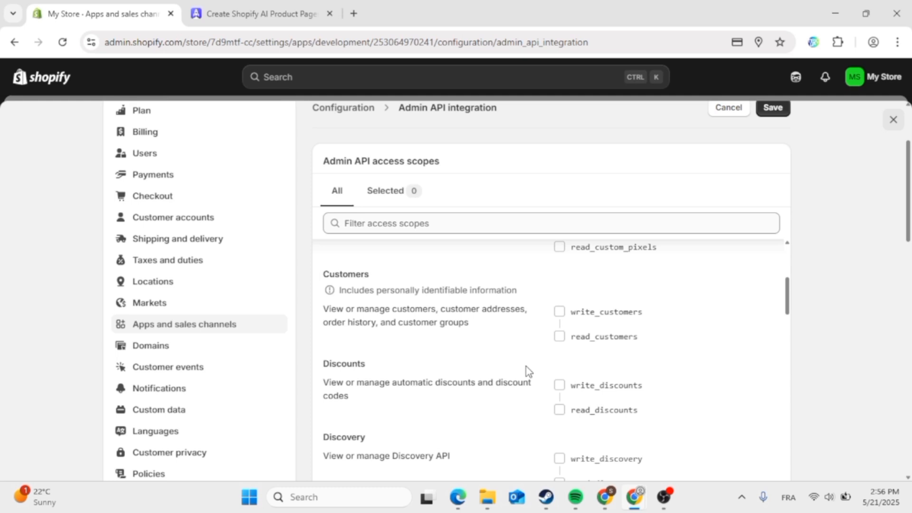
scroll(529, 371, down, 7)
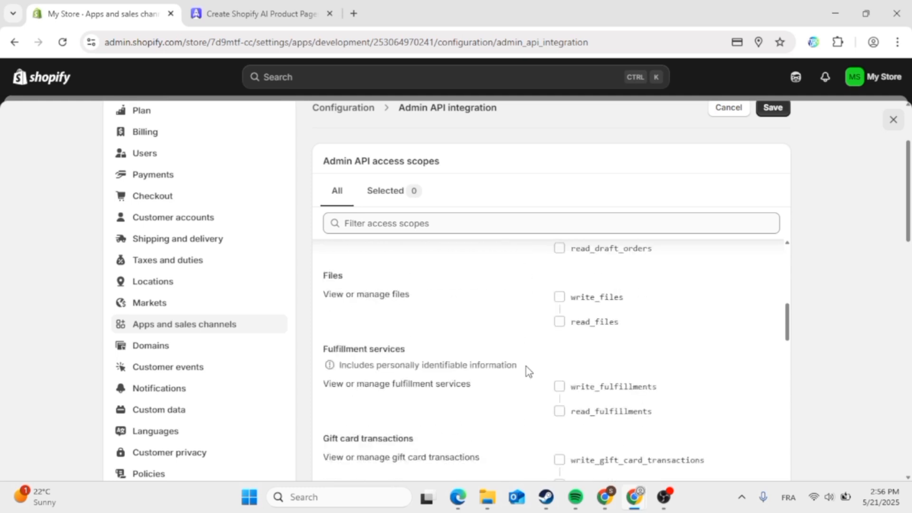
scroll(529, 371, down, 7)
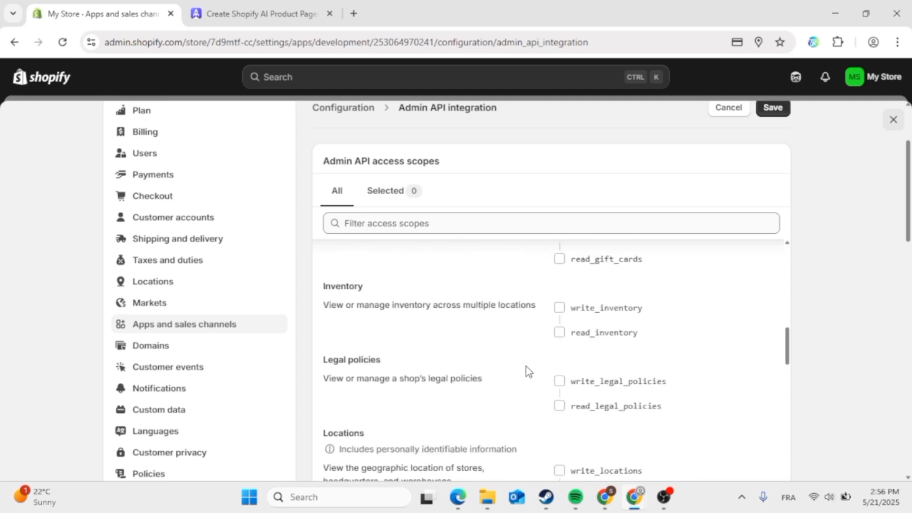
scroll(529, 371, down, 7)
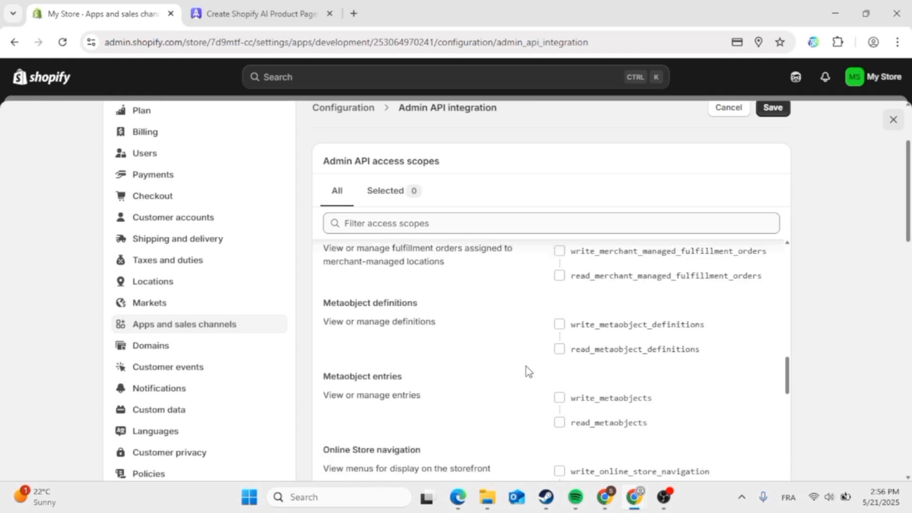
scroll(512, 422, down, 7)
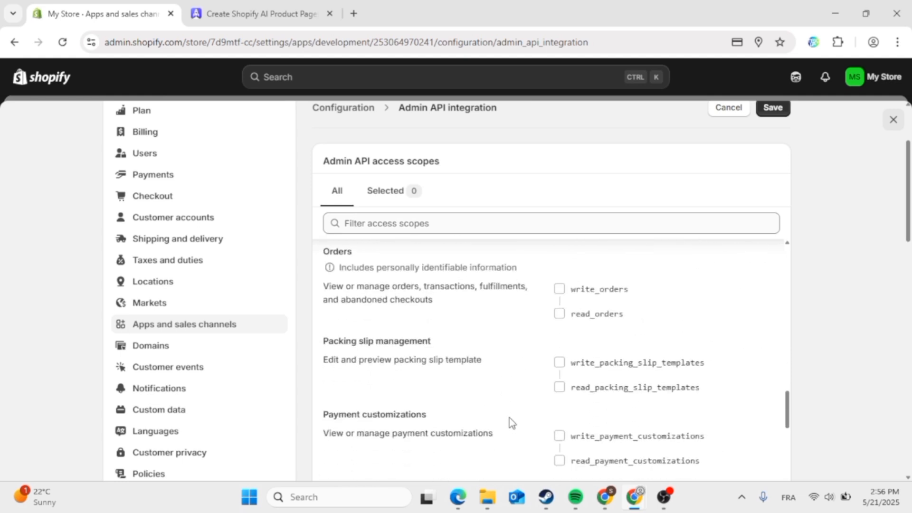
click(252, 13)
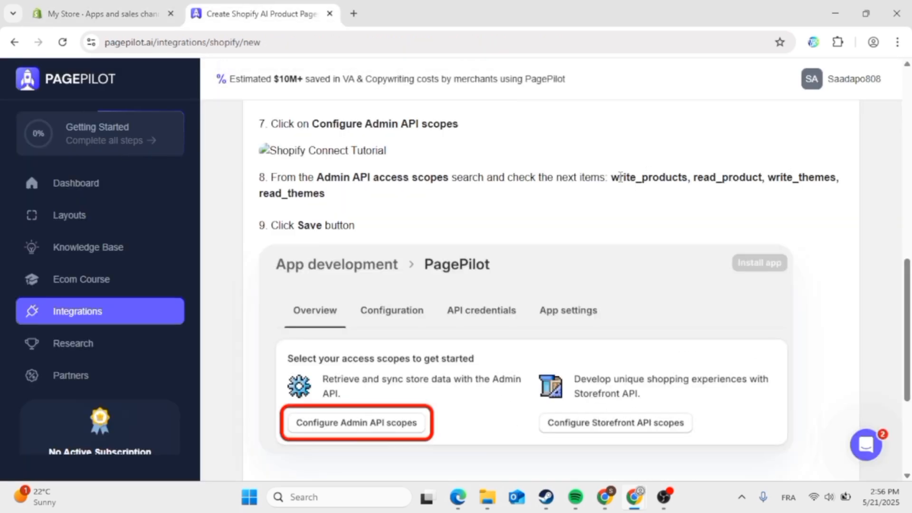
drag(618, 178, 686, 185)
key(ctrl+c)
click(632, 201)
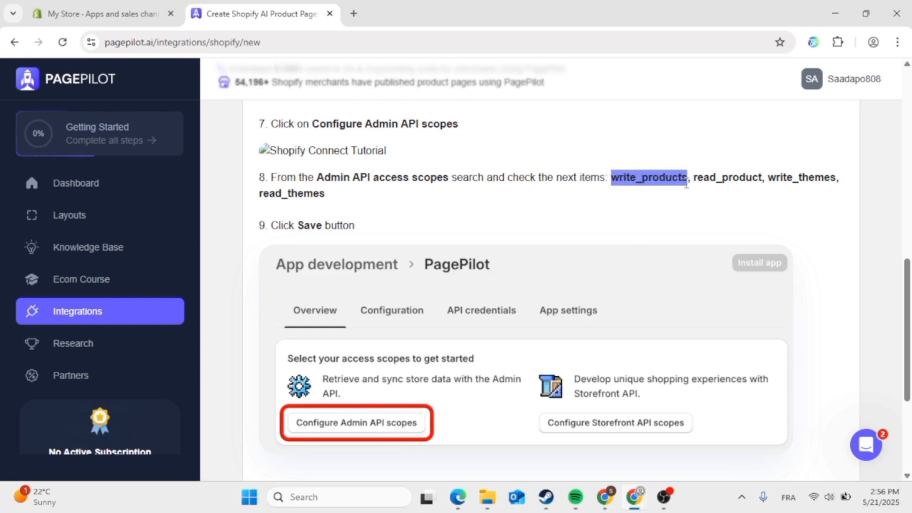
click(85, 7)
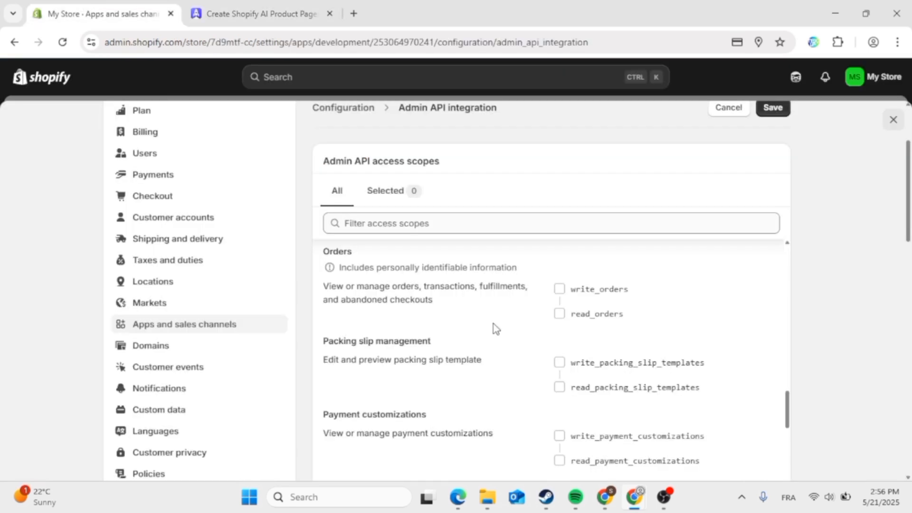
click(477, 220)
key(ctrl+v)
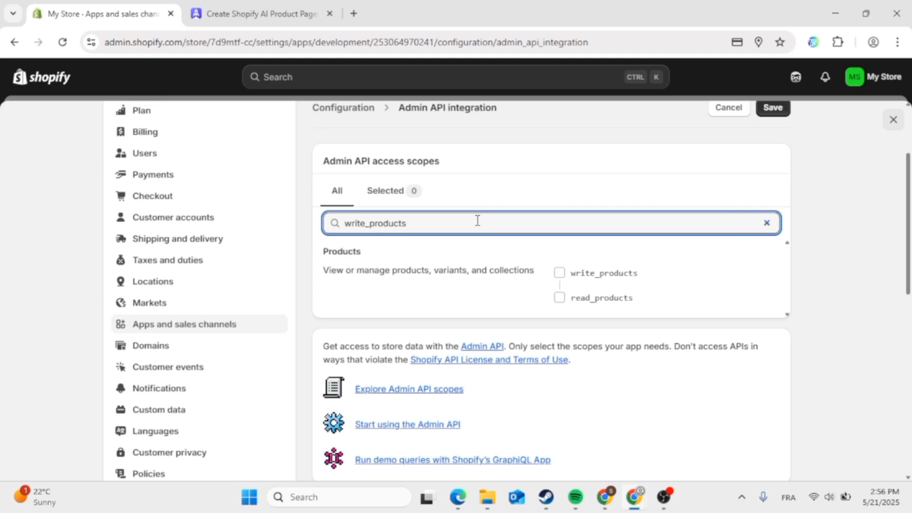
click(559, 273)
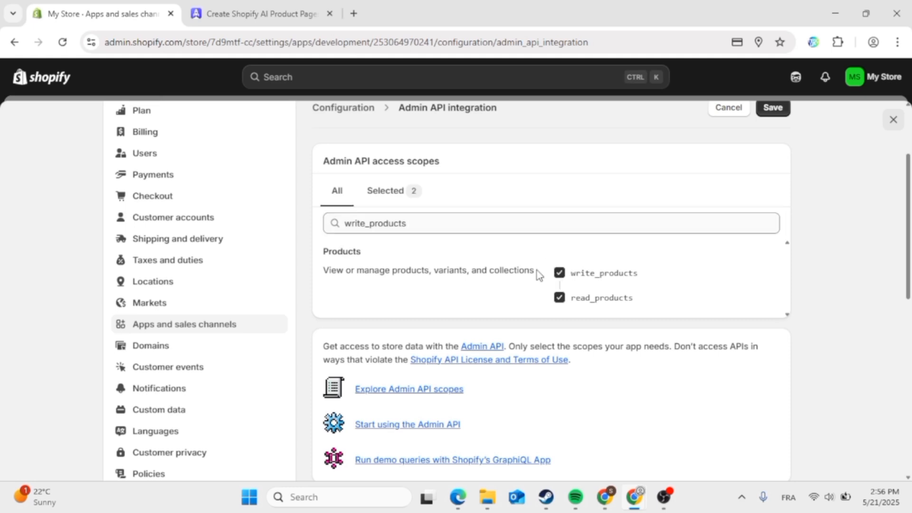
- Filter for the theme scopes, grant write_themes and read_themes, and save the configuration
click(296, 4)
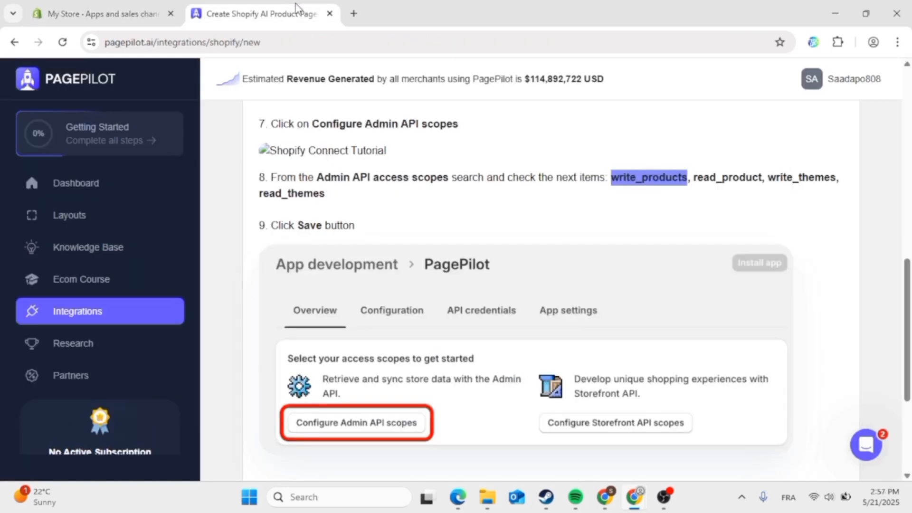
click(774, 177)
drag(768, 177, 783, 194)
key(ctrl+c)
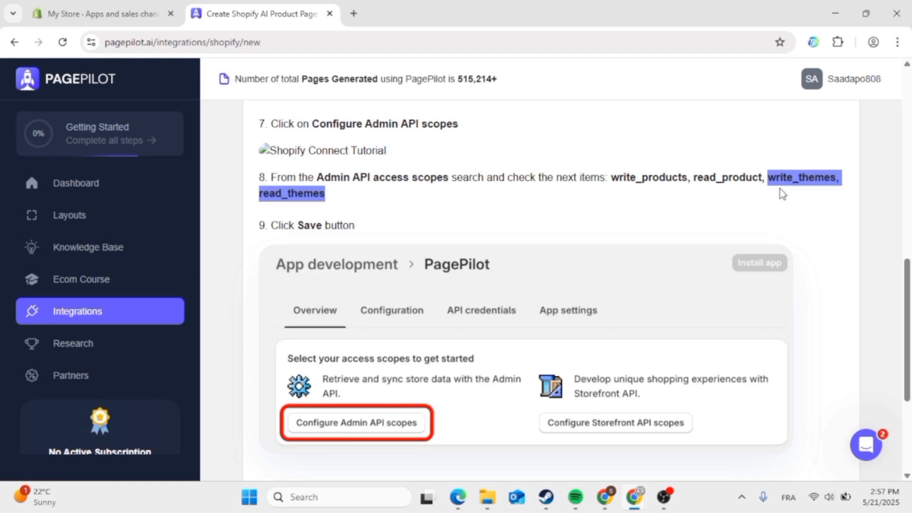
click(109, 14)
click(557, 228)
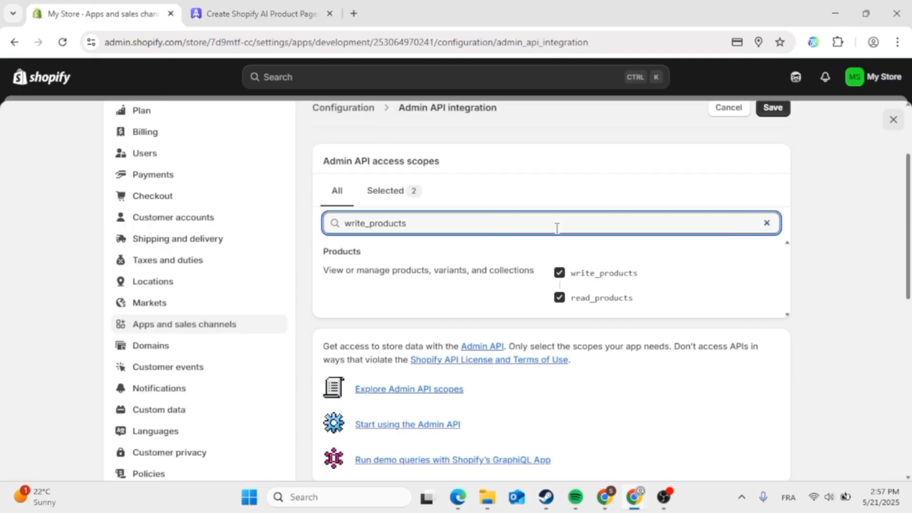
key(BackSpace)
key(BackSpace)
key(BackSpace)
key(BackSpace)
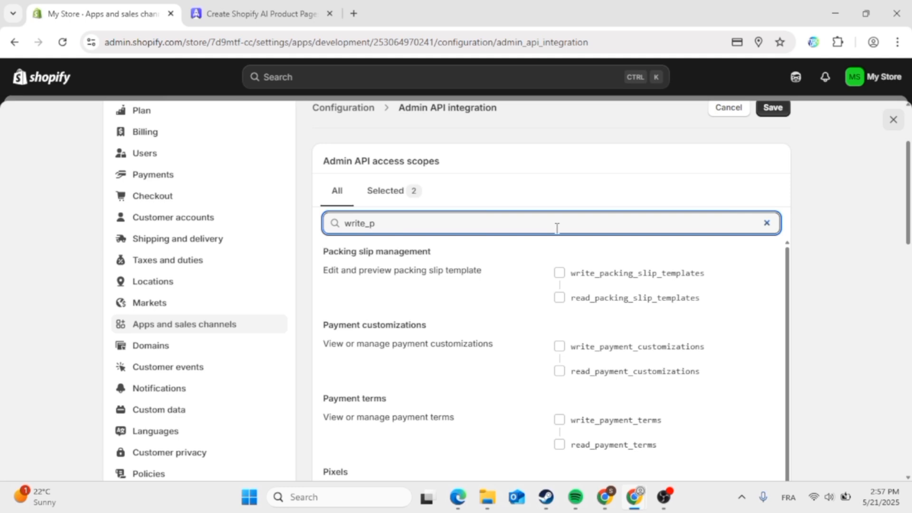
key(BackSpace)
key(BackSpace)
key(BackSpace)
key(BackSpace)
key(BackSpace)
key(BackSpace)
key(BackSpace)
key(ctrl+v)
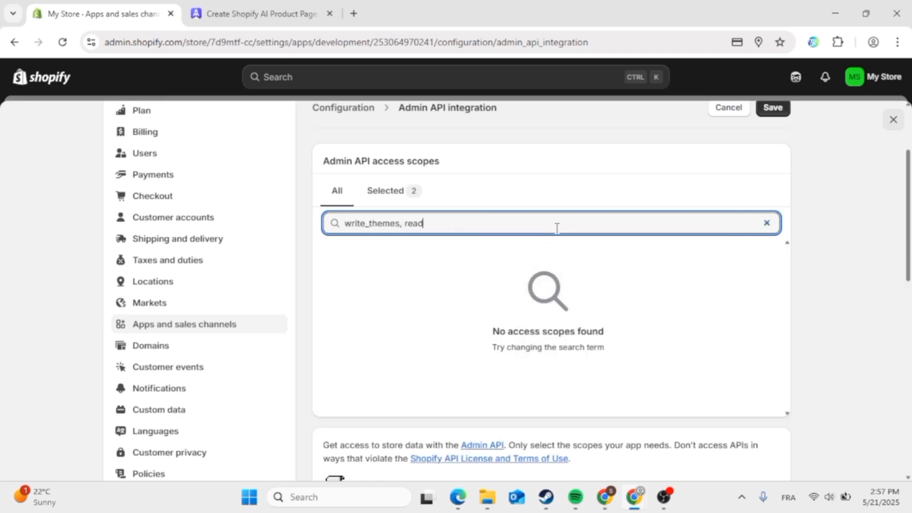
key(BackSpace)
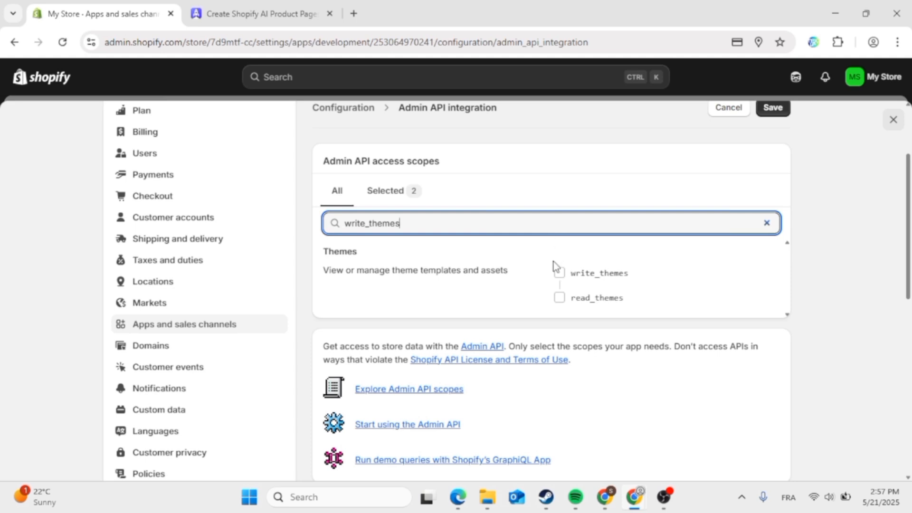
click(560, 271)
scroll(624, 184, up, 1)
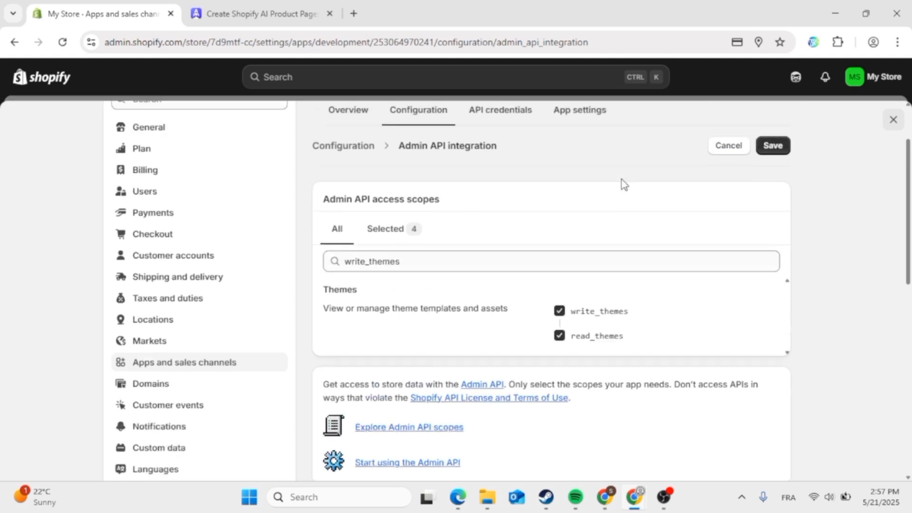
scroll(623, 184, up, 2)
click(774, 229)
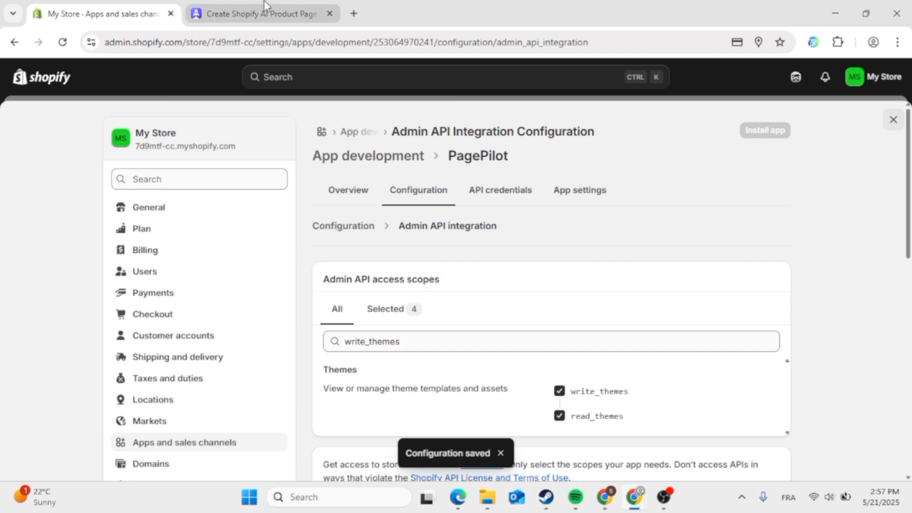
- Advance PagePilot's Shopify Key guide to step 4 and review its instructions
click(257, 14)
scroll(839, 230, up, 3)
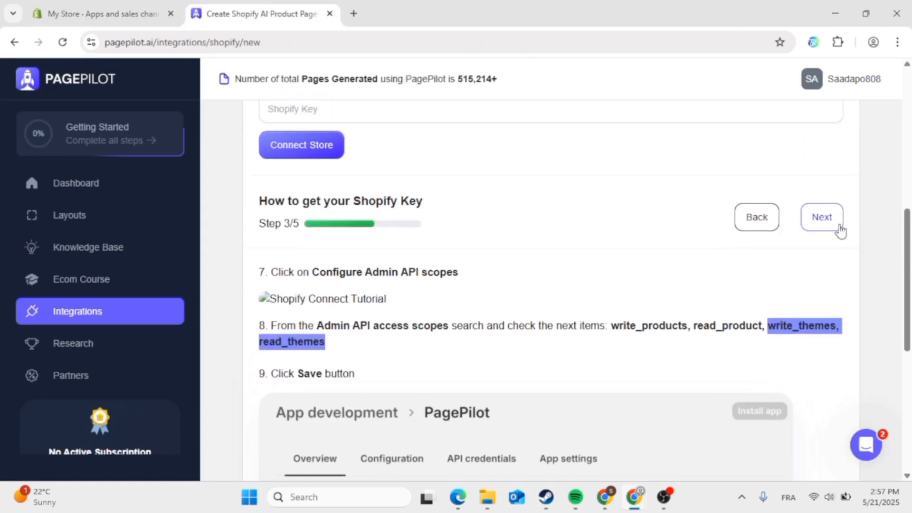
click(834, 230)
scroll(686, 295, down, 3)
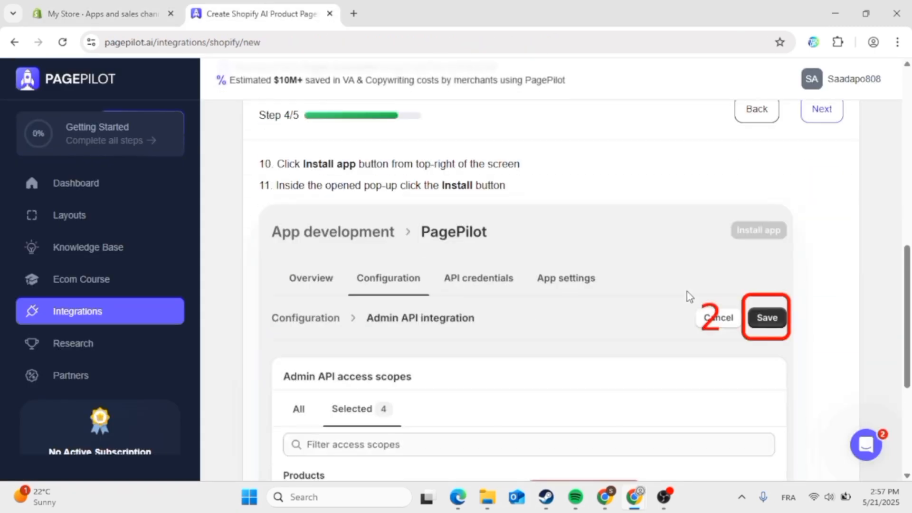
scroll(689, 297, up, 1)
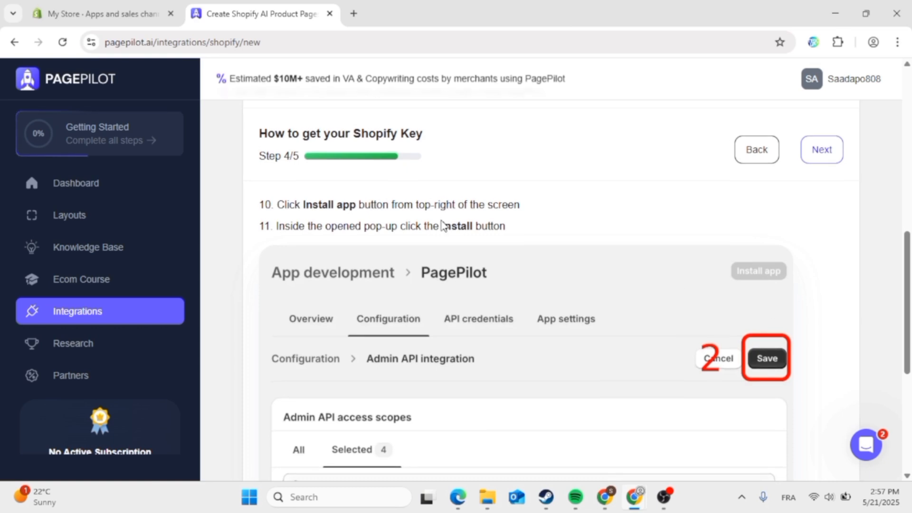
scroll(428, 226, down, 5)
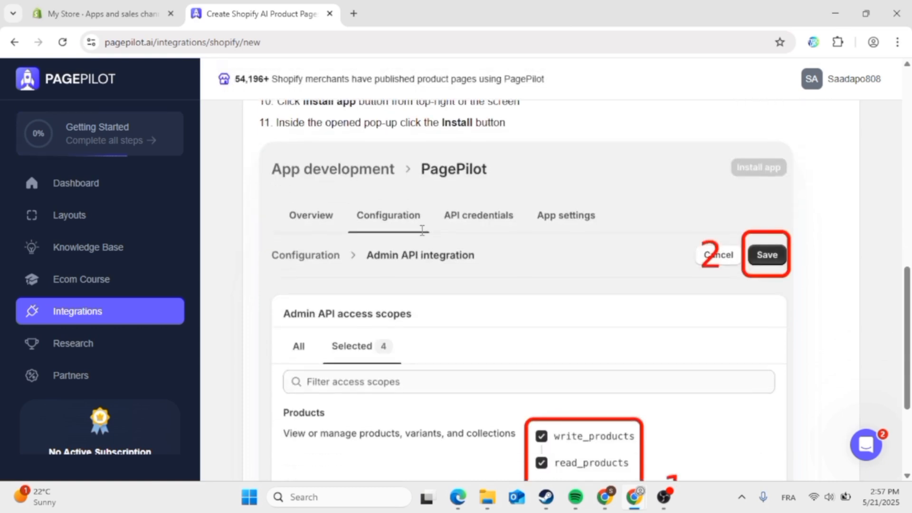
scroll(435, 221, up, 4)
scroll(436, 221, up, 1)
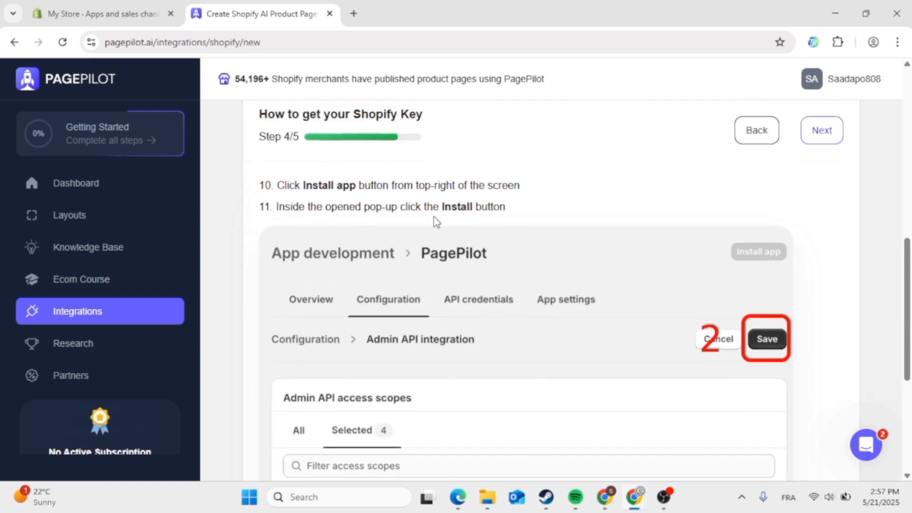
- Review the PagePilot app's configuration summary in Shopify, showing four scopes and webhook version 2025-04
click(114, 12)
scroll(407, 276, down, 5)
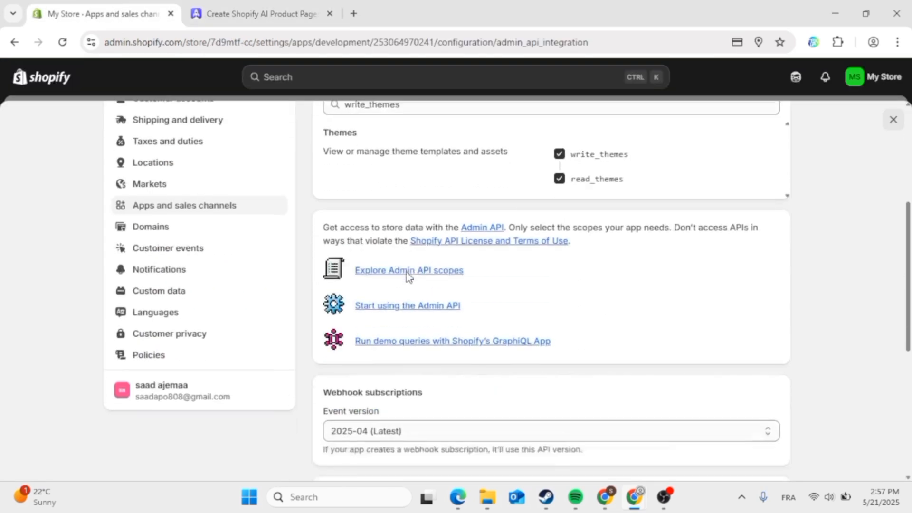
scroll(407, 275, down, 7)
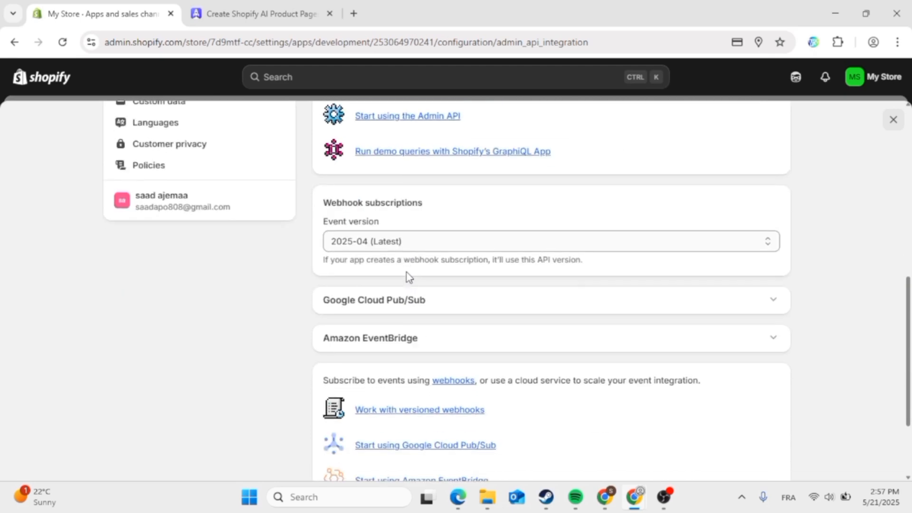
scroll(406, 276, up, 9)
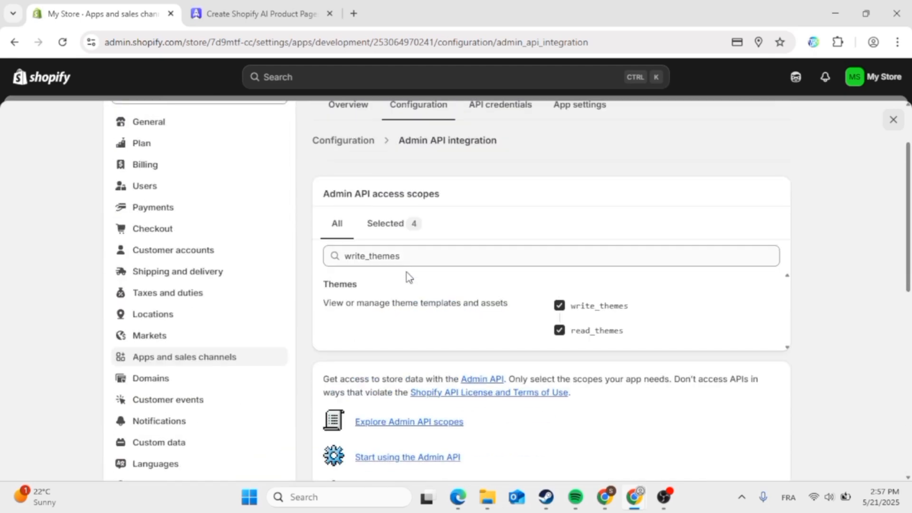
scroll(407, 272, up, 2)
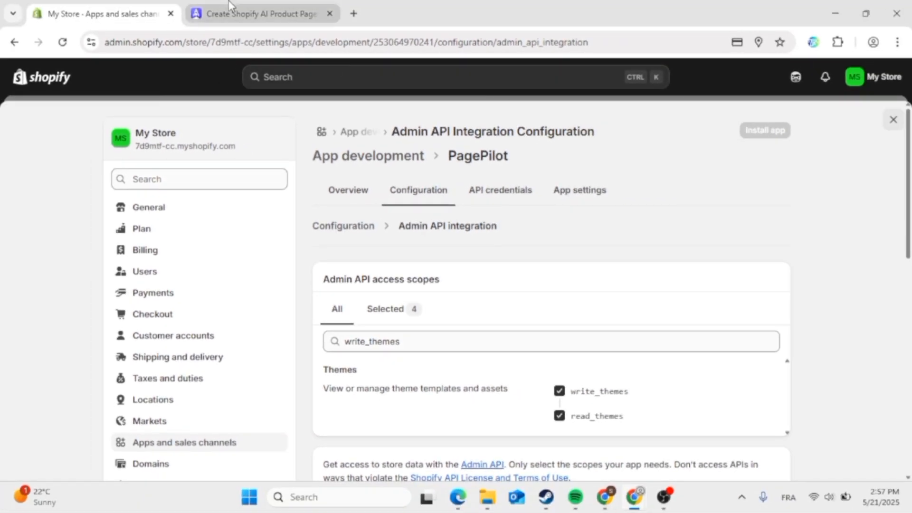
- Advance PagePilot's guide to step 5/5 and read the app install instructions
click(229, 6)
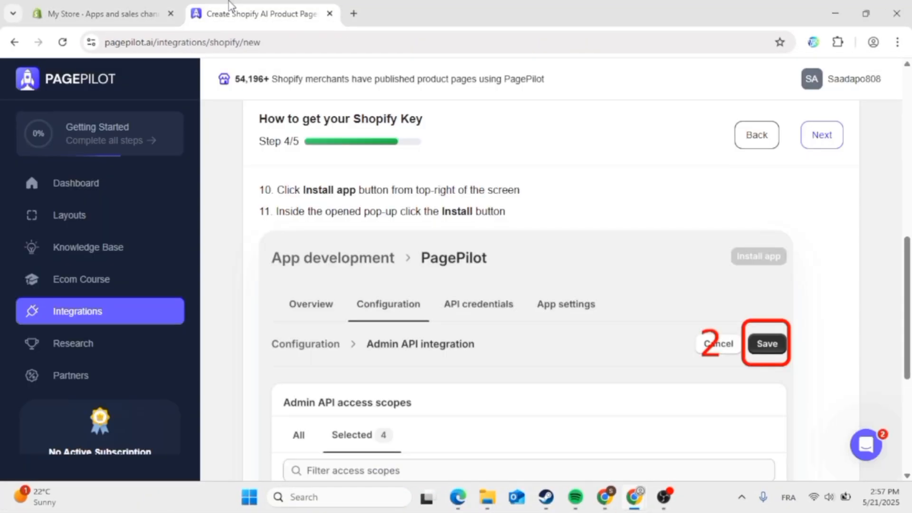
scroll(497, 255, up, 1)
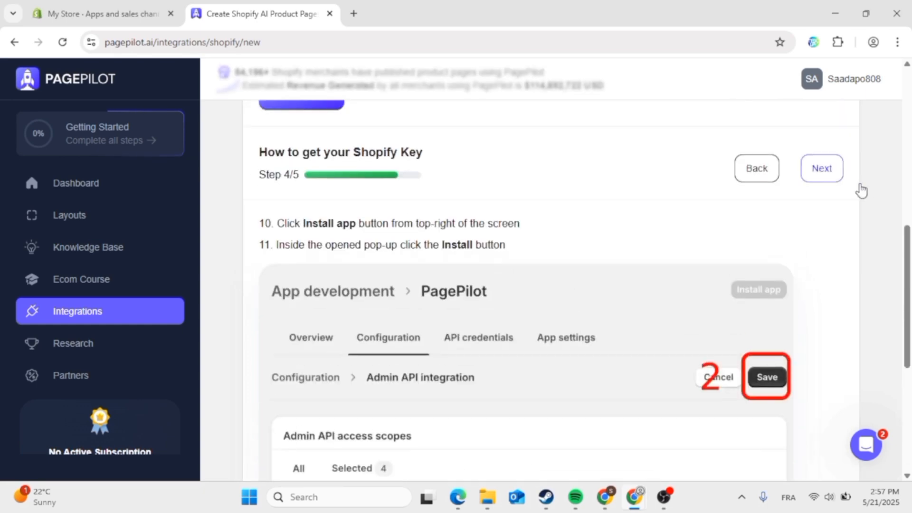
click(821, 169)
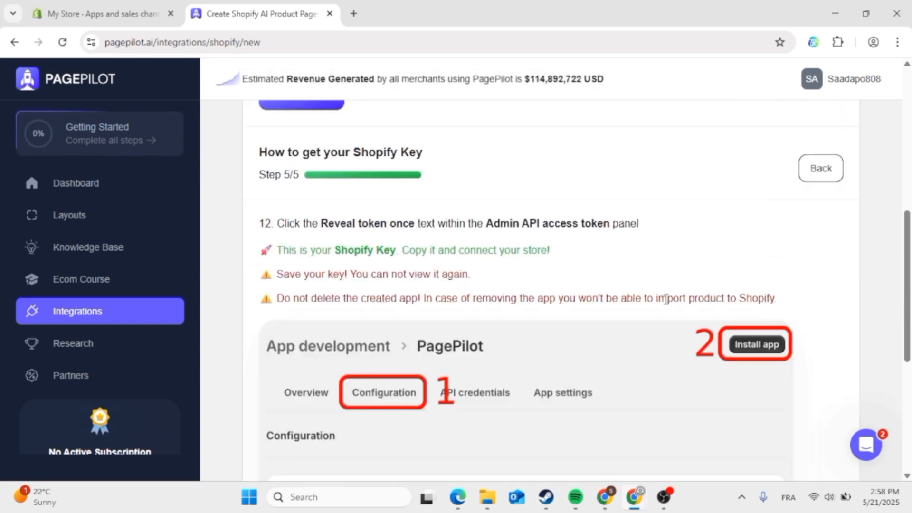
scroll(666, 299, down, 4)
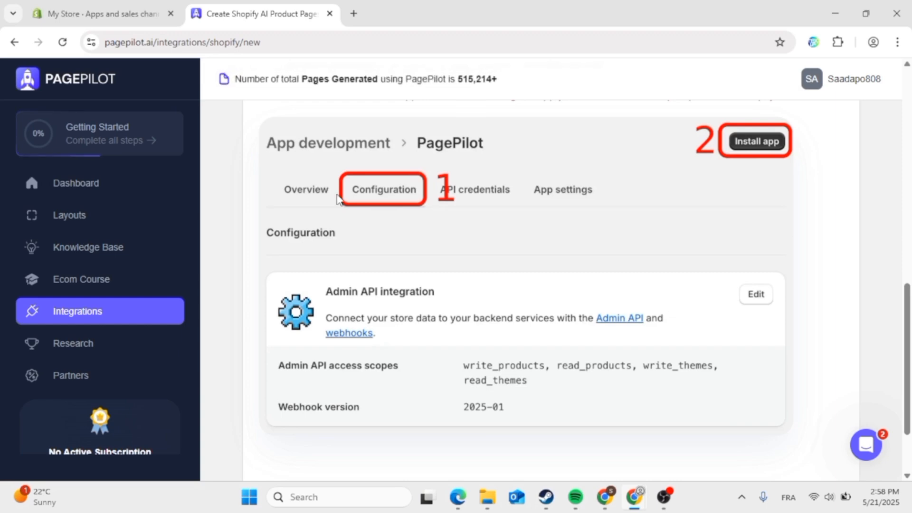
scroll(339, 197, up, 3)
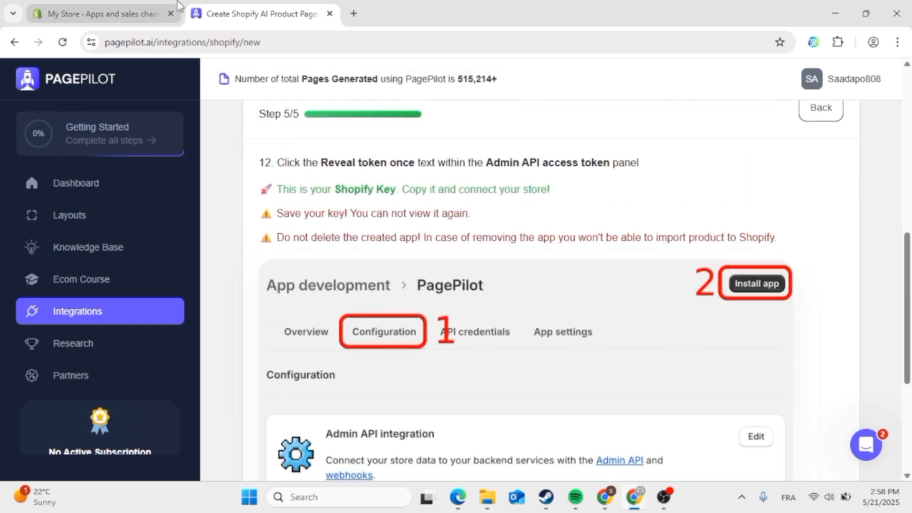
click(136, 4)
- Install the PagePilot app on My Store from its Configuration tab and confirm the install
click(399, 189)
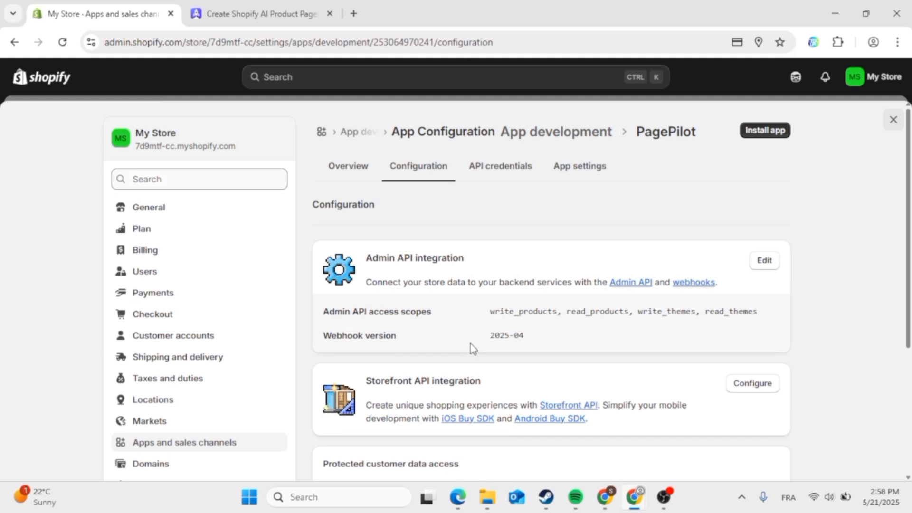
click(776, 135)
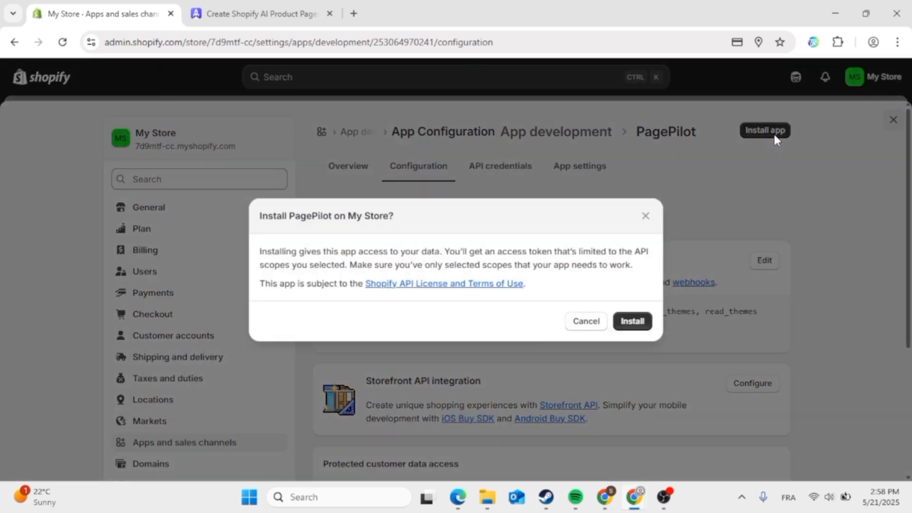
click(632, 321)
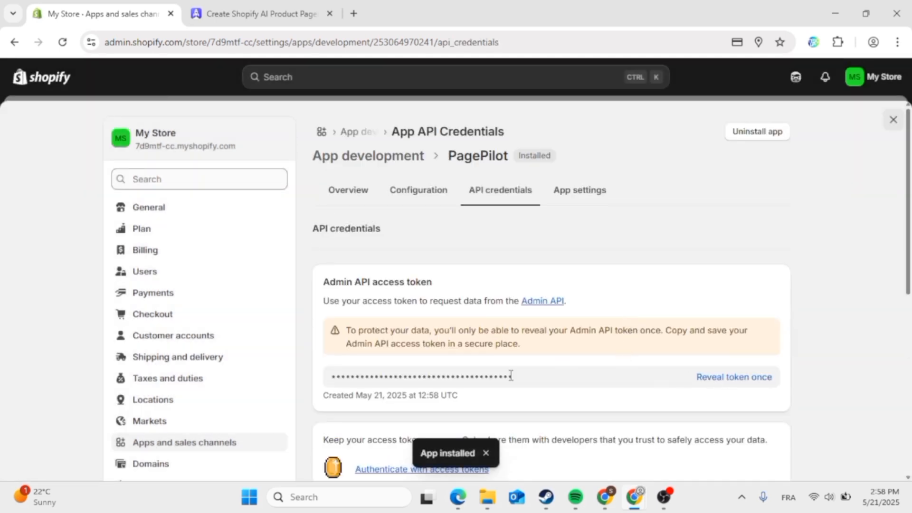
click(250, 6)
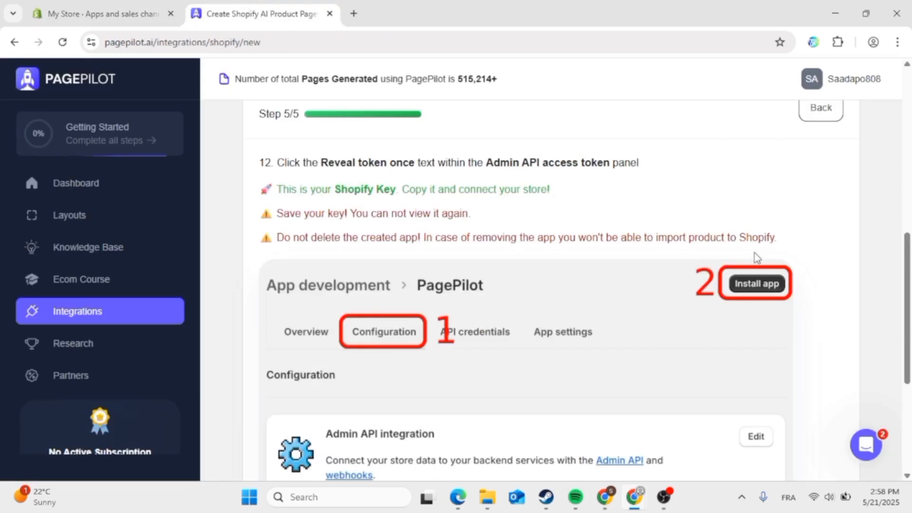
- Restore the PagePilot browser window from the desktop
key(super+d)
key(super+Tab)
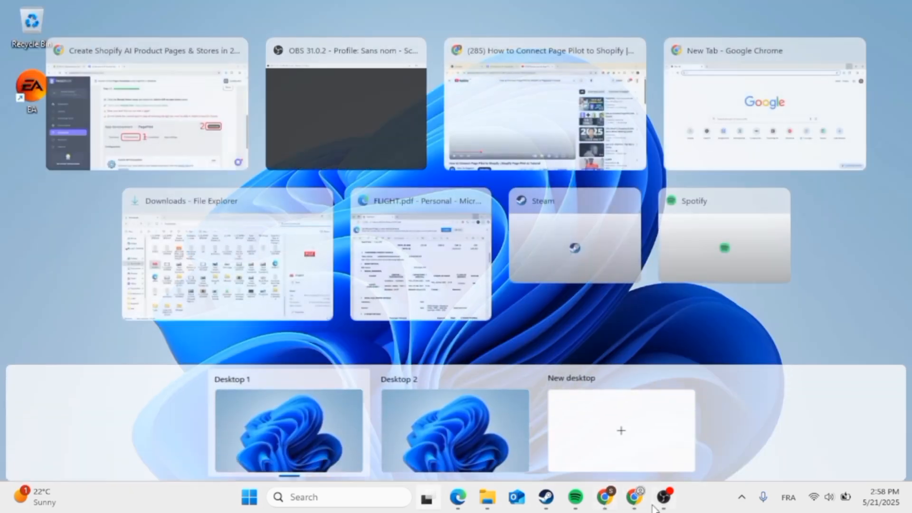
click(641, 504)
click(572, 417)
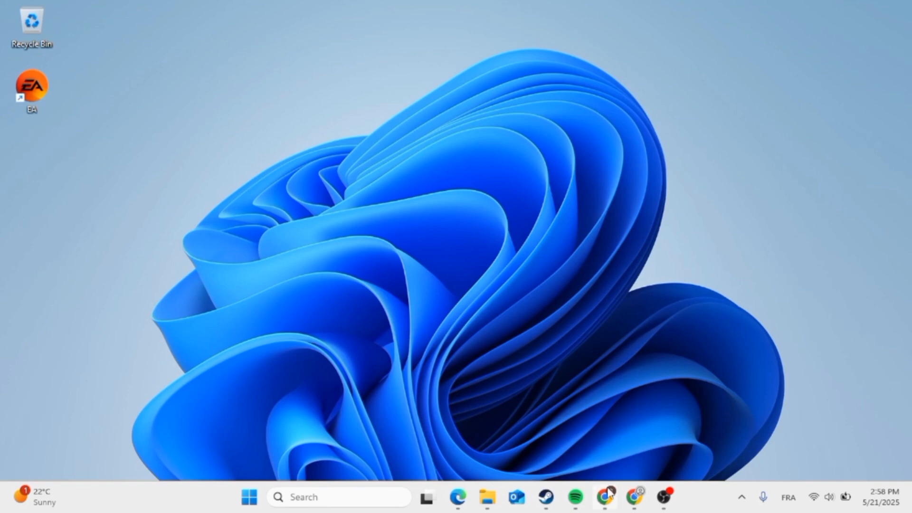
mouse_move(634, 497)
click(585, 428)
- Scroll through the PagePilot guide to recheck the key instructions
scroll(588, 429, down, 4)
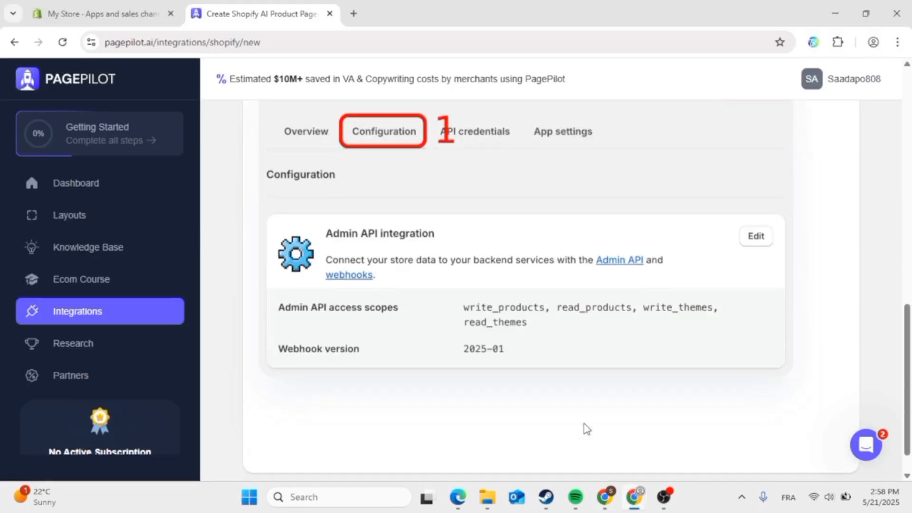
scroll(587, 429, up, 5)
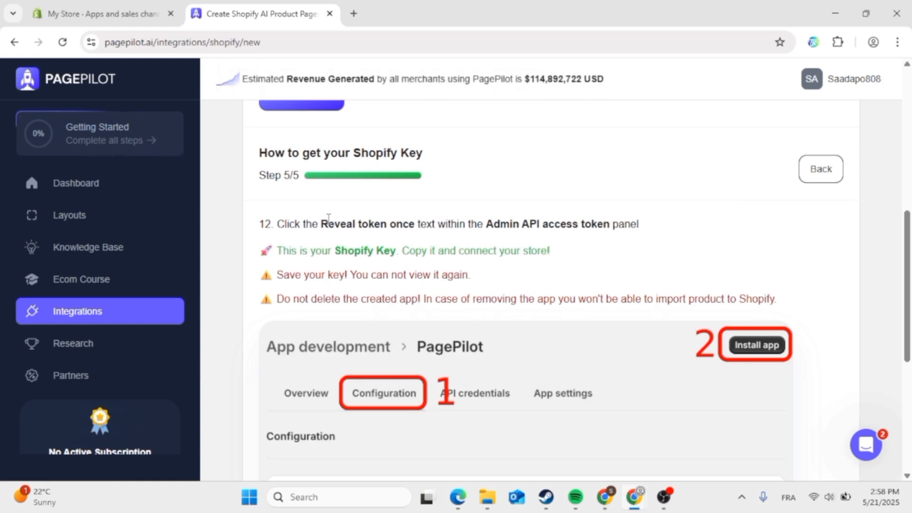
scroll(329, 218, up, 7)
scroll(326, 224, down, 1)
- Reveal and copy the Shopify Admin API token, then ready PagePilot's Shopify Key field
click(124, 10)
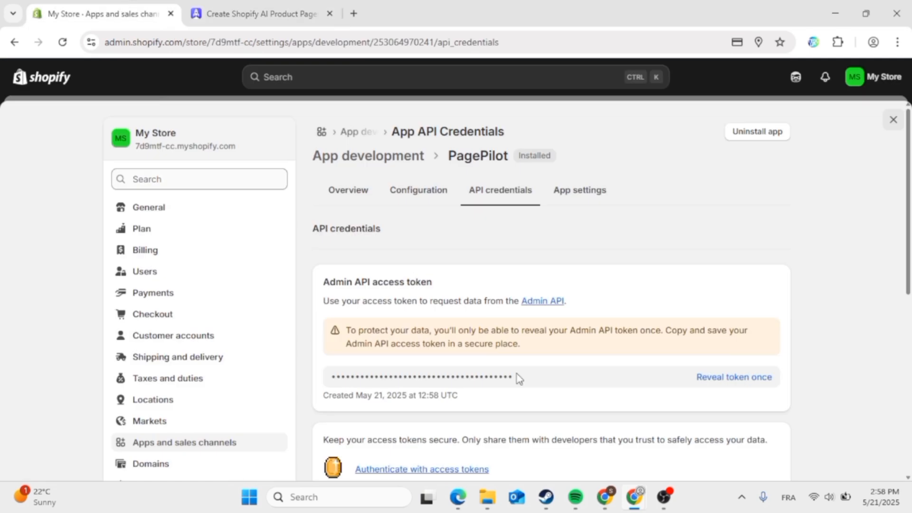
click(664, 497)
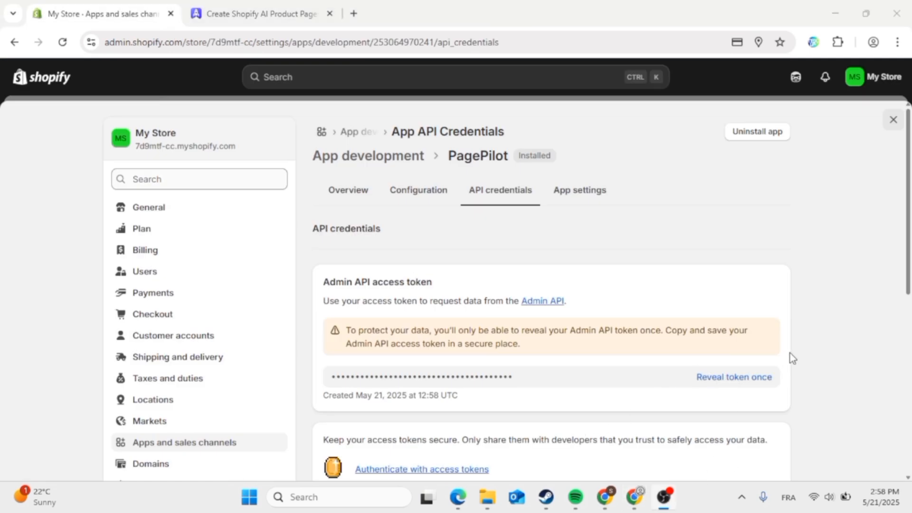
click(736, 19)
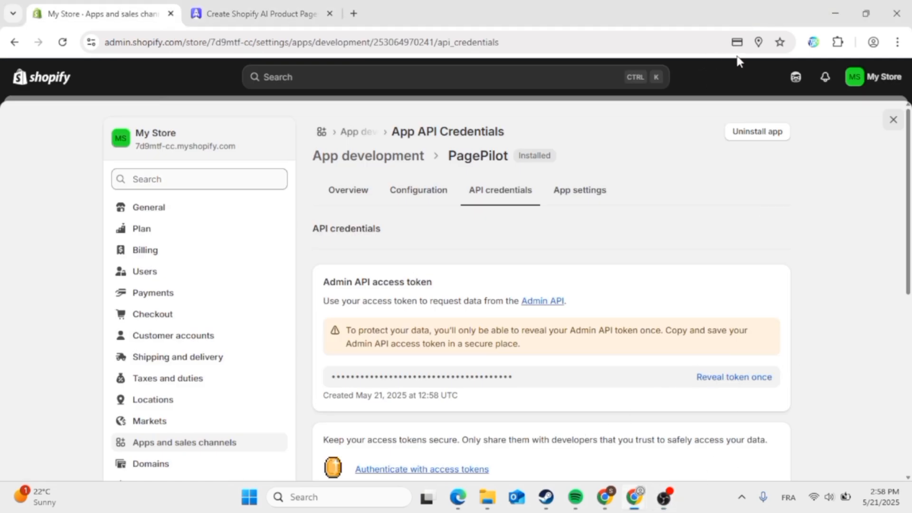
click(766, 377)
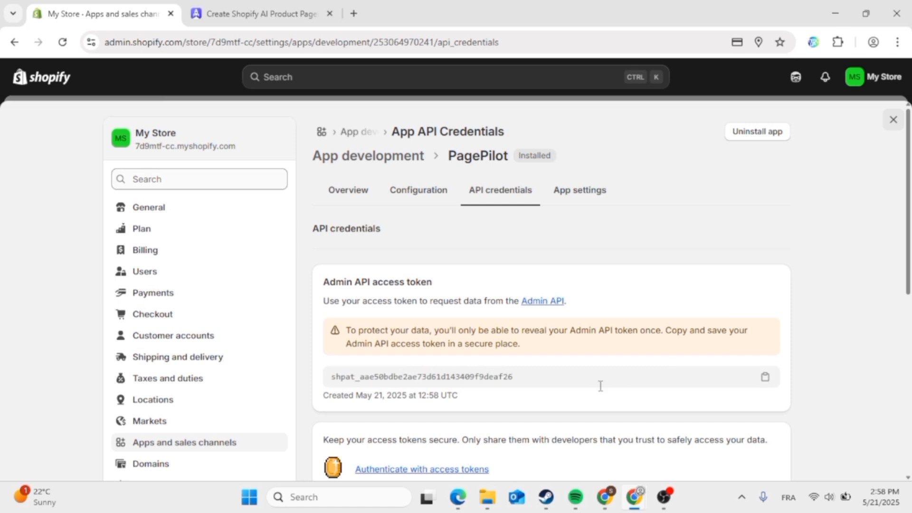
click(580, 386)
key(ctrl+c)
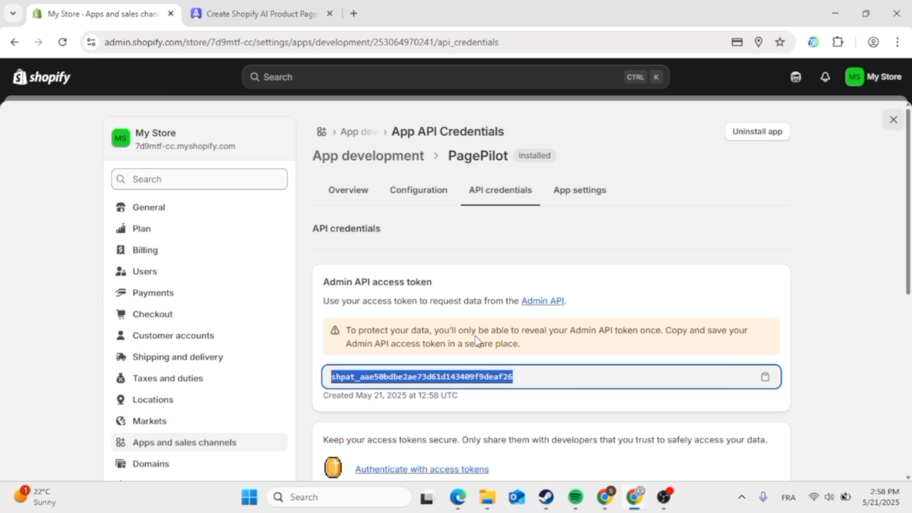
click(289, 7)
click(347, 358)
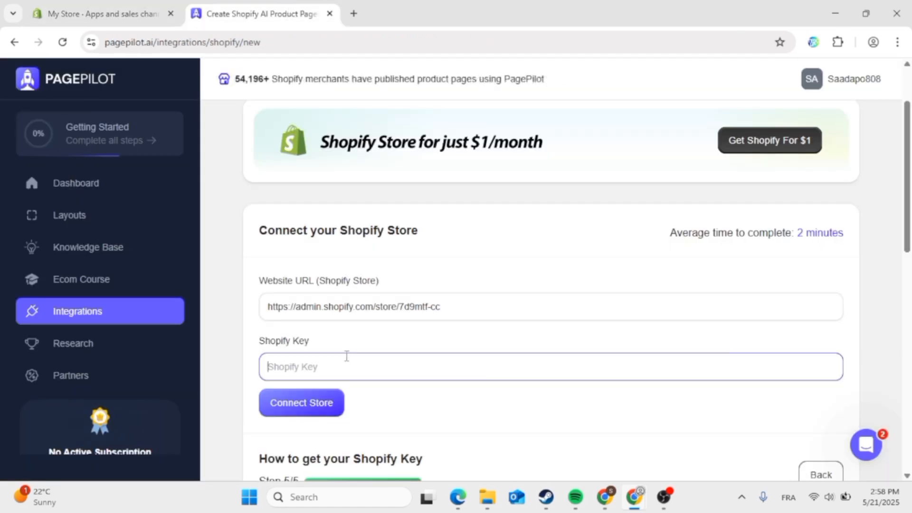
- Paste the access token as the Shopify Key and connect My Store to PagePilot
key(ctrl+v)
click(313, 409)
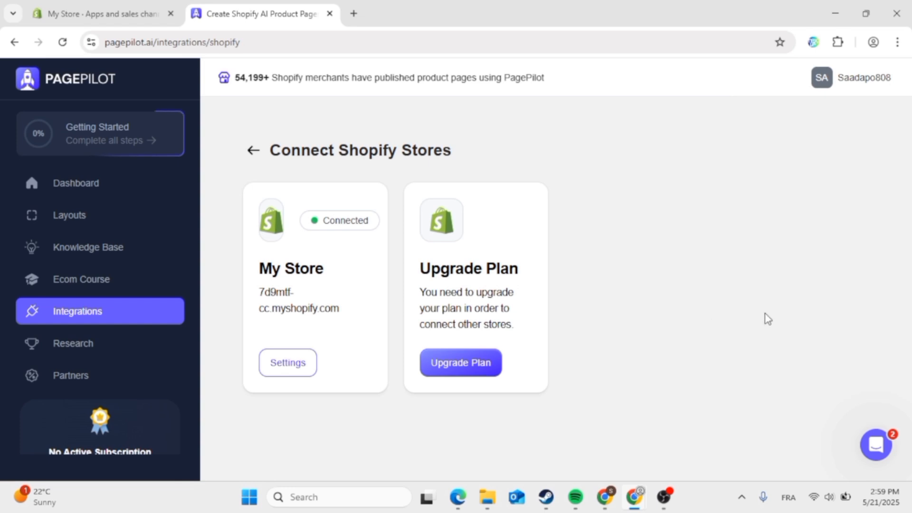
click(665, 499)
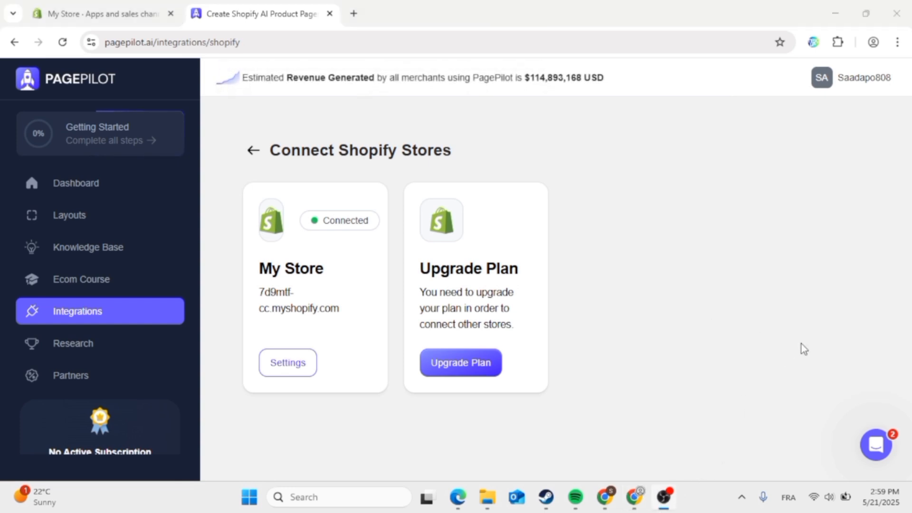
click(739, 20)
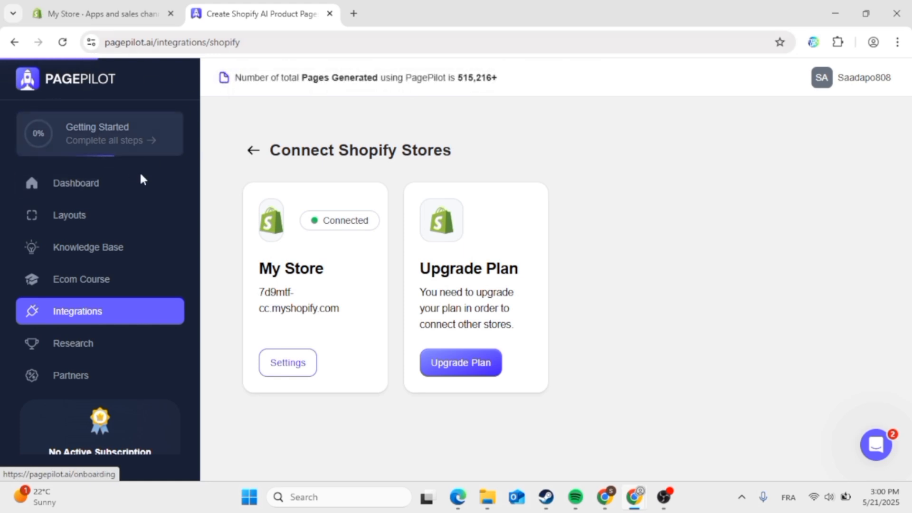
- Go to the PagePilot dashboard and start creating a new product page
click(151, 184)
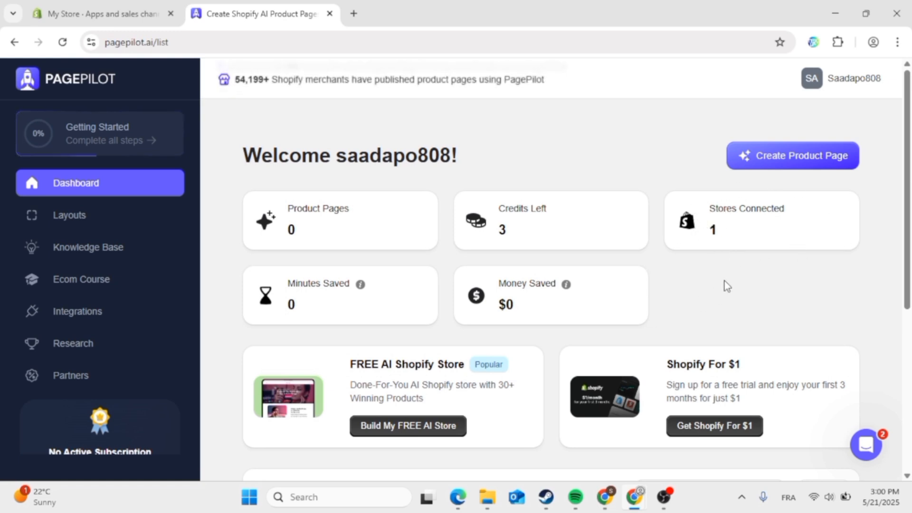
click(808, 167)
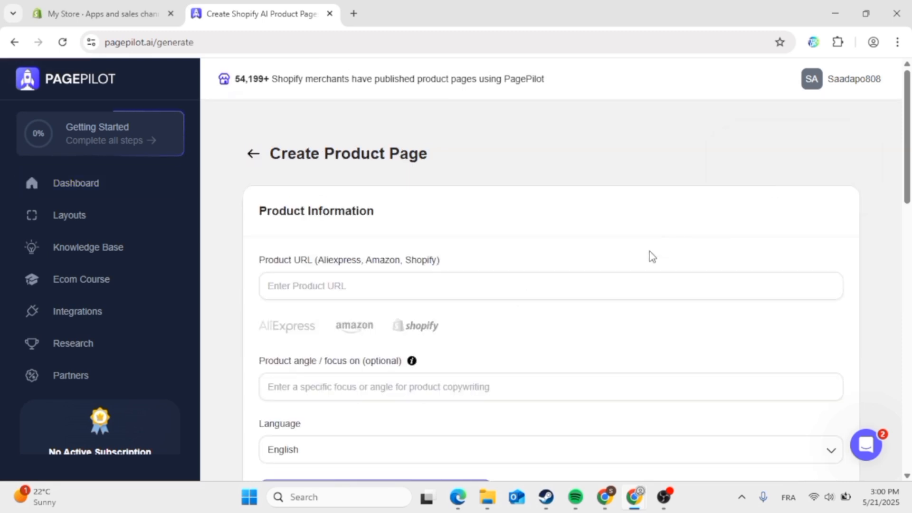
scroll(652, 257, down, 2)
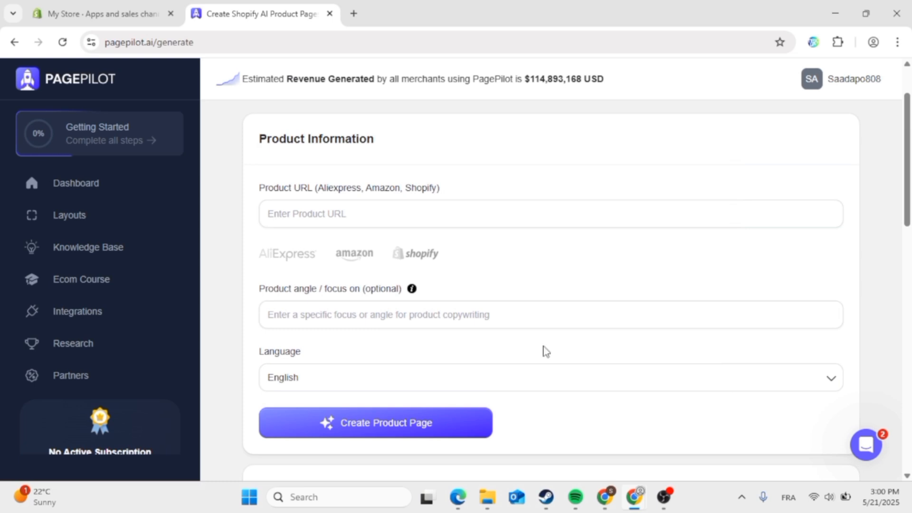
click(664, 497)
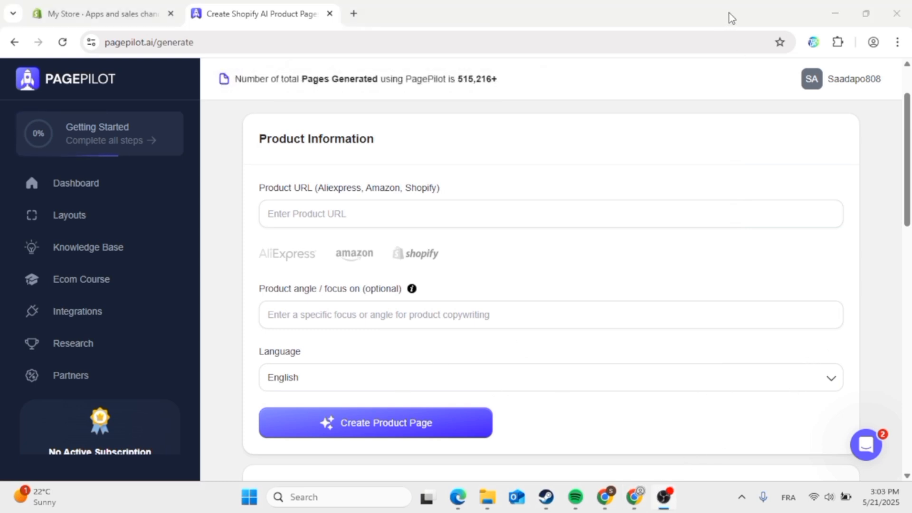
click(729, 18)
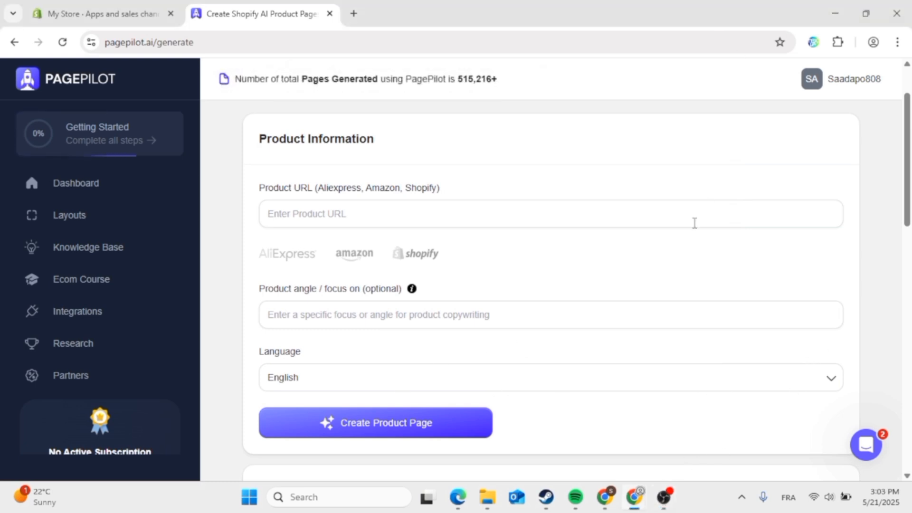
- Scroll down to the Product Page Layouts showing General Store and the template gallery
scroll(649, 276, down, 5)
scroll(651, 276, down, 2)
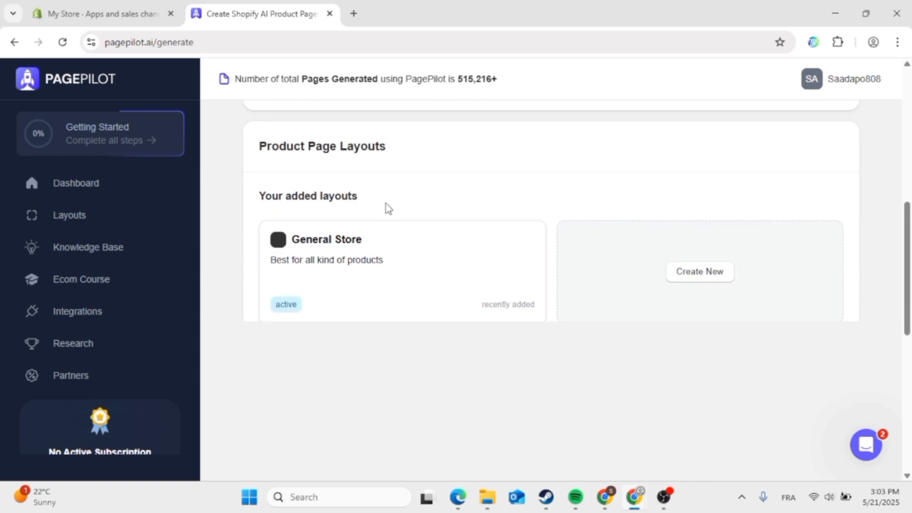
mouse_move(327, 301)
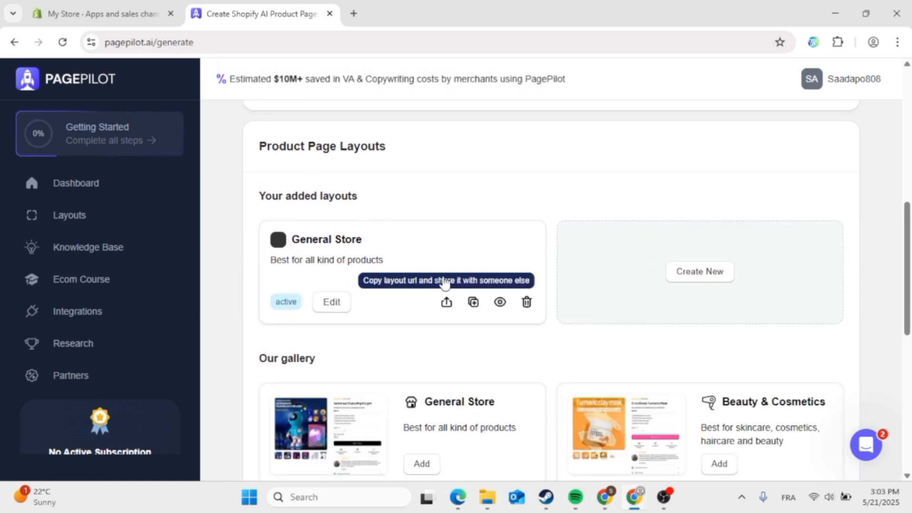
scroll(445, 282, down, 5)
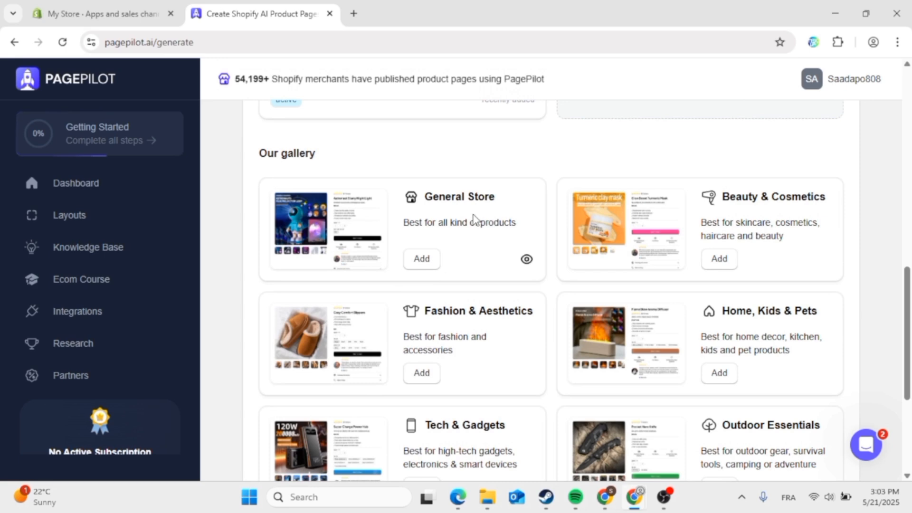
scroll(473, 371, down, 2)
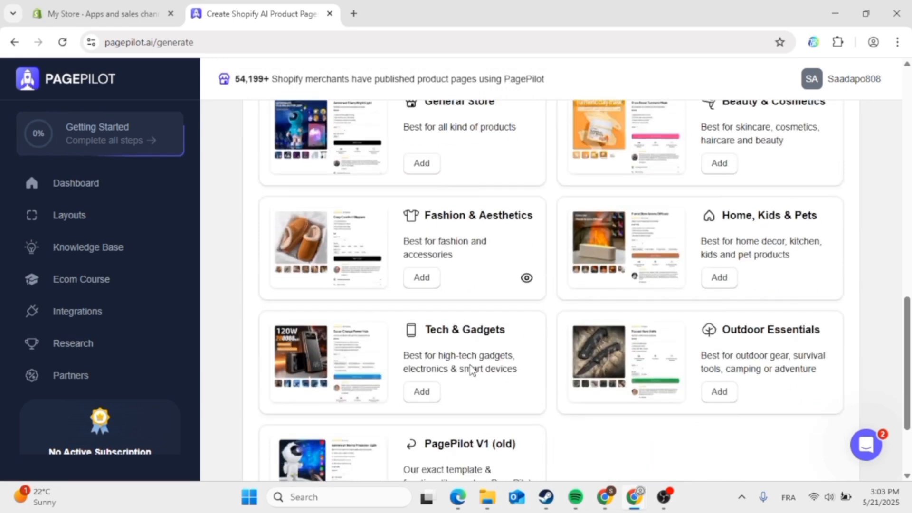
scroll(471, 369, down, 1)
scroll(572, 377, down, 2)
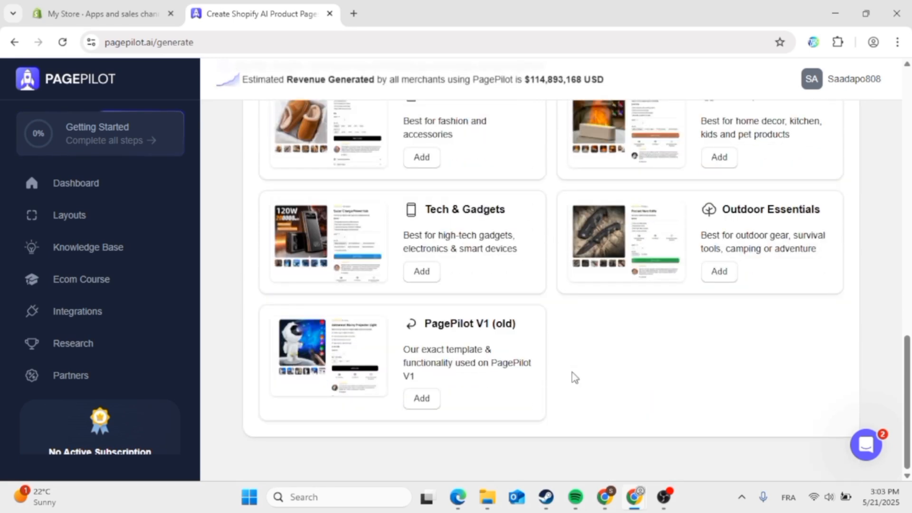
scroll(575, 377, up, 9)
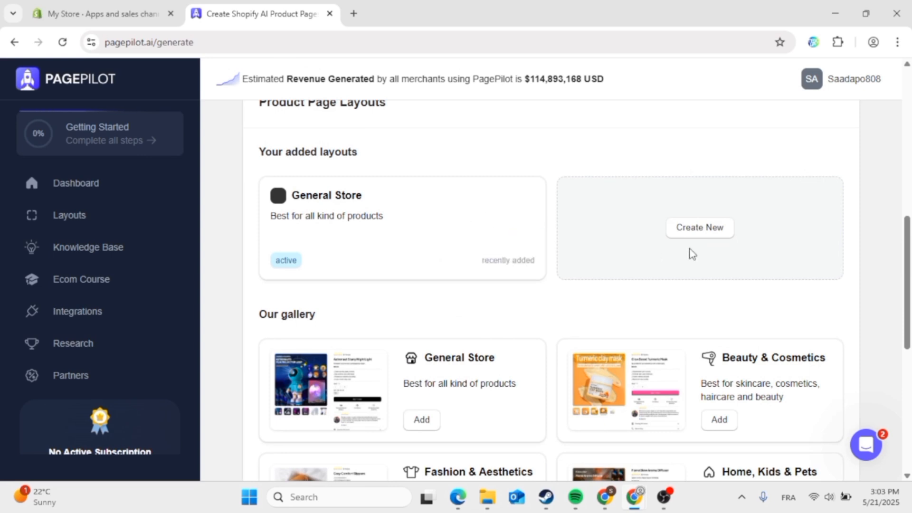
click(697, 232)
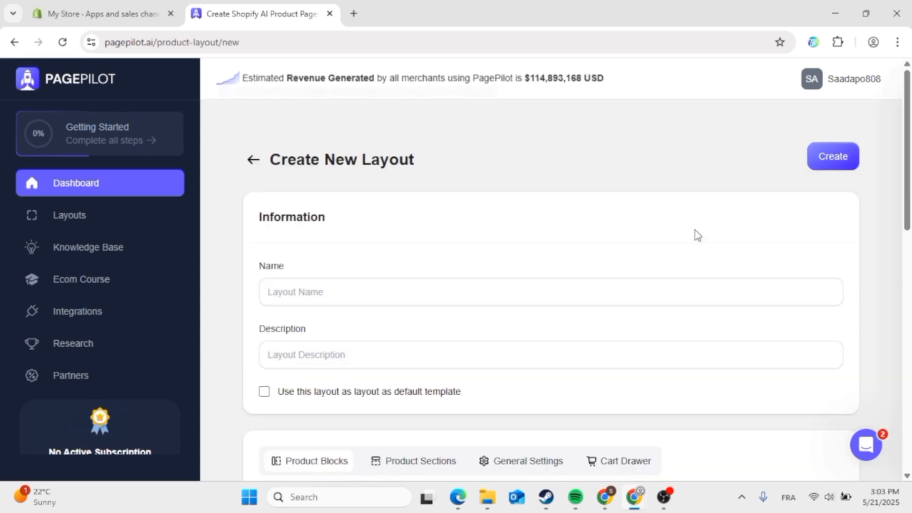
scroll(353, 290, down, 1)
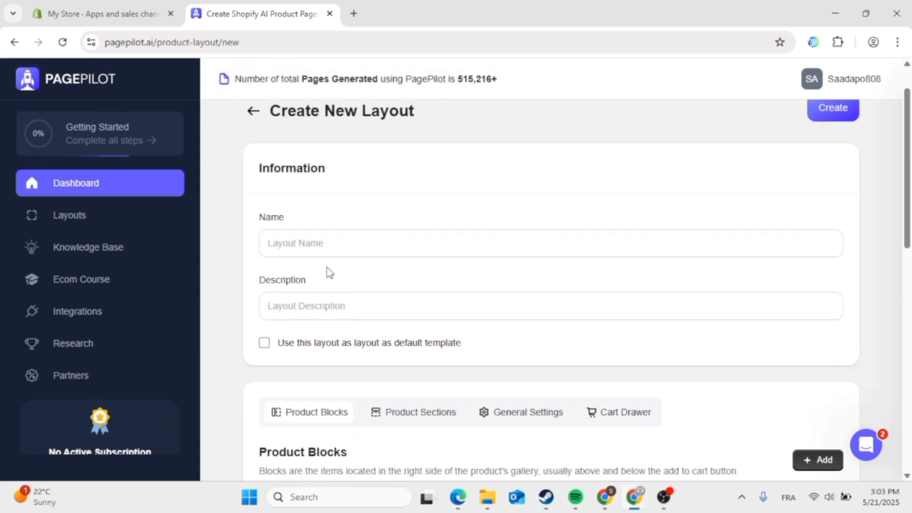
scroll(347, 311, down, 7)
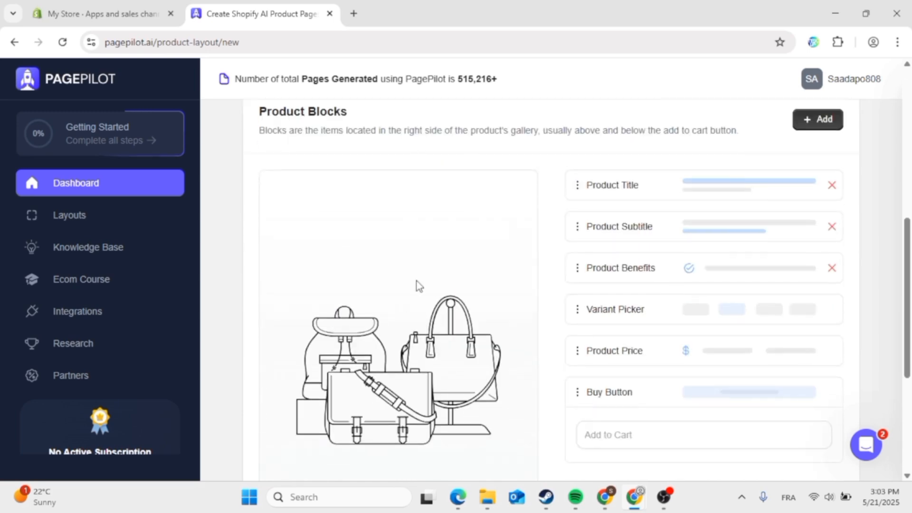
scroll(697, 185, up, 1)
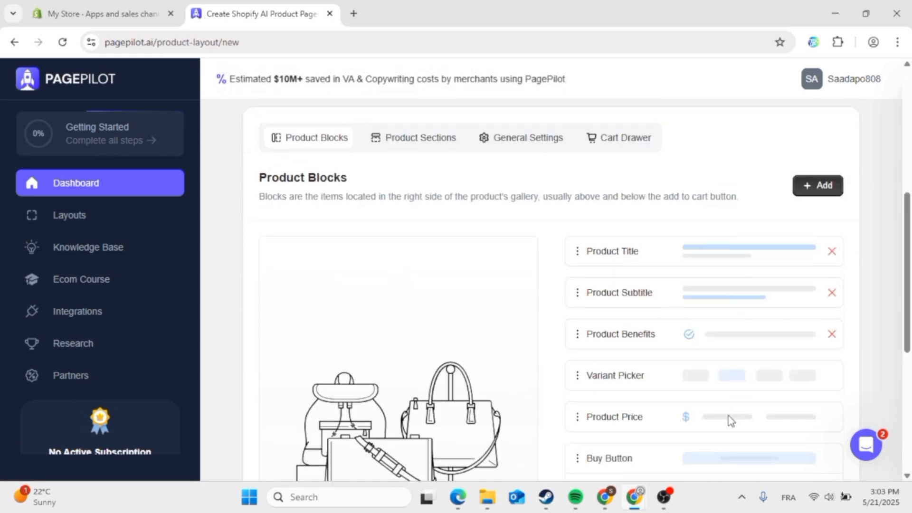
scroll(731, 418, down, 4)
scroll(731, 420, down, 3)
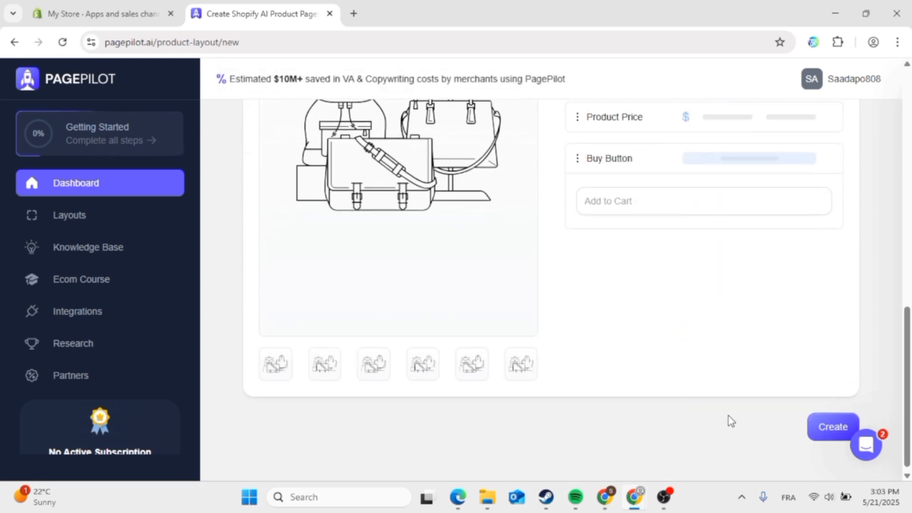
scroll(731, 420, up, 8)
click(442, 217)
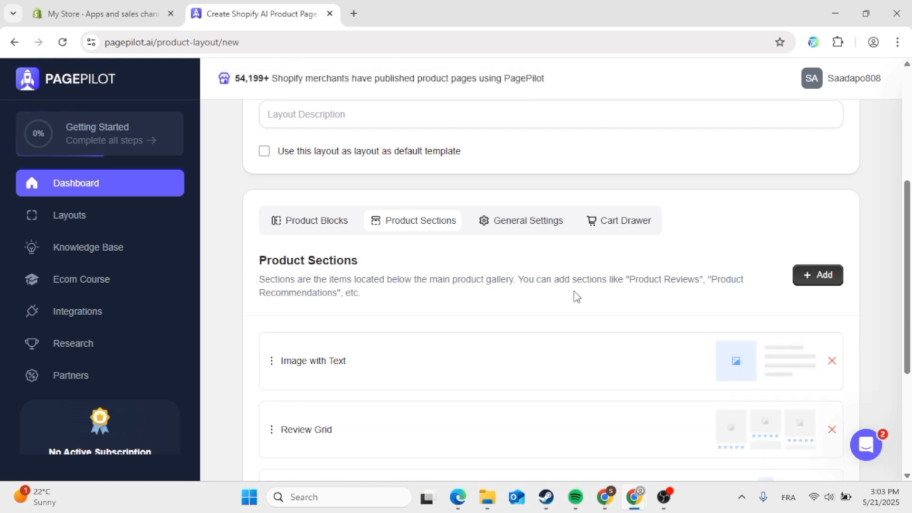
scroll(576, 297, down, 3)
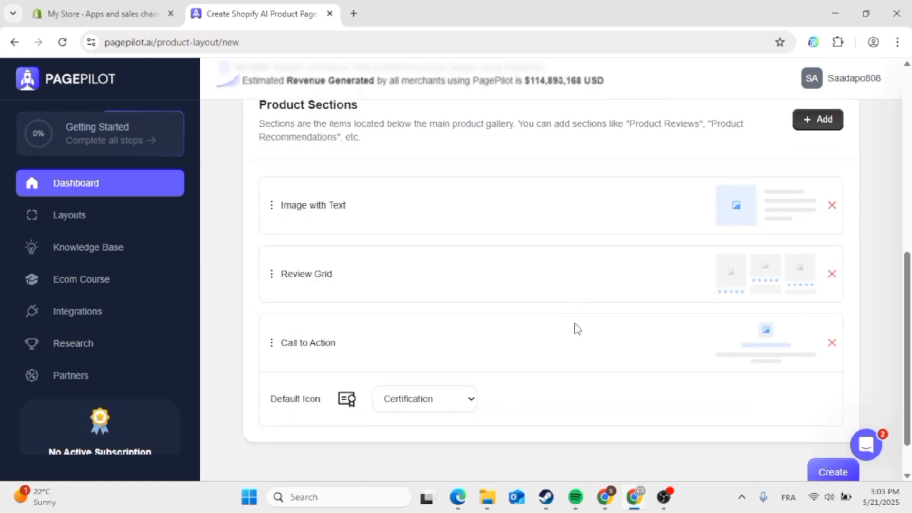
scroll(574, 328, up, 3)
click(555, 255)
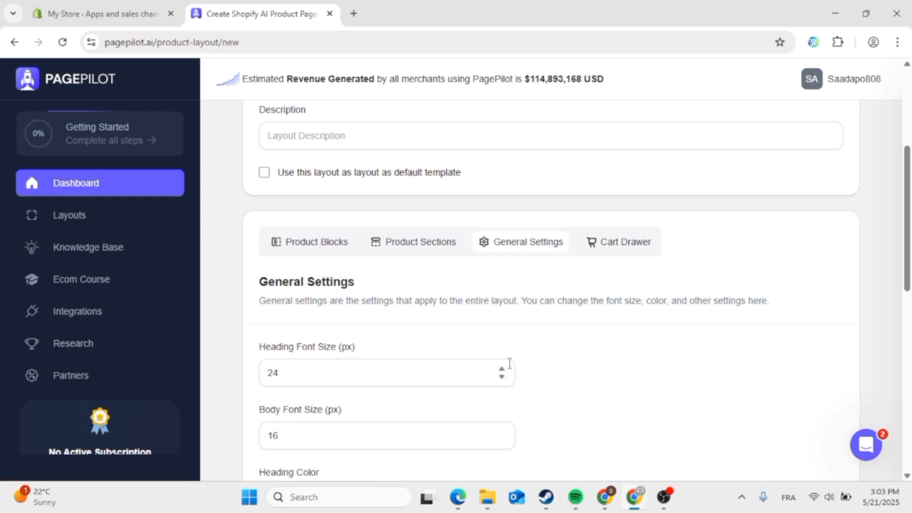
scroll(456, 383, down, 6)
scroll(477, 189, up, 2)
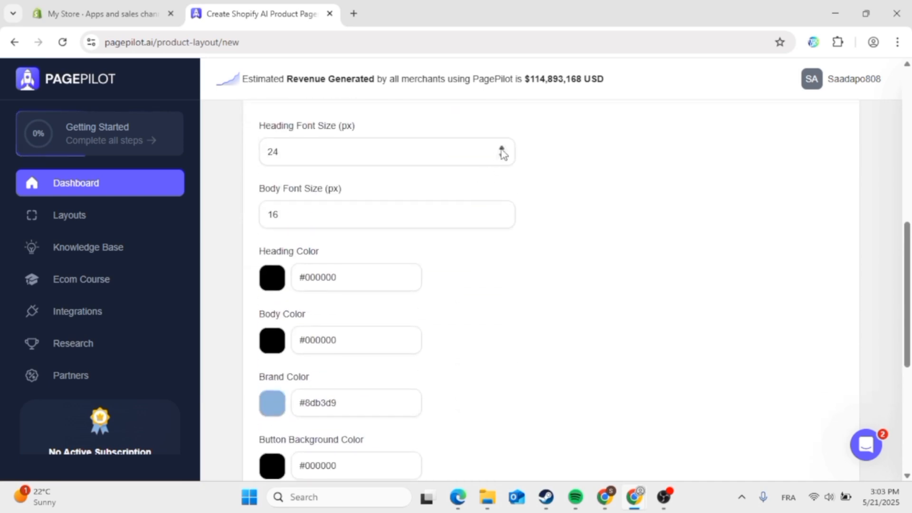
click(502, 149)
scroll(326, 326, down, 2)
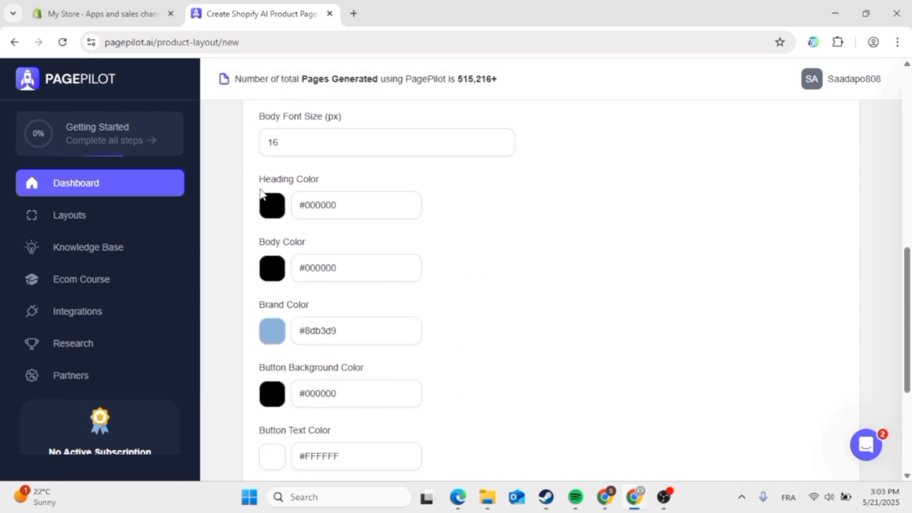
click(270, 216)
click(490, 256)
scroll(490, 257, down, 5)
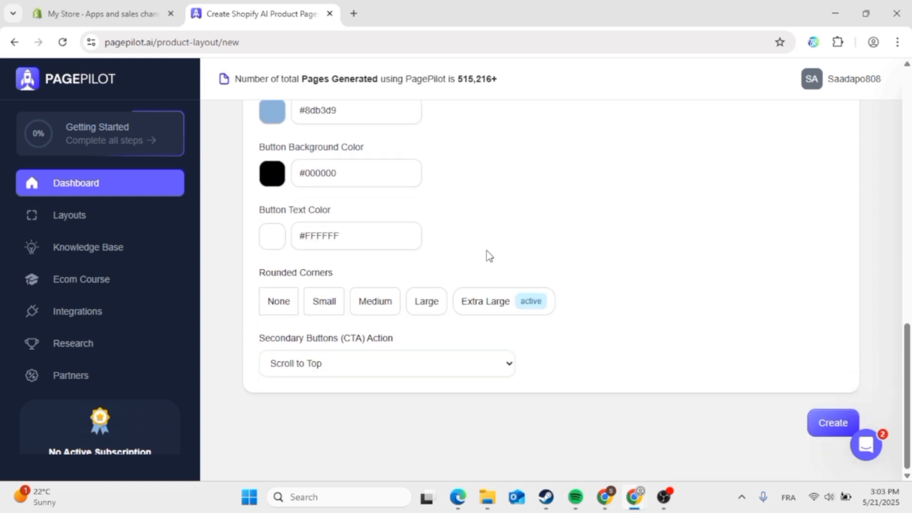
click(386, 364)
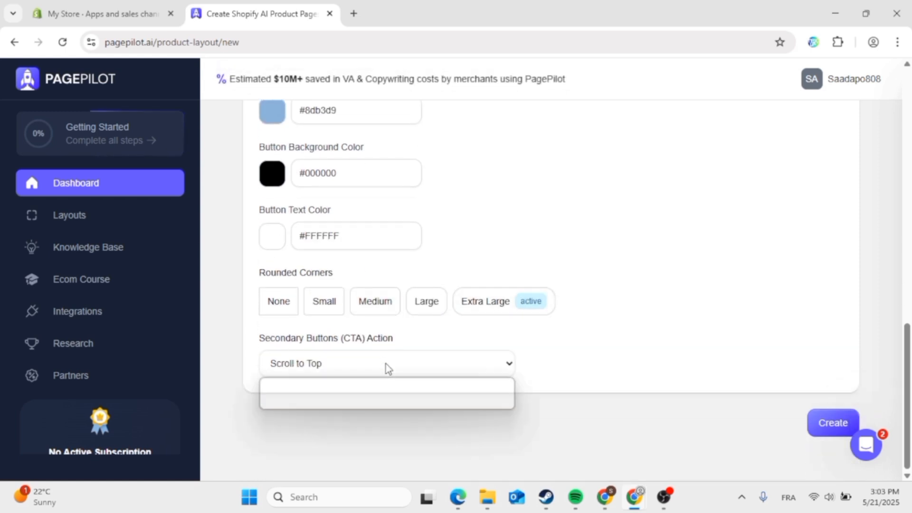
click(385, 364)
scroll(725, 331, up, 15)
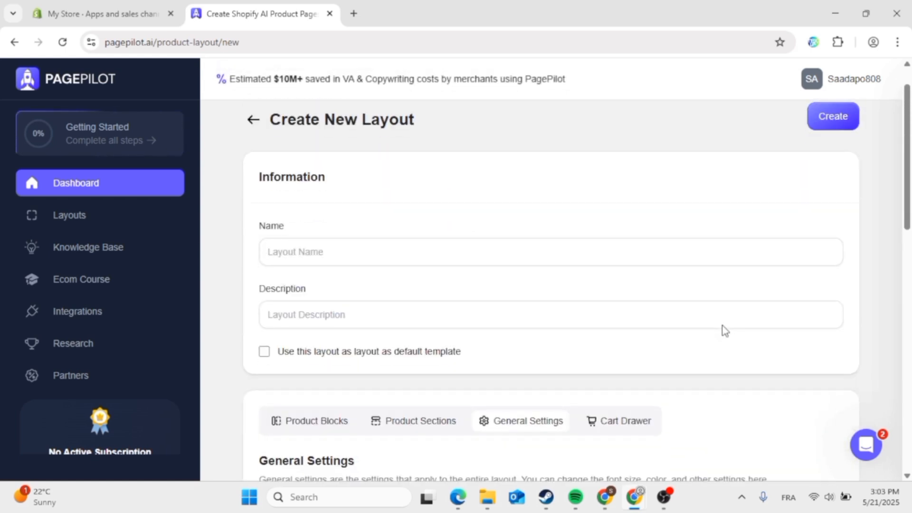
click(629, 420)
scroll(642, 370, down, 10)
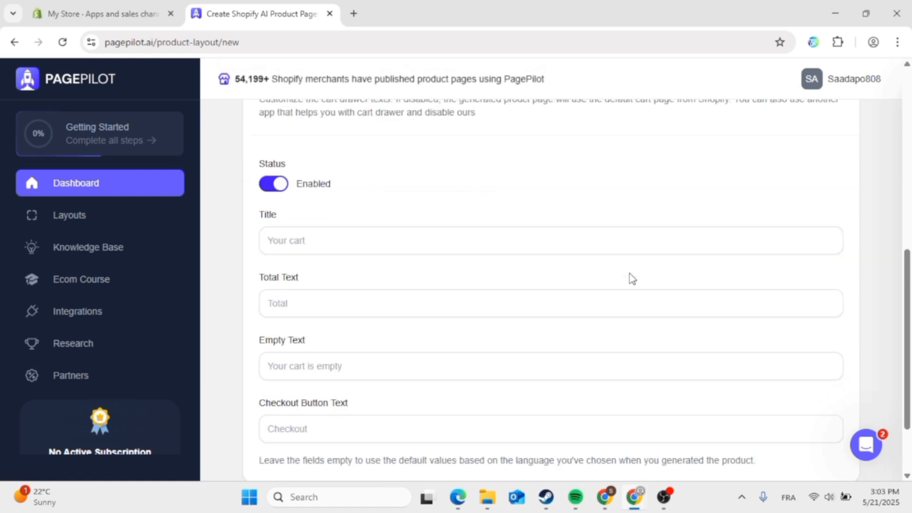
scroll(631, 278, up, 2)
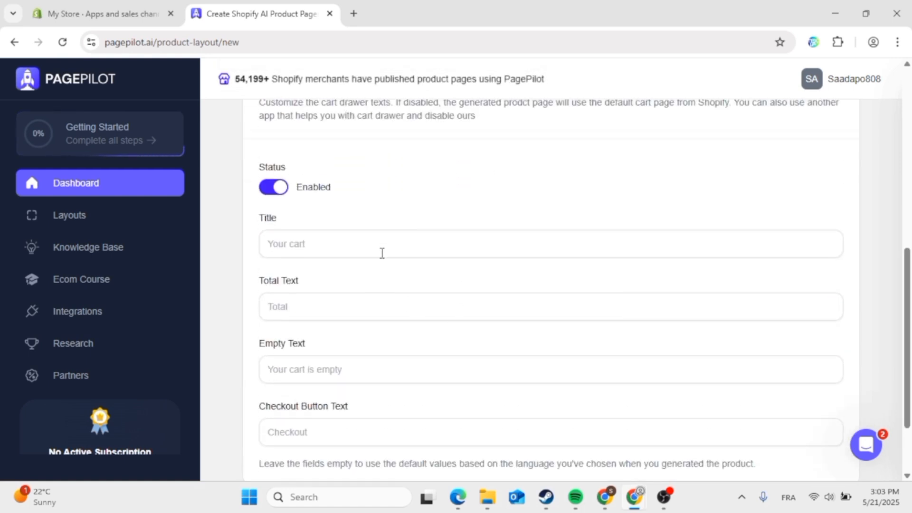
scroll(481, 458, up, 3)
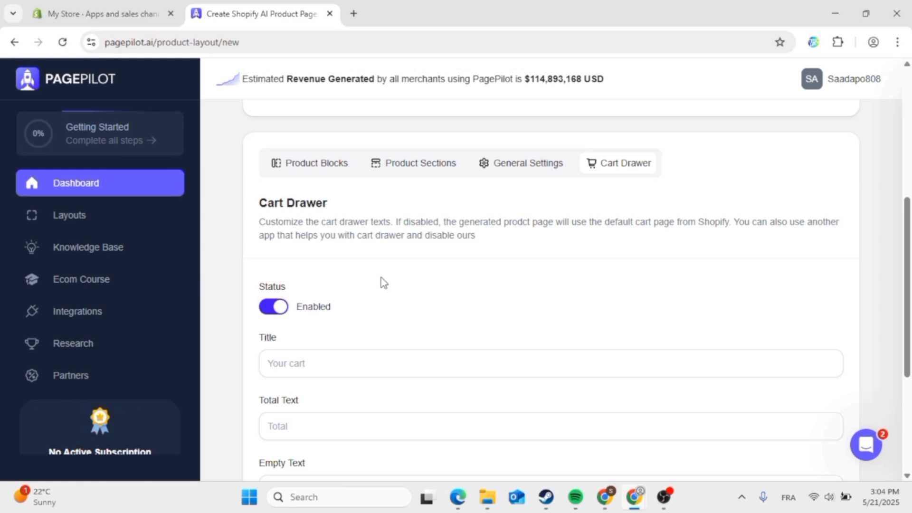
scroll(381, 278, up, 5)
scroll(555, 297, up, 1)
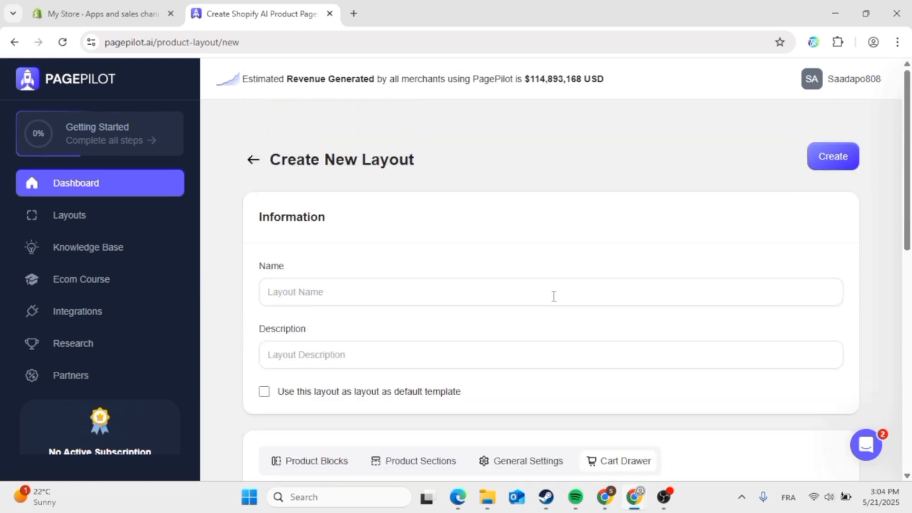
click(258, 167)
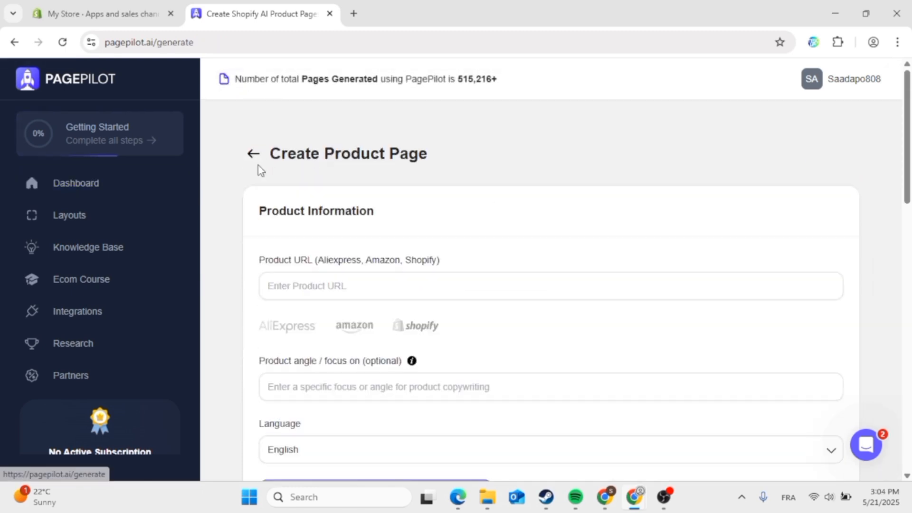
- Open the General Store layout, review its blocks, and save it
scroll(470, 274, down, 7)
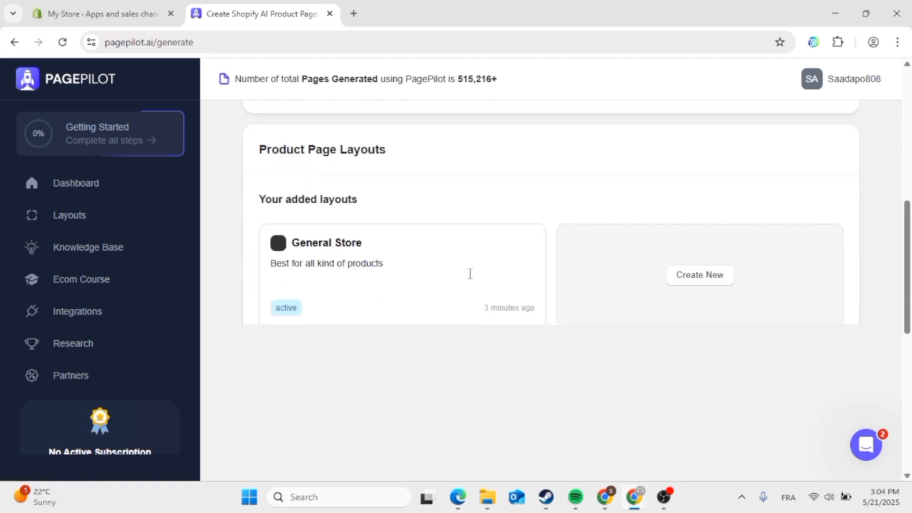
scroll(468, 279, down, 2)
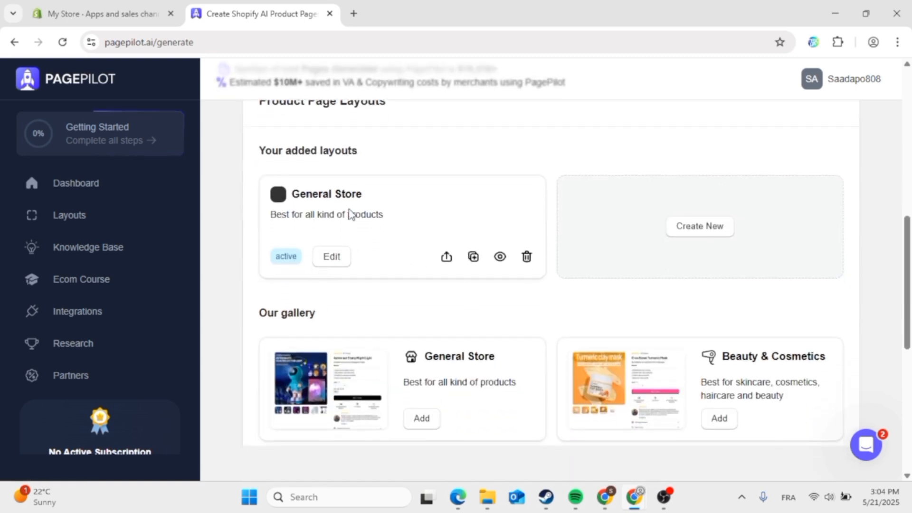
click(333, 257)
scroll(344, 239, down, 6)
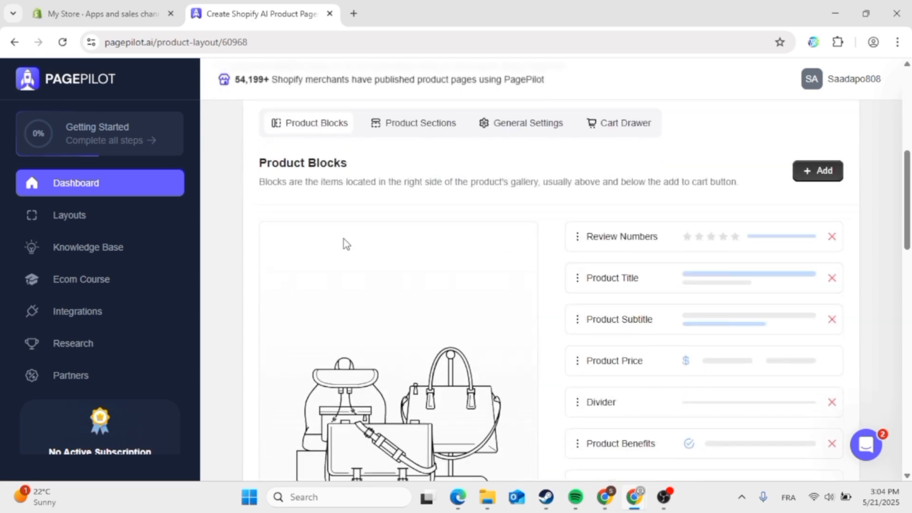
scroll(344, 238, down, 10)
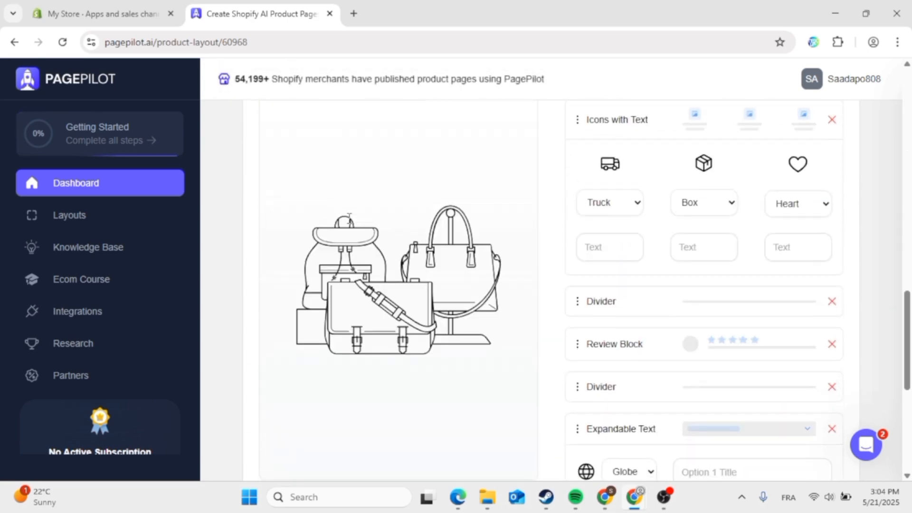
scroll(675, 227, down, 5)
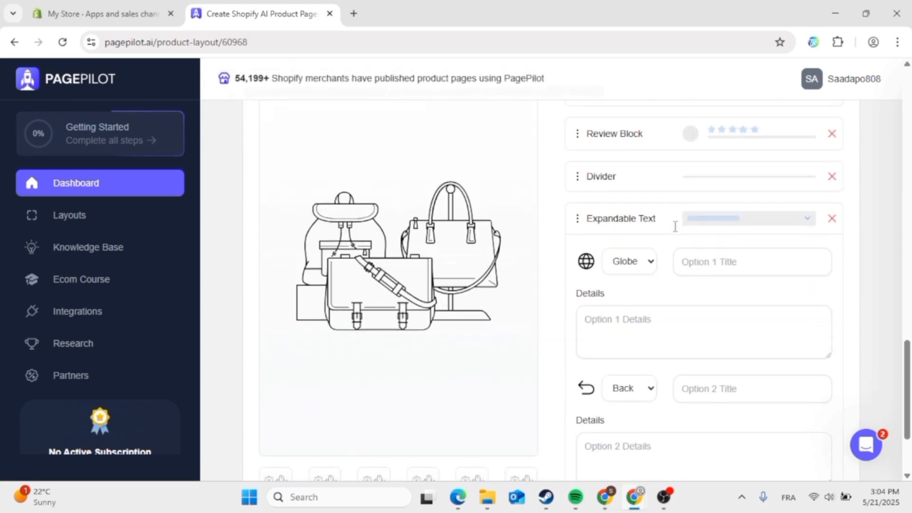
scroll(675, 227, up, 15)
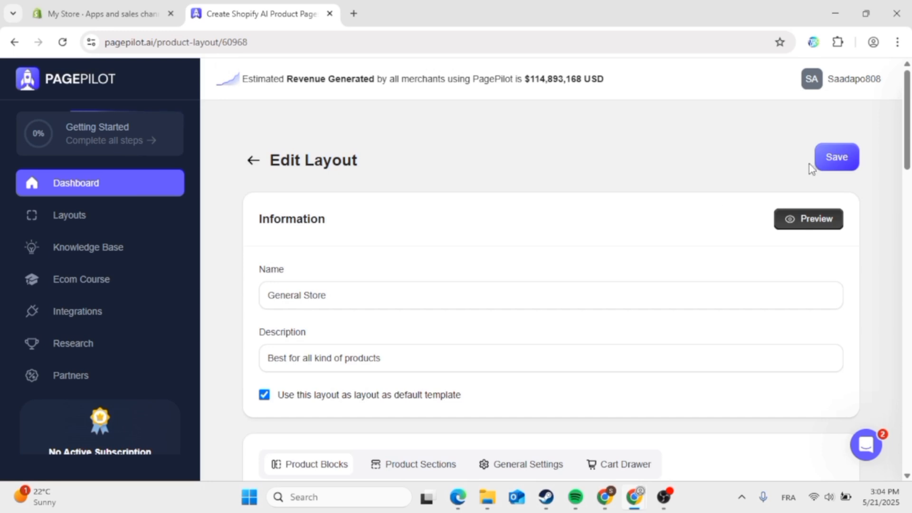
click(831, 168)
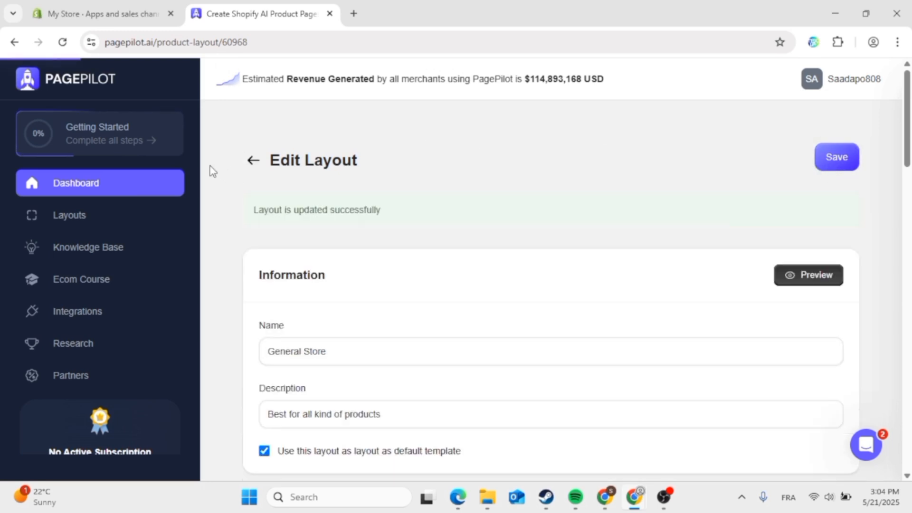
- Go back to the Create Product Page form and scroll to its top
click(254, 163)
scroll(518, 322, down, 8)
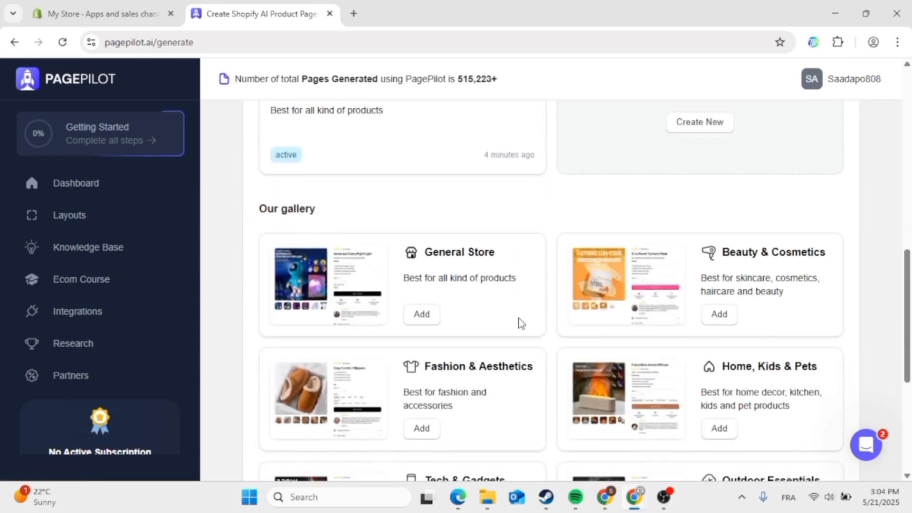
scroll(522, 323, down, 5)
scroll(521, 323, up, 5)
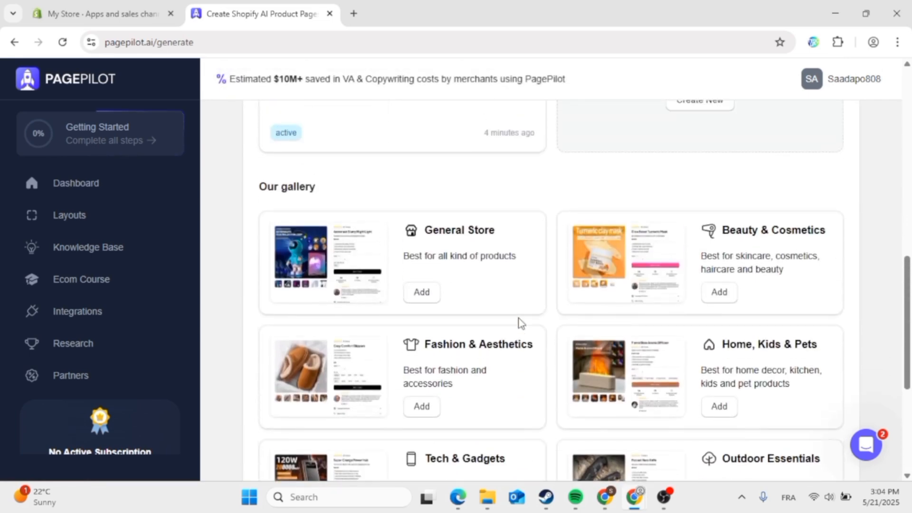
scroll(521, 322, up, 10)
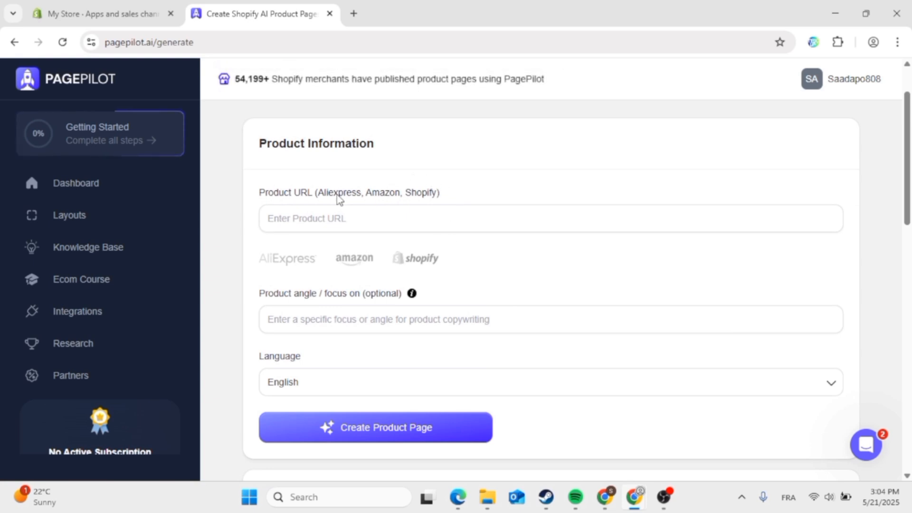
- Search Google for 'aliexpress' in a new browser tab
click(353, 13)
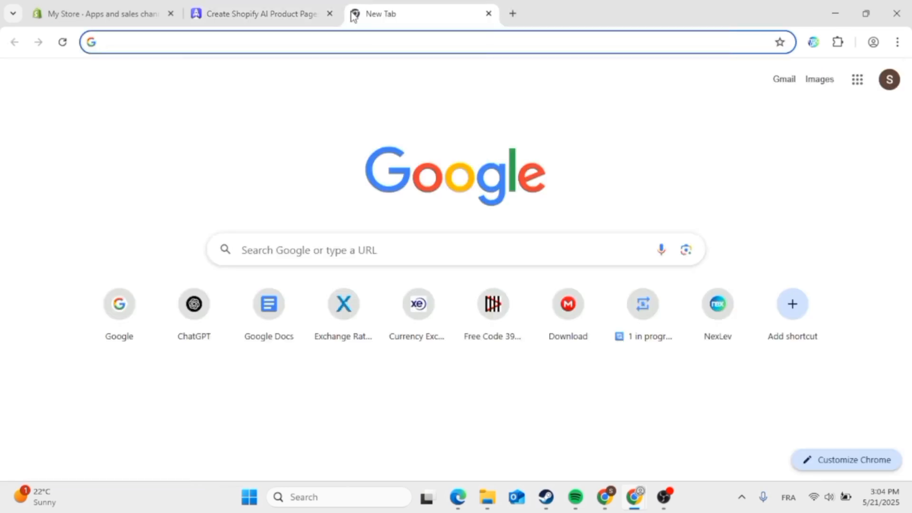
text(aliex)
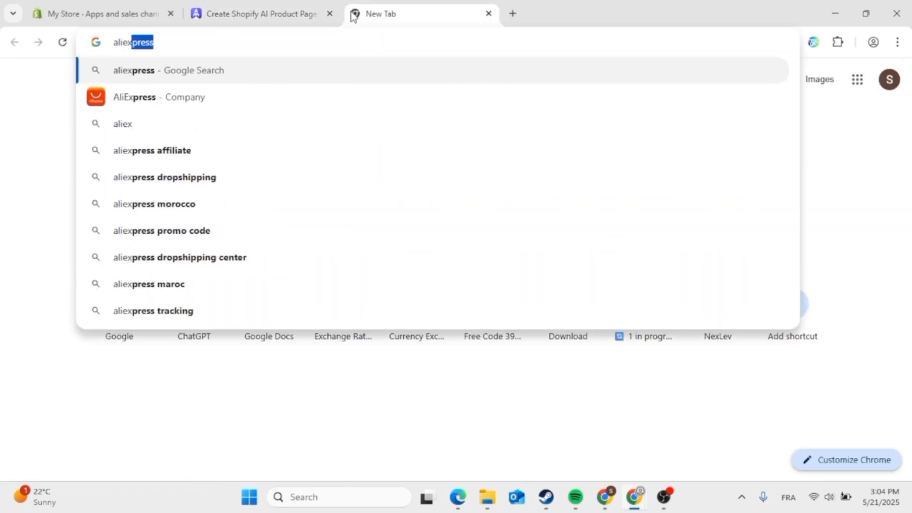
text(press)
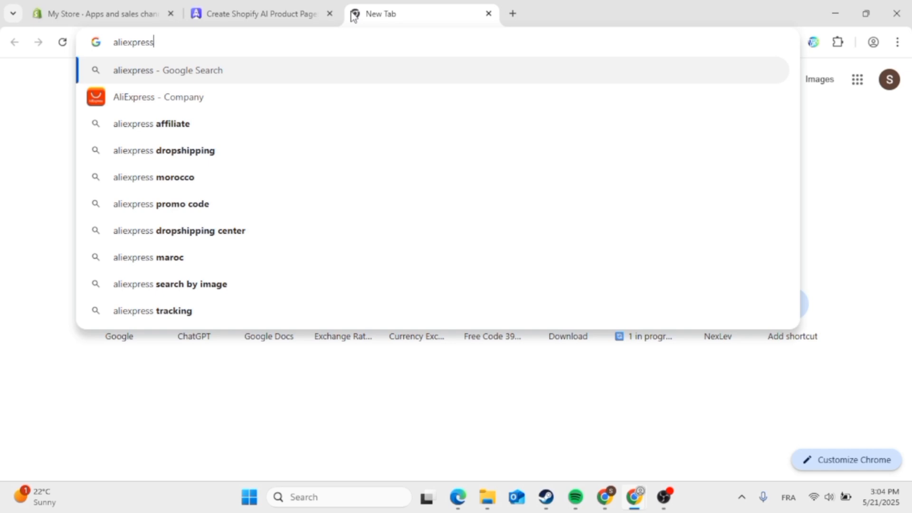
key(Return)
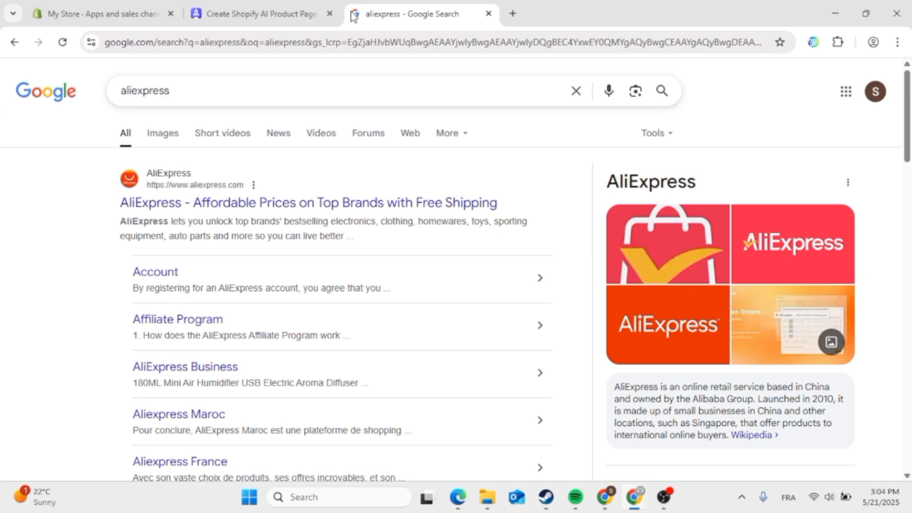
- Open the official AliExpress site and go to its AliExpress Business section
click(370, 205)
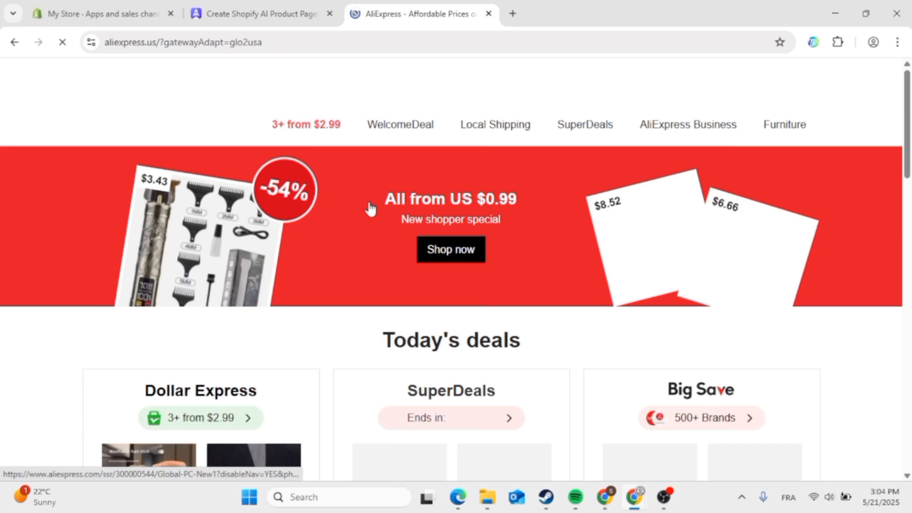
scroll(371, 210, down, 3)
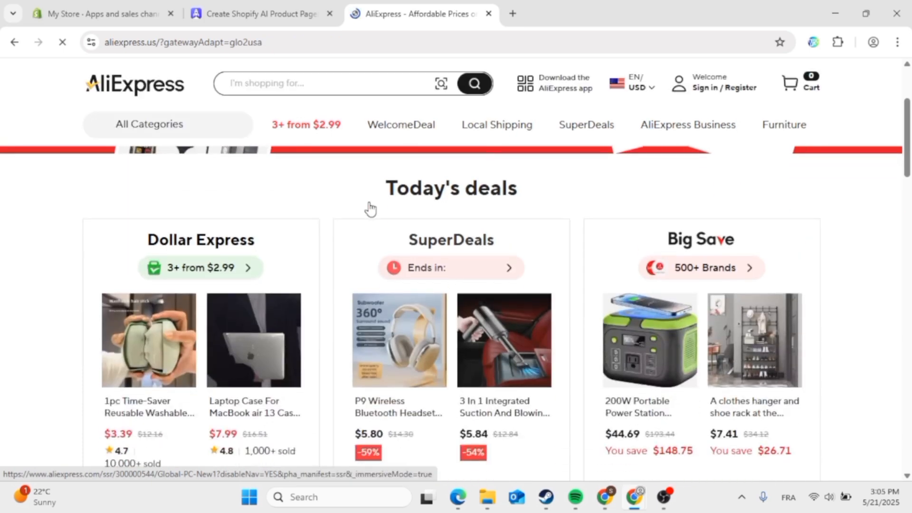
scroll(371, 208, down, 6)
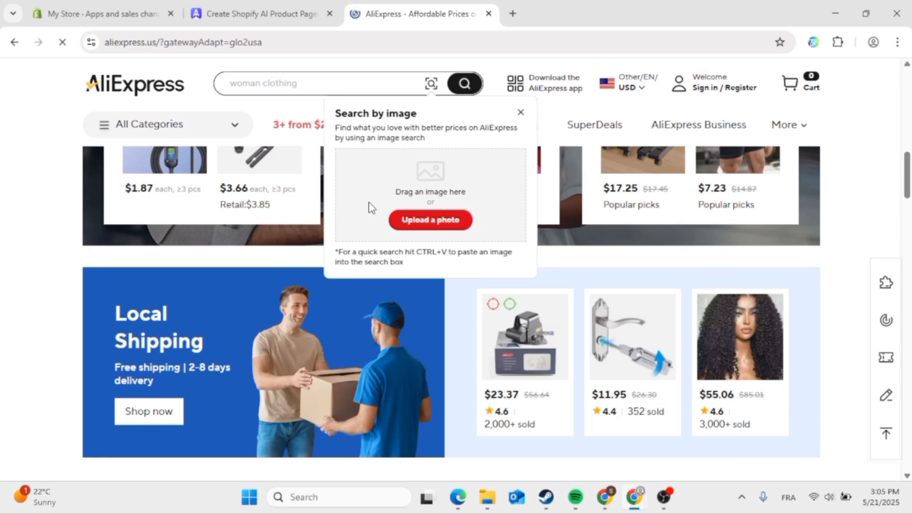
scroll(369, 207, down, 5)
scroll(362, 237, up, 5)
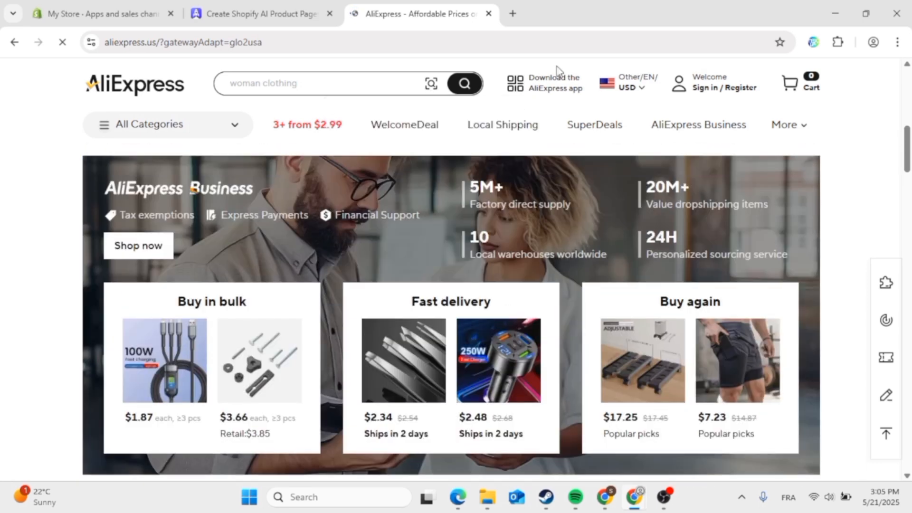
click(475, 332)
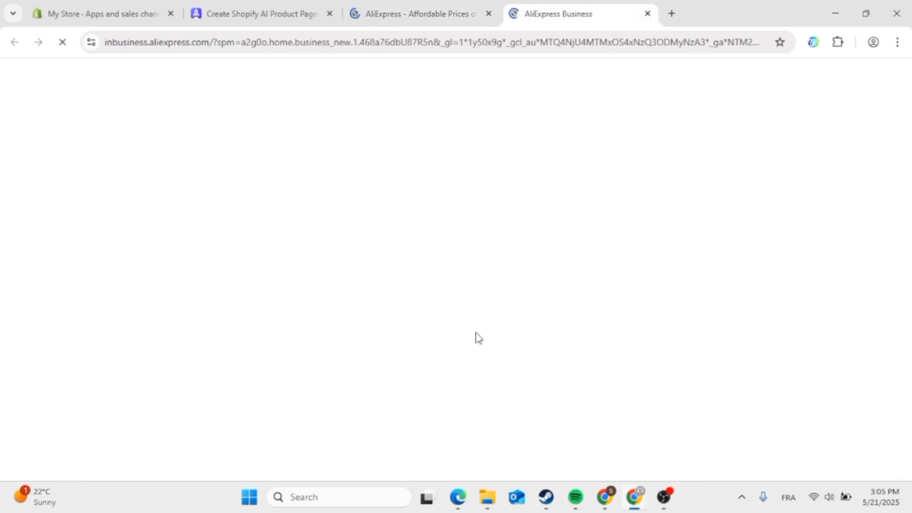
click(484, 44)
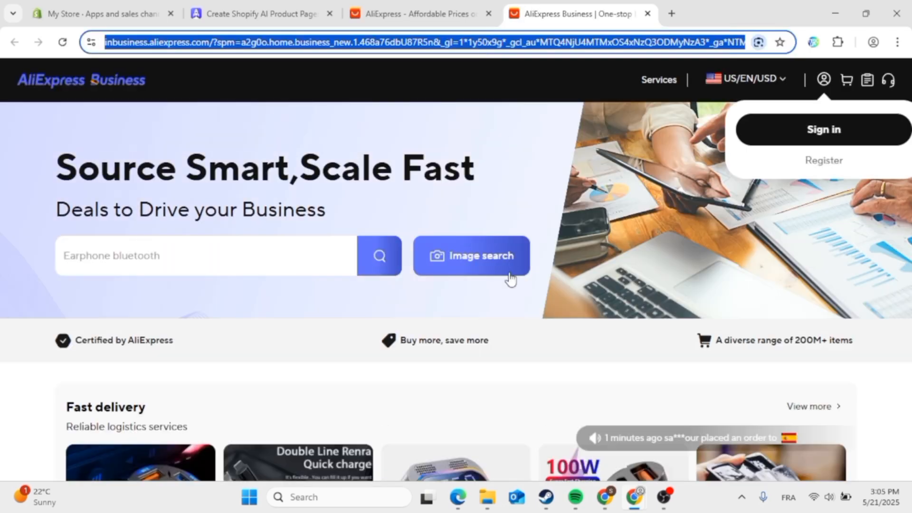
- Copy the Bluetooth FM transmitter product's link and focus PagePilot's Product URL field
scroll(511, 279, down, 6)
right_click(411, 226)
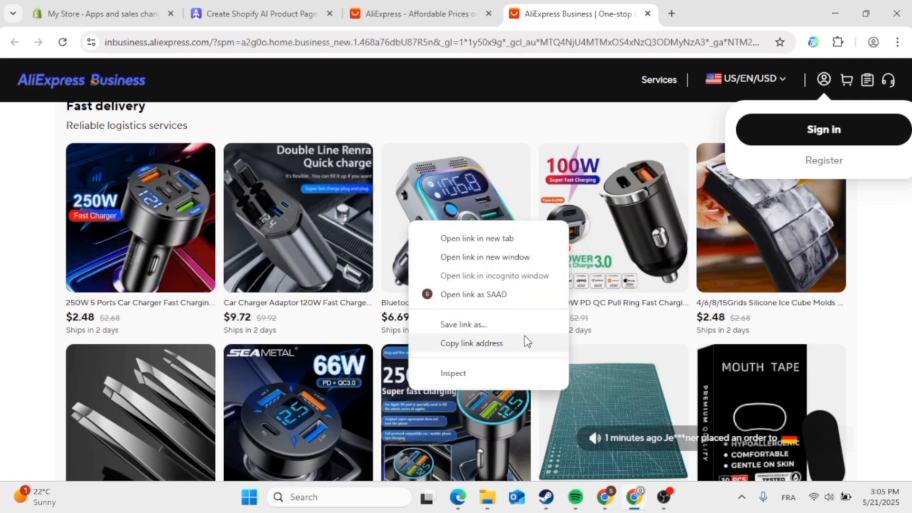
click(470, 344)
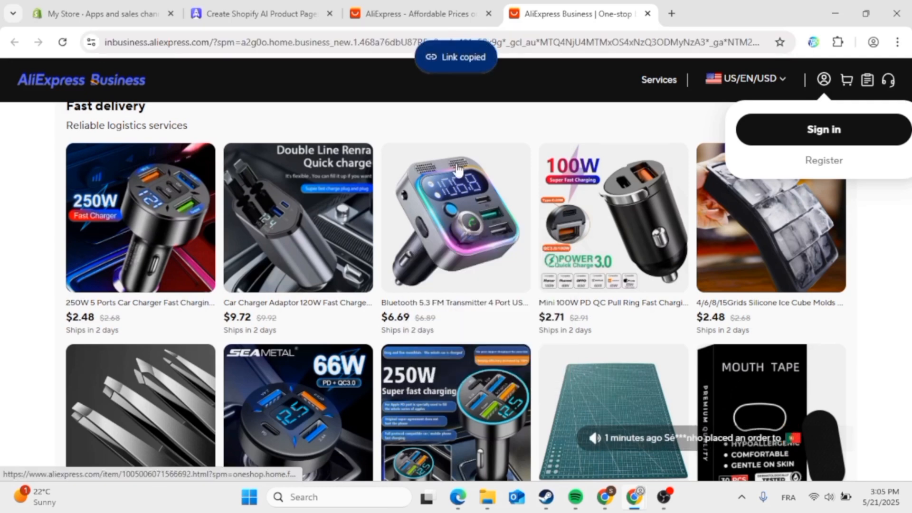
click(401, 14)
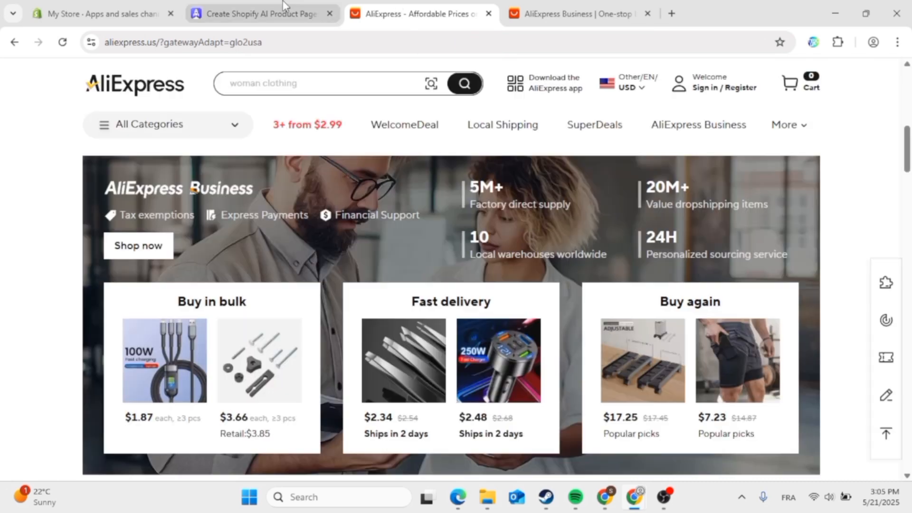
click(283, 5)
click(379, 216)
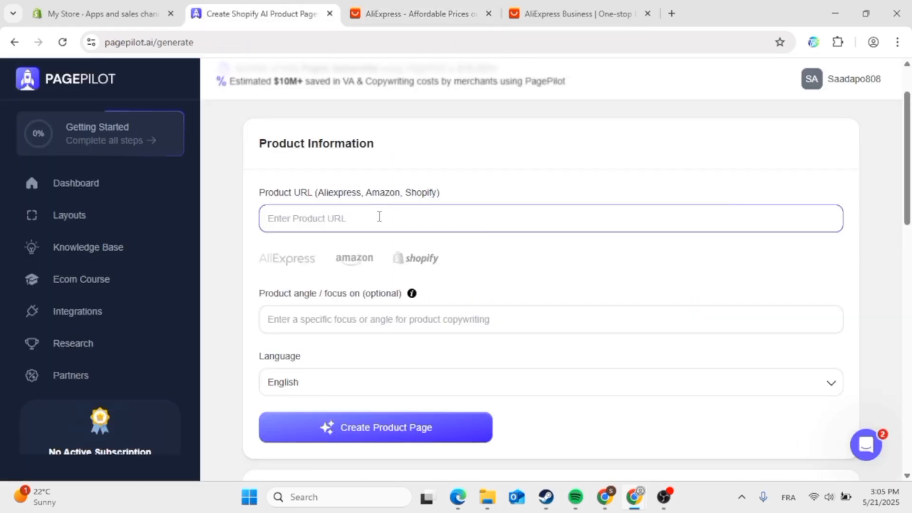
- Paste the AliExpress link and enter the angle 'Focus On the Variety of the Product'
key(ctrl+v)
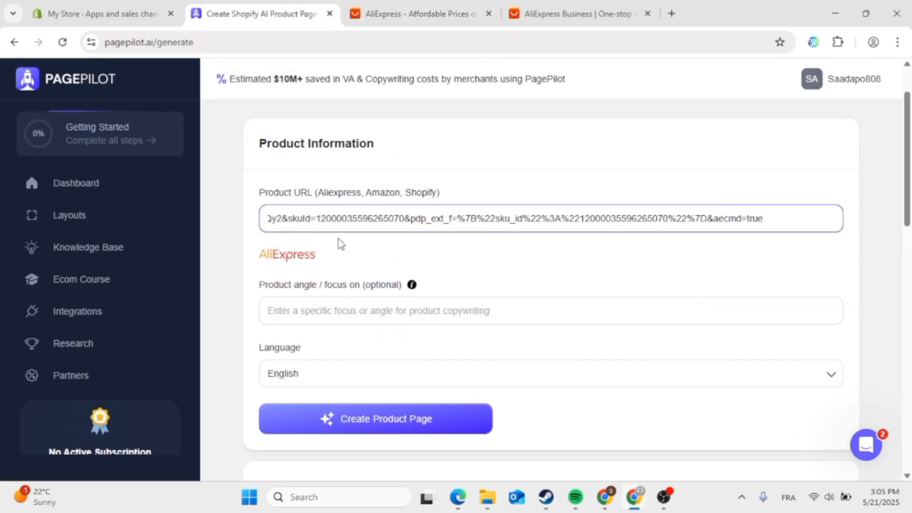
click(396, 321)
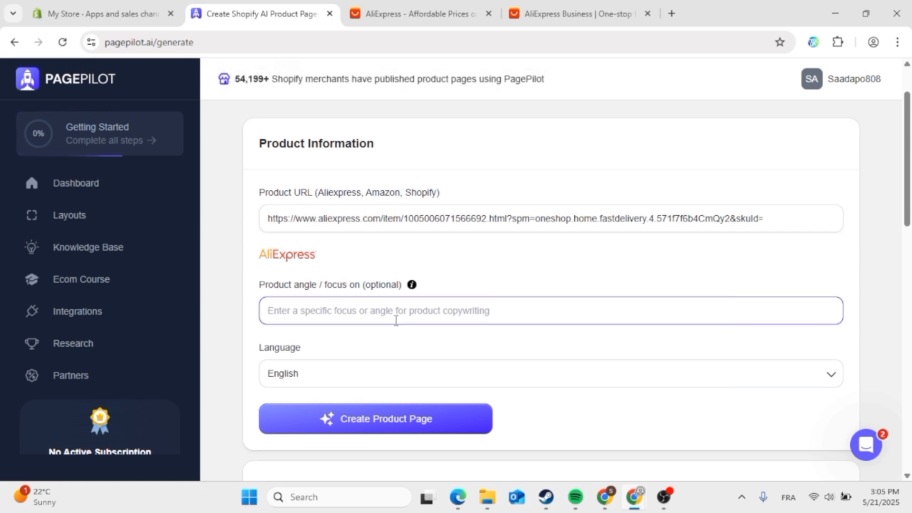
text(Fo)
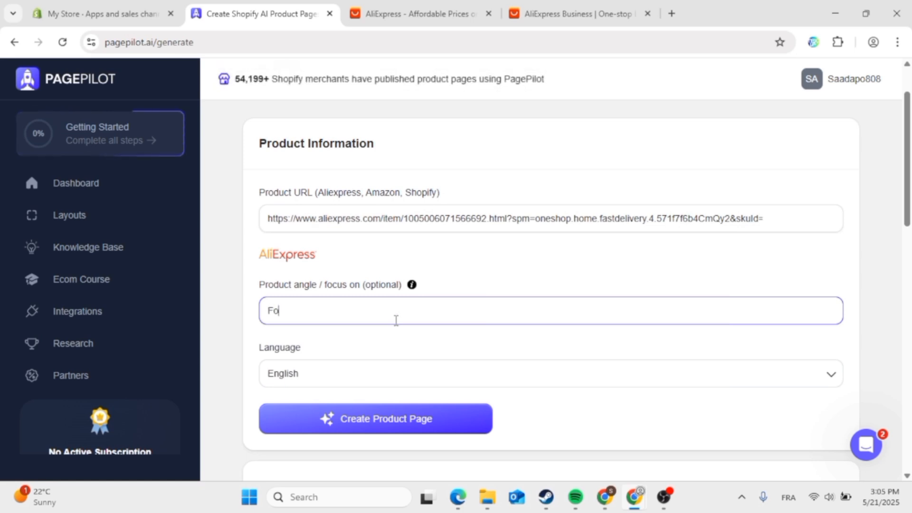
text(cus On the)
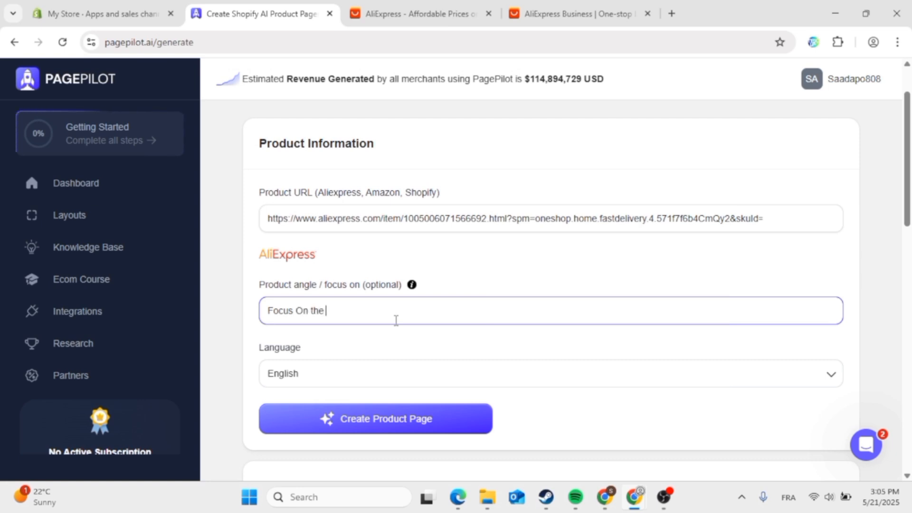
click(664, 497)
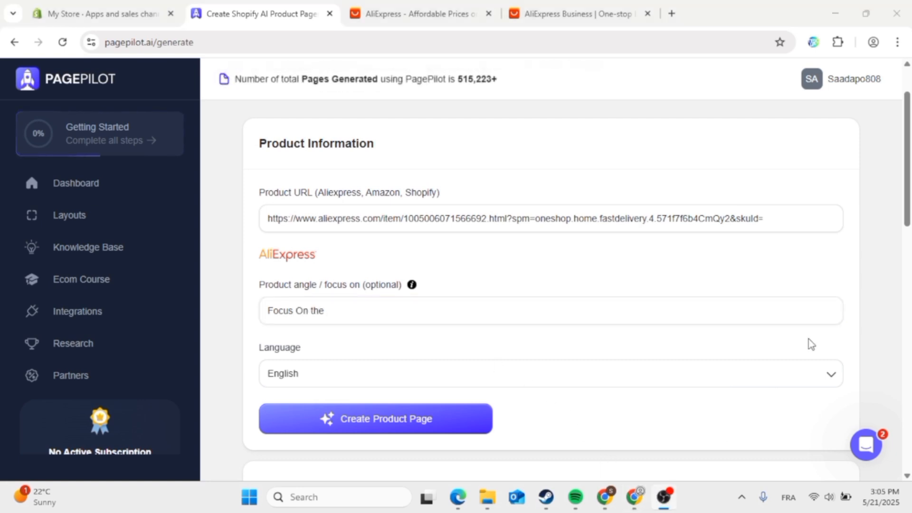
click(735, 12)
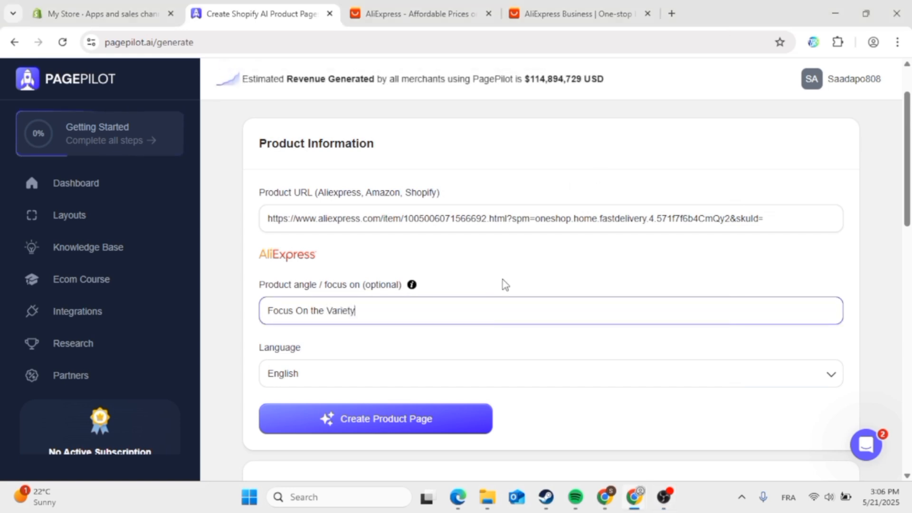
text(of the )
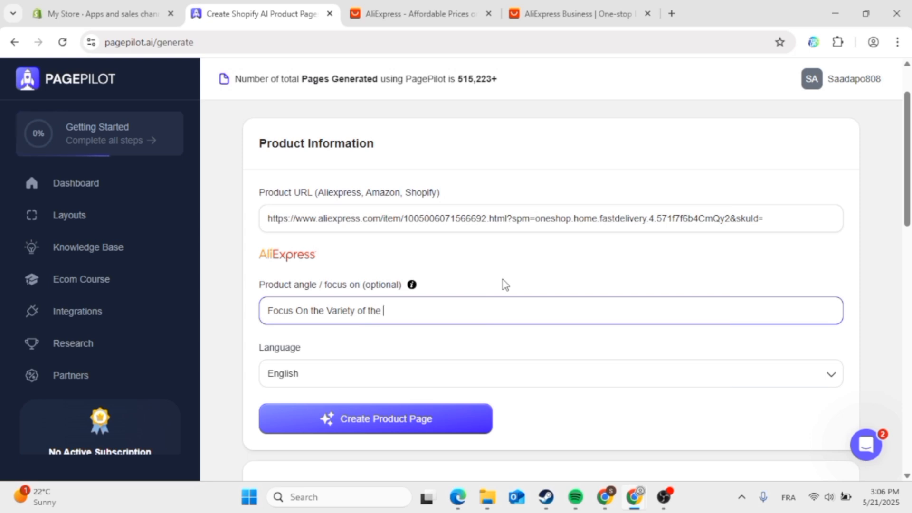
text(Produc)
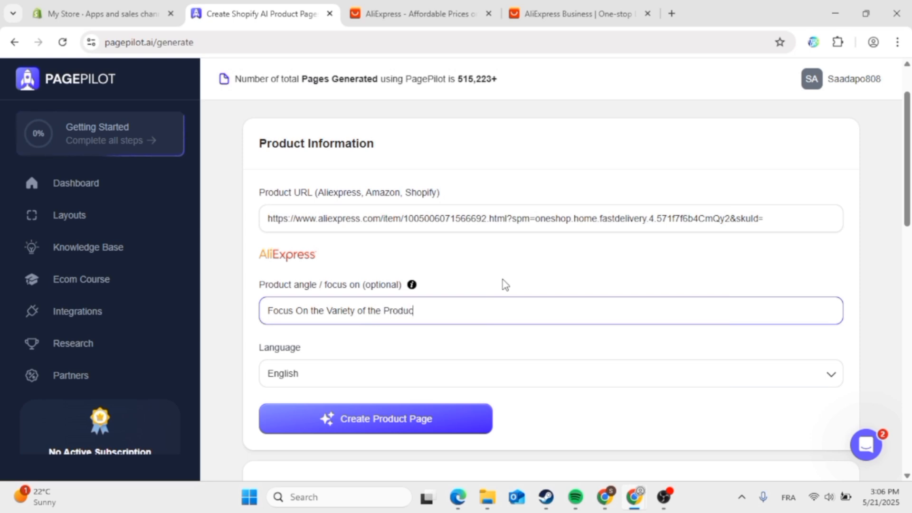
text(t)
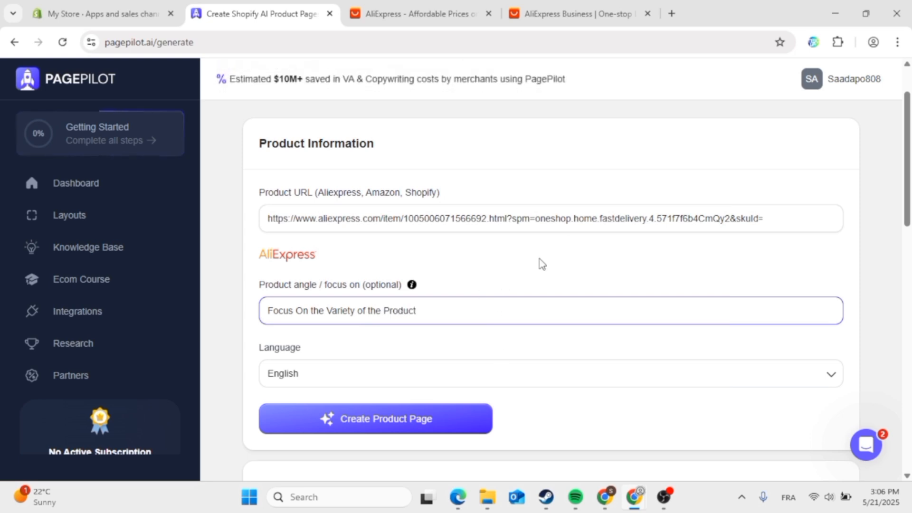
- Keep English as the page language and start generating the product page
scroll(542, 264, down, 10)
scroll(542, 264, up, 8)
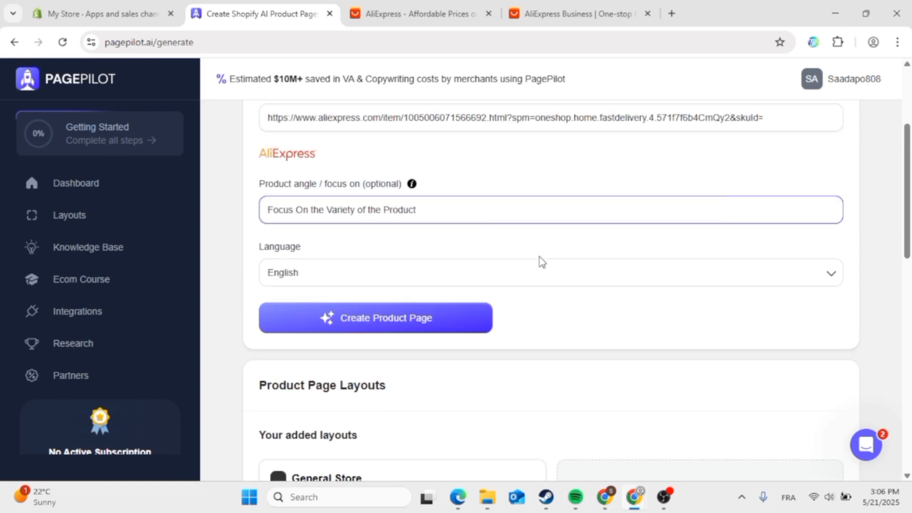
click(550, 282)
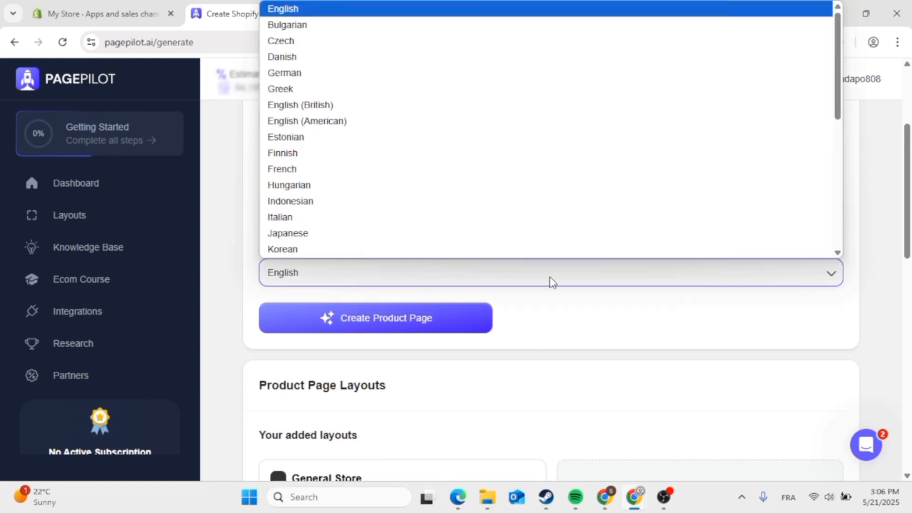
scroll(495, 119, down, 6)
click(475, 280)
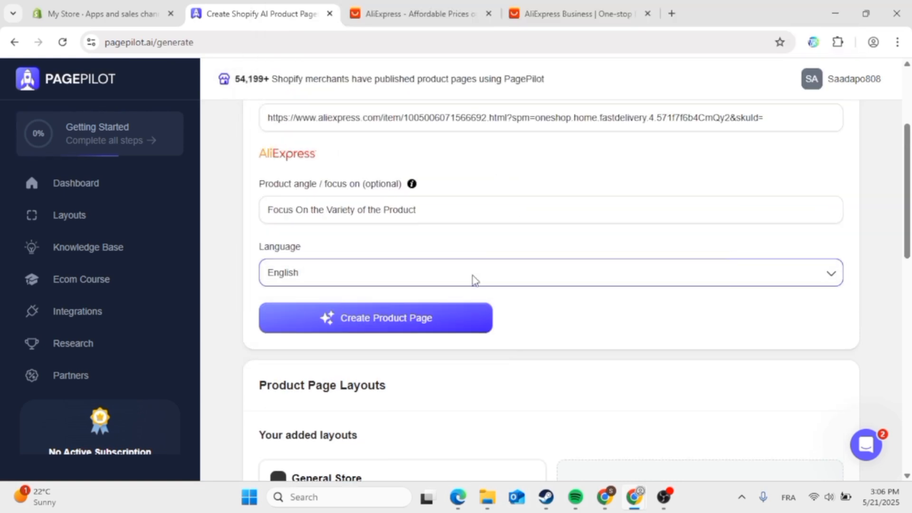
click(413, 317)
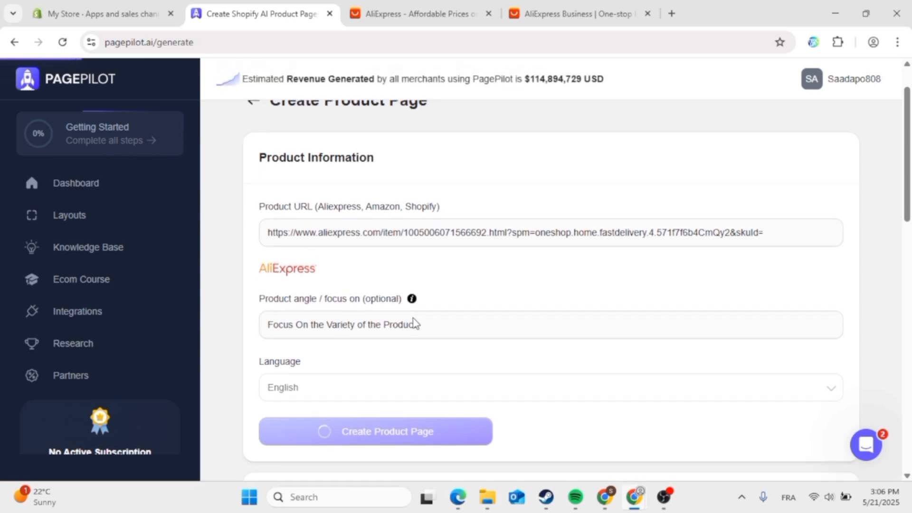
- Scroll the dashboard to the FM transmitter page generating, with credits down to 2
scroll(417, 324, up, 1)
scroll(417, 324, down, 2)
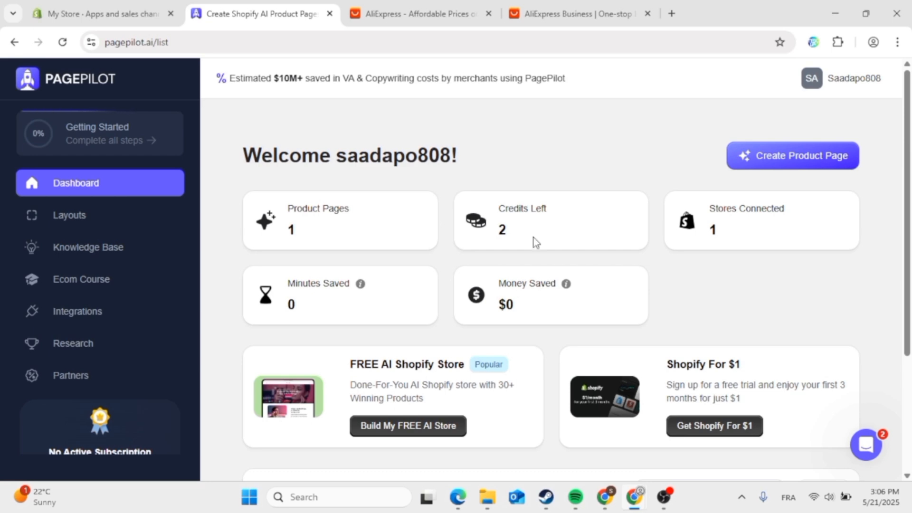
scroll(321, 232, down, 2)
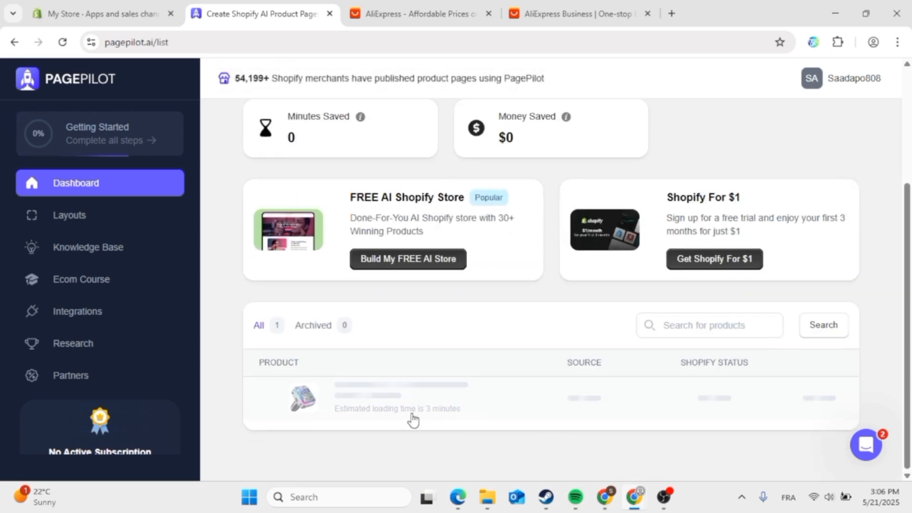
scroll(375, 431, up, 3)
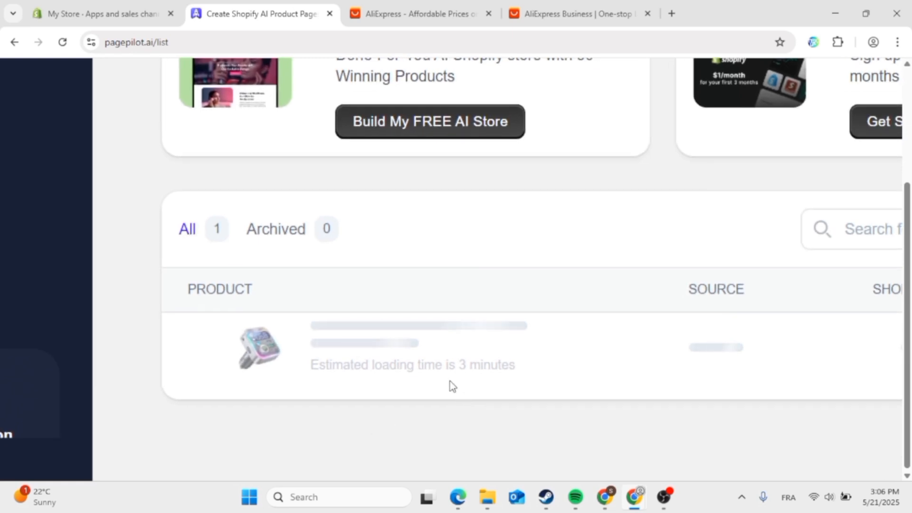
scroll(407, 389, down, 3)
scroll(407, 389, down, 2)
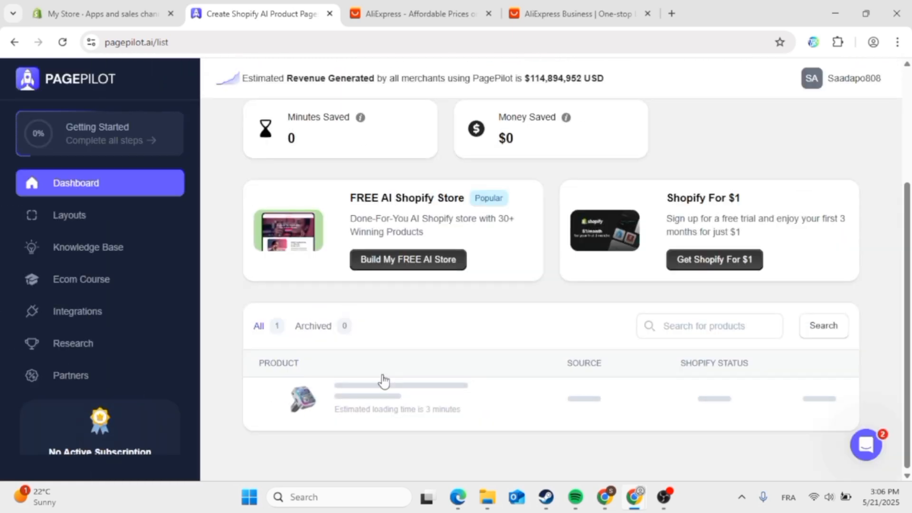
- Open the Knowledge Base page and scroll through it
click(92, 221)
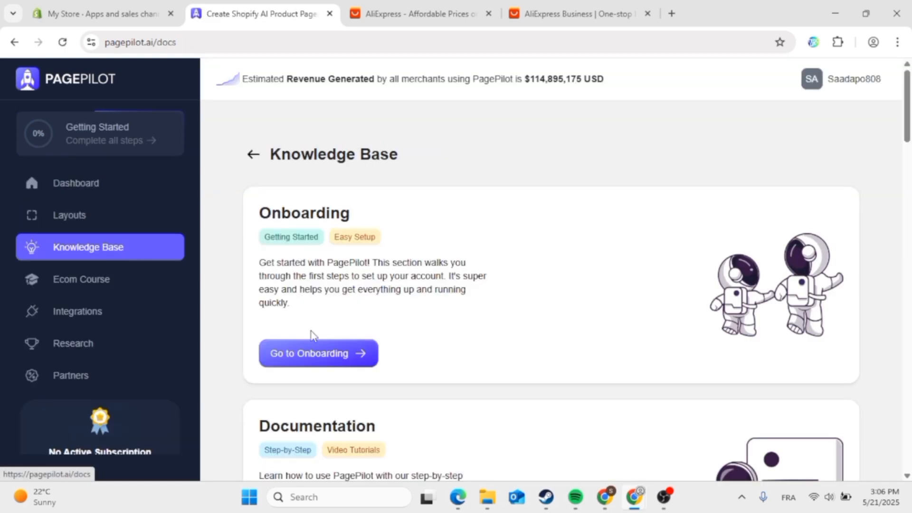
scroll(377, 354, down, 5)
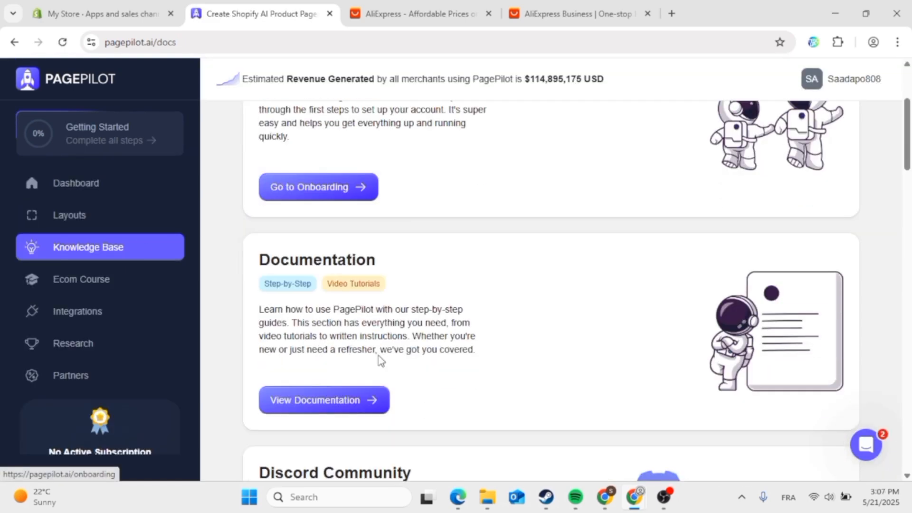
scroll(379, 356, down, 8)
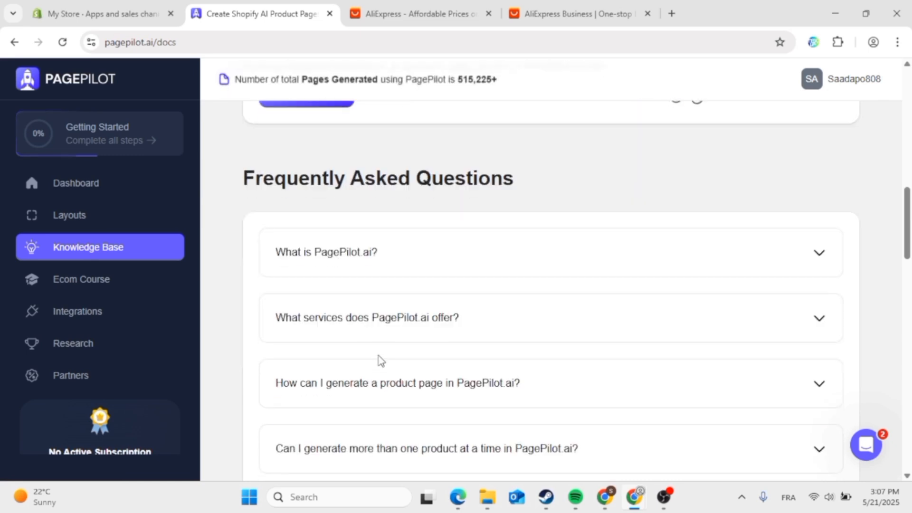
scroll(381, 354, up, 3)
scroll(328, 326, up, 3)
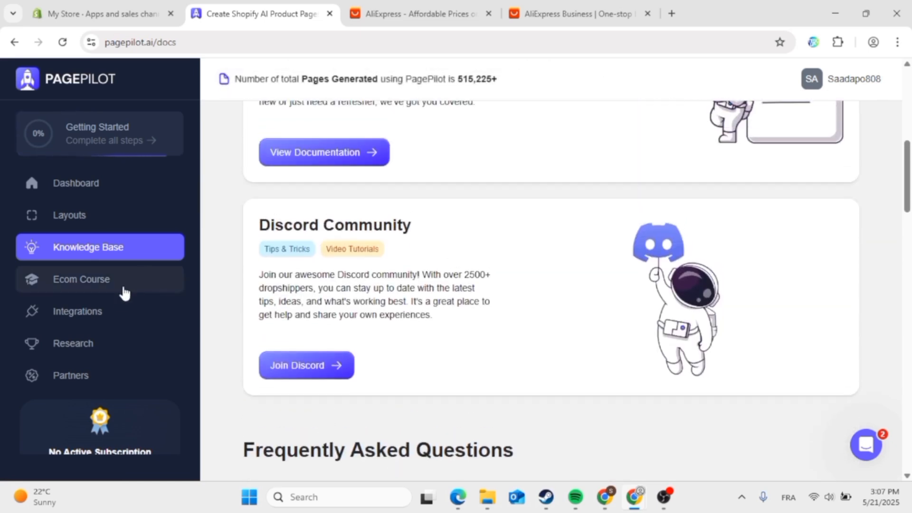
- Open the Ecom Course and scroll down to its 12 chapters
click(136, 293)
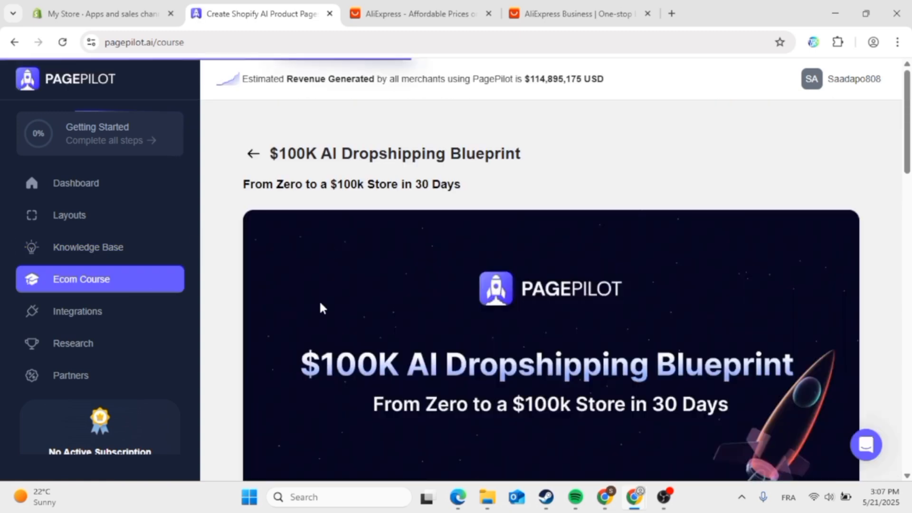
scroll(320, 307, down, 3)
scroll(336, 430, down, 5)
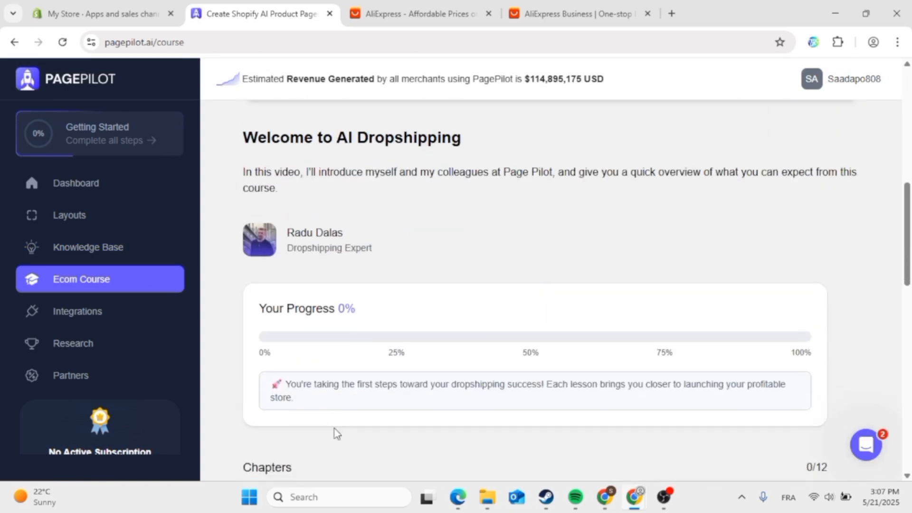
scroll(388, 391, down, 6)
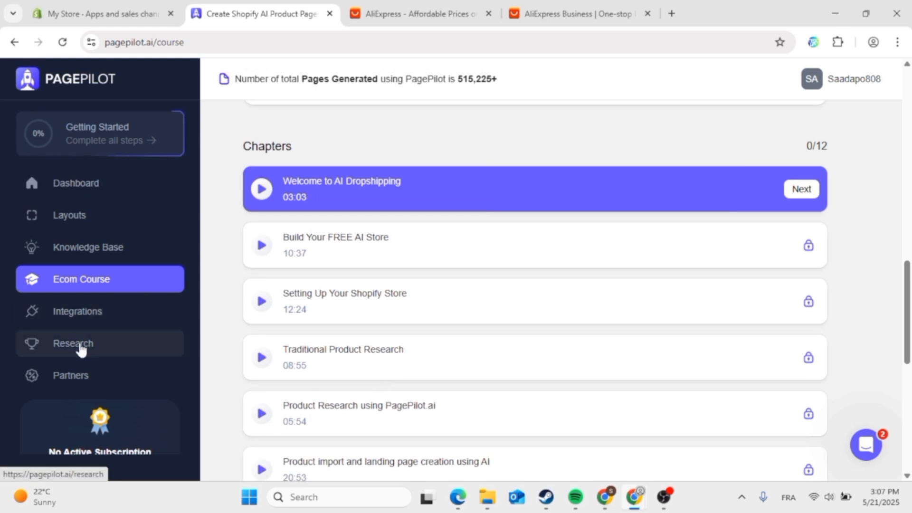
- Browse the Integrations page and the Product Research recommendations, then go back to the dashboard overview
click(51, 315)
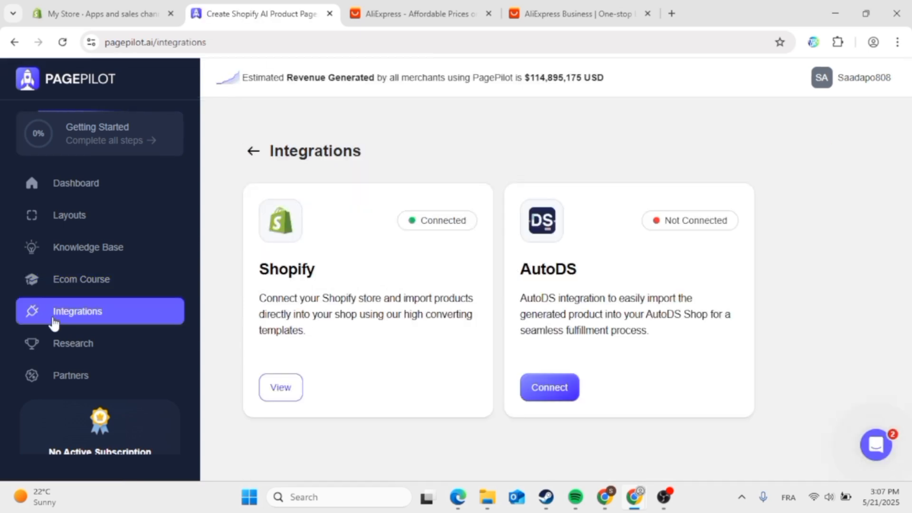
click(80, 340)
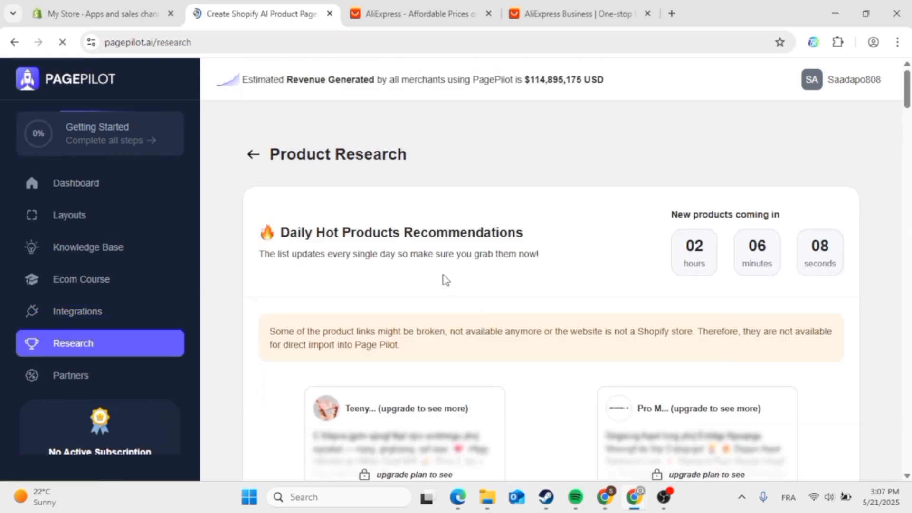
scroll(445, 280, down, 2)
scroll(510, 350, down, 14)
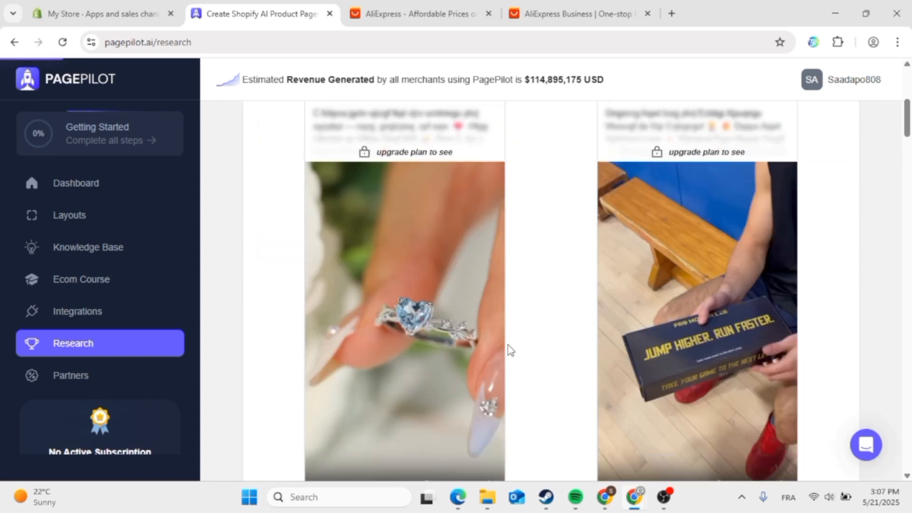
scroll(509, 350, up, 16)
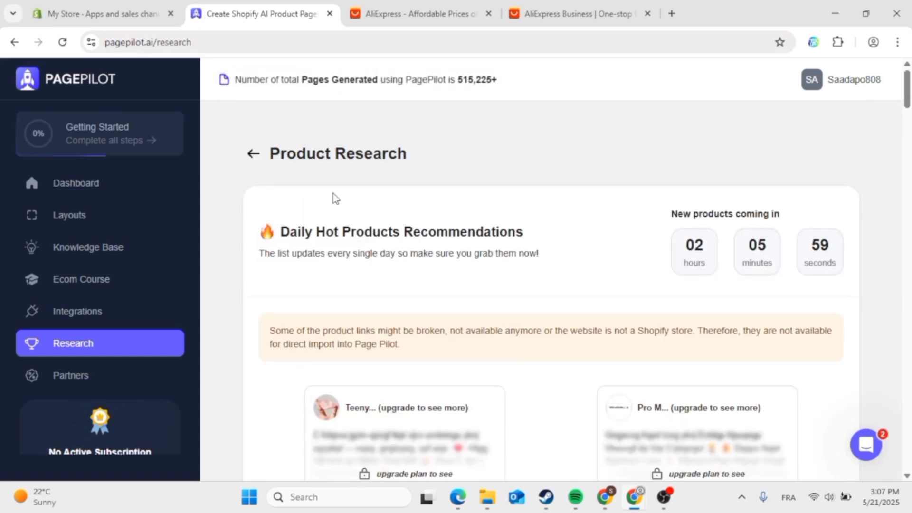
click(120, 182)
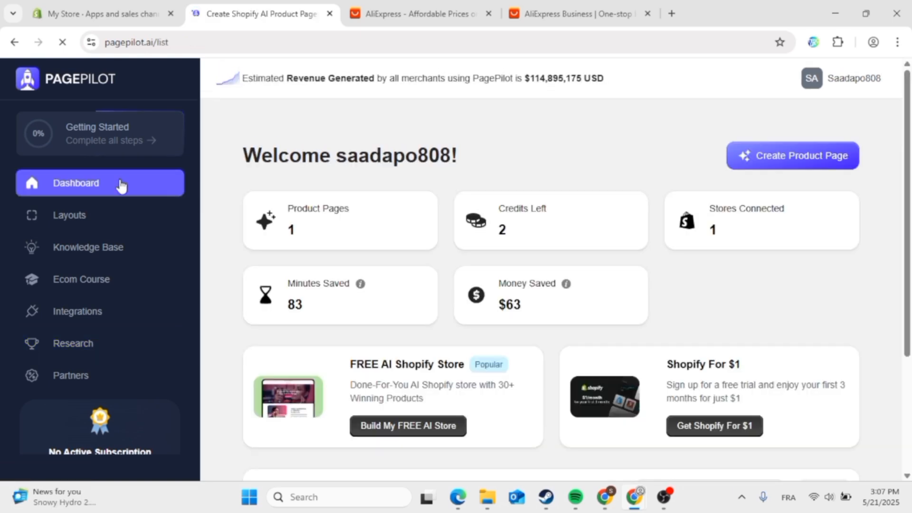
- Open the Smart Car Music & Charger Hub page and review its $24.95 price and 90 reviews
scroll(470, 264, down, 3)
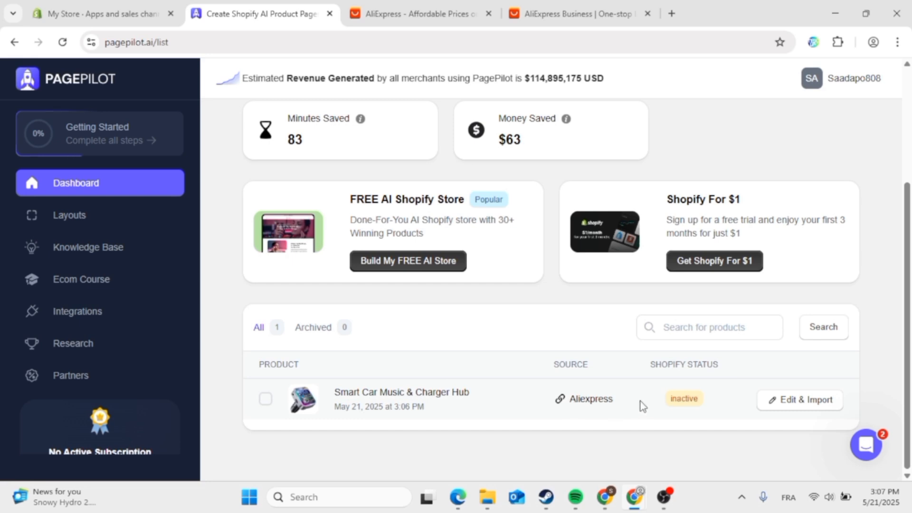
click(792, 413)
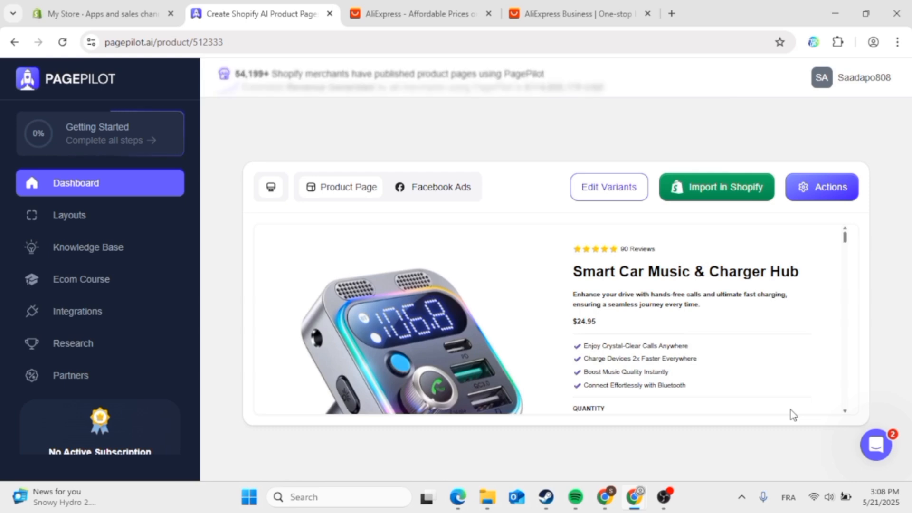
scroll(726, 379, down, 3)
scroll(726, 377, down, 10)
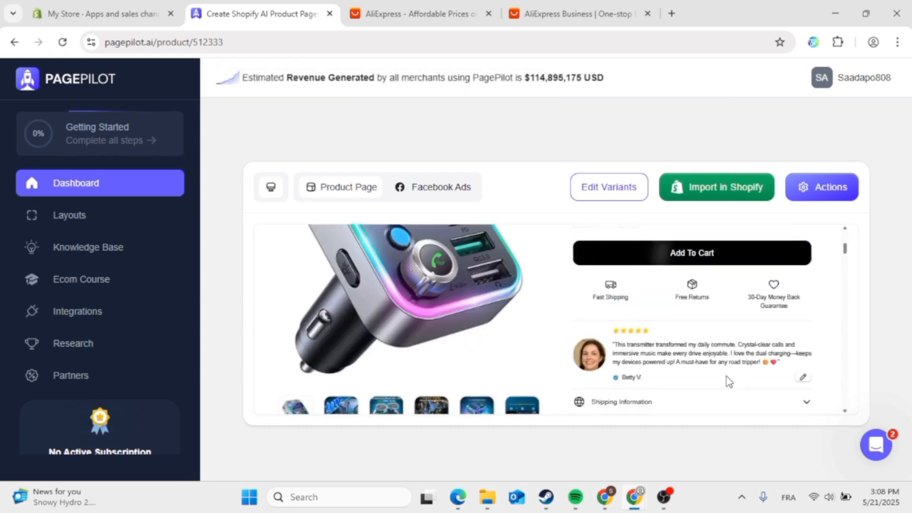
scroll(726, 378, up, 15)
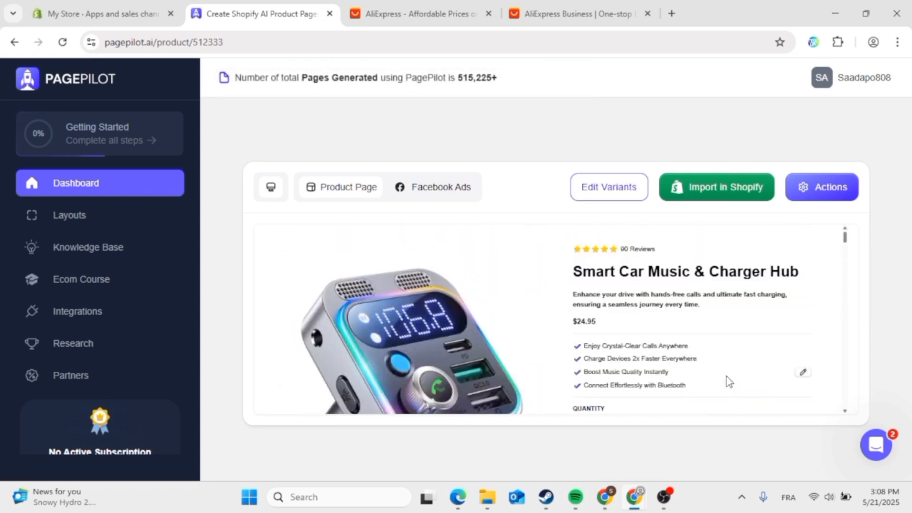
click(708, 180)
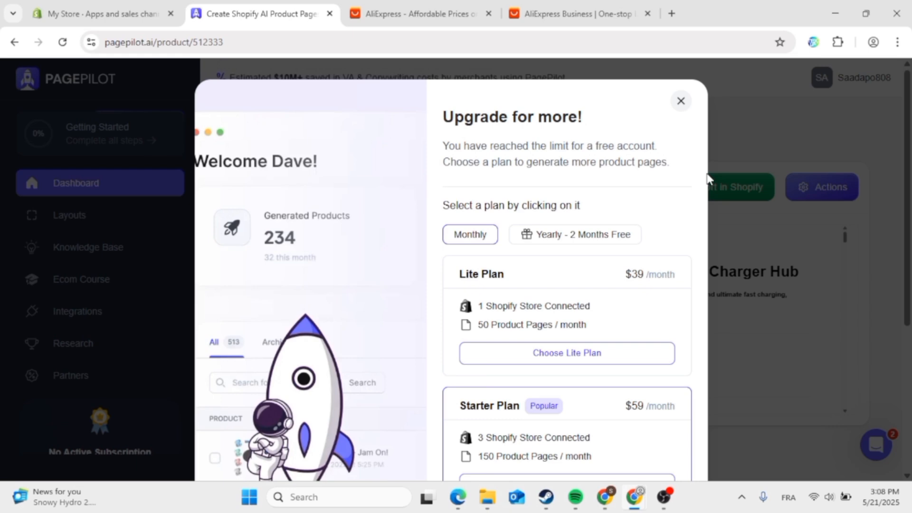
scroll(626, 308, down, 5)
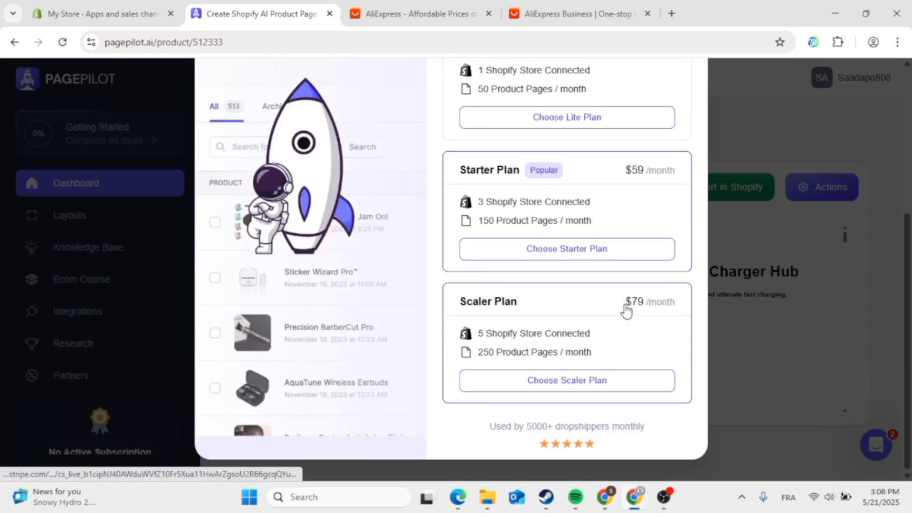
scroll(626, 309, up, 5)
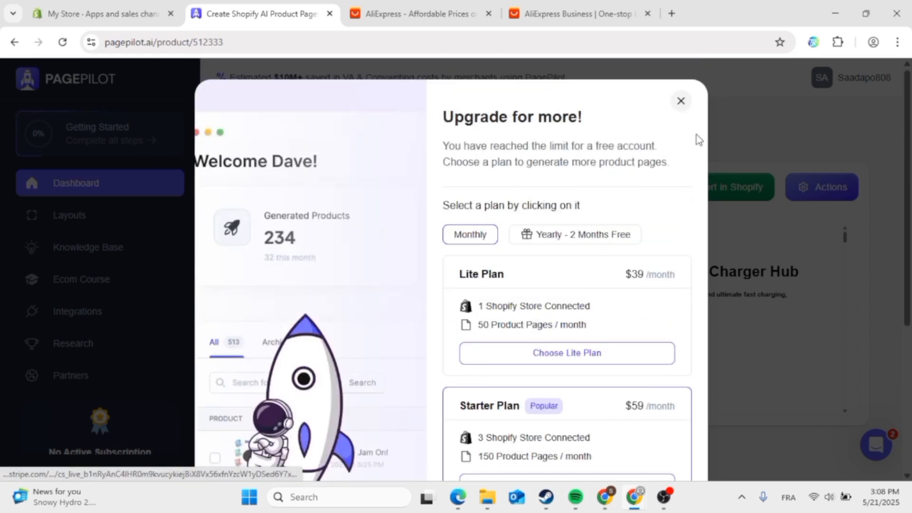
click(681, 101)
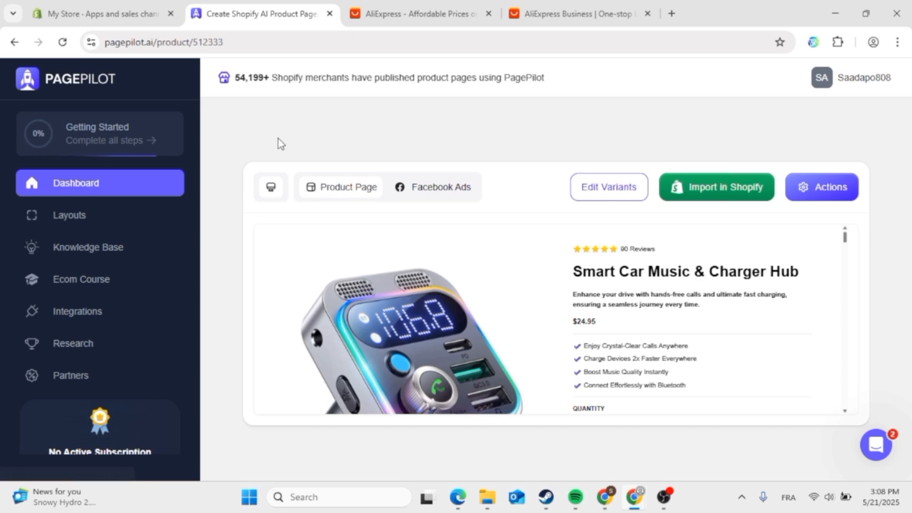
- Go back to the product list, then tick and untick the Smart Car Music & Charger Hub checkbox
click(14, 42)
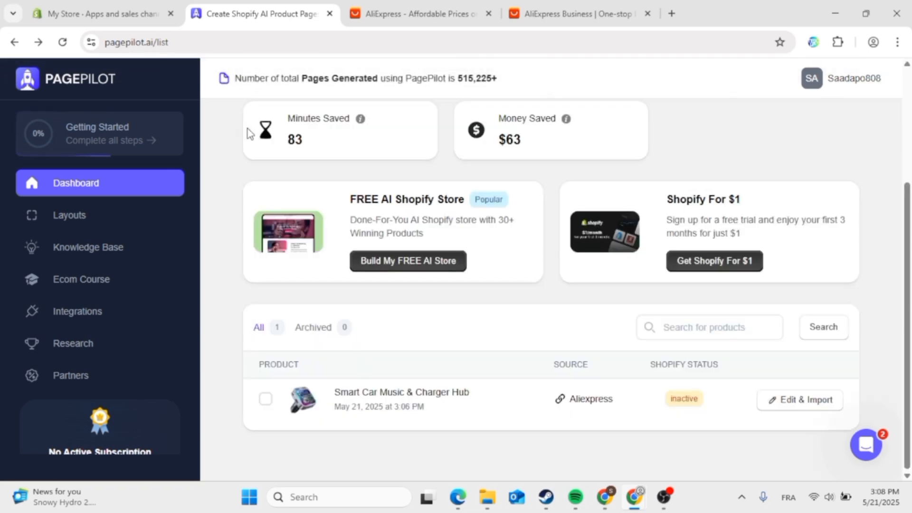
click(266, 400)
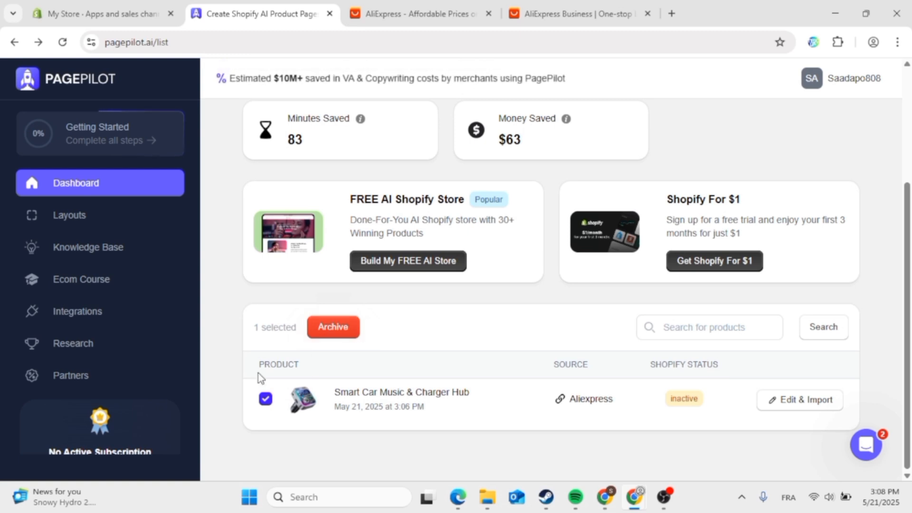
click(265, 399)
click(675, 502)
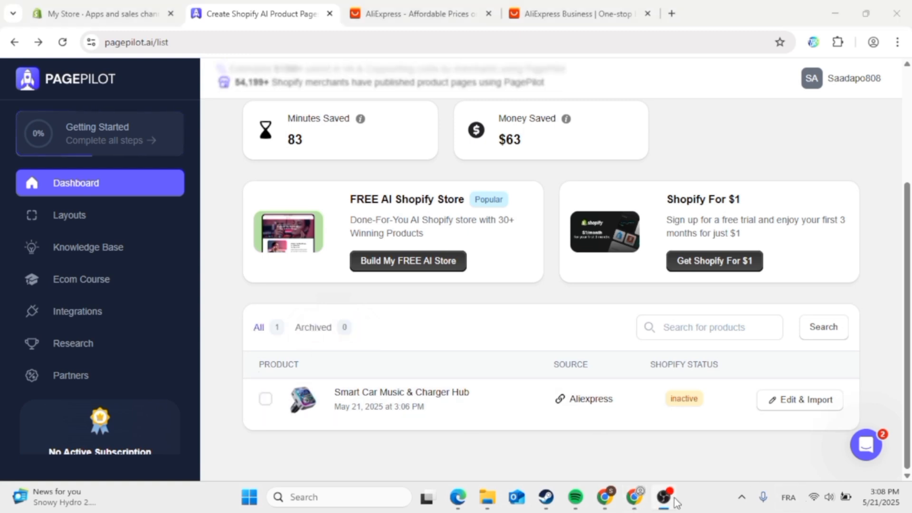